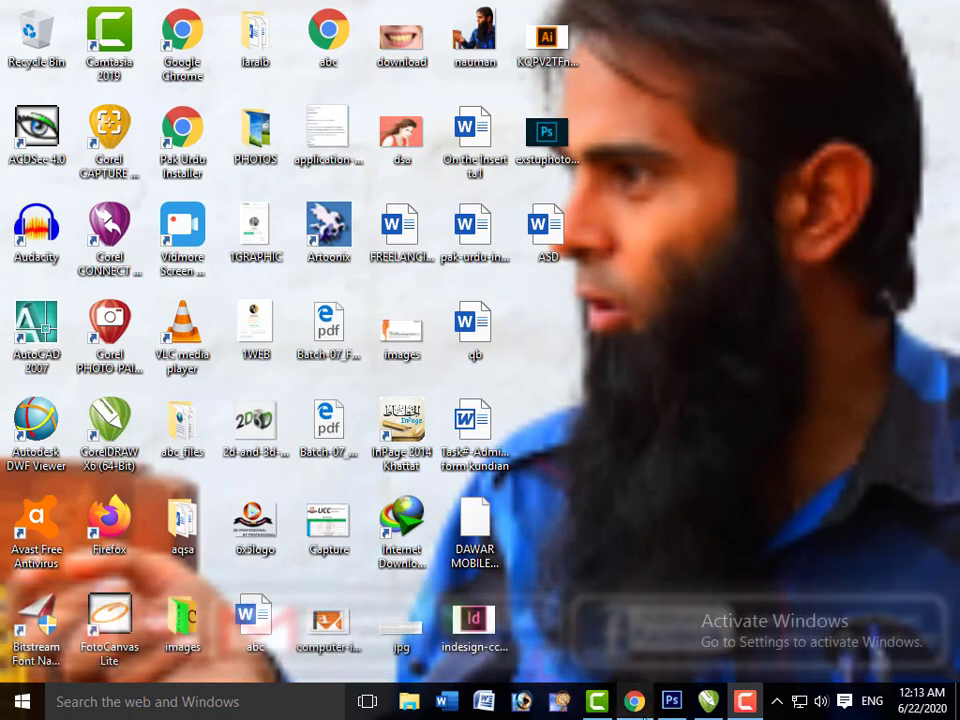
# Restore the minimized Photoshop CS6 window from the taskbar
pyautogui.click(675, 706)
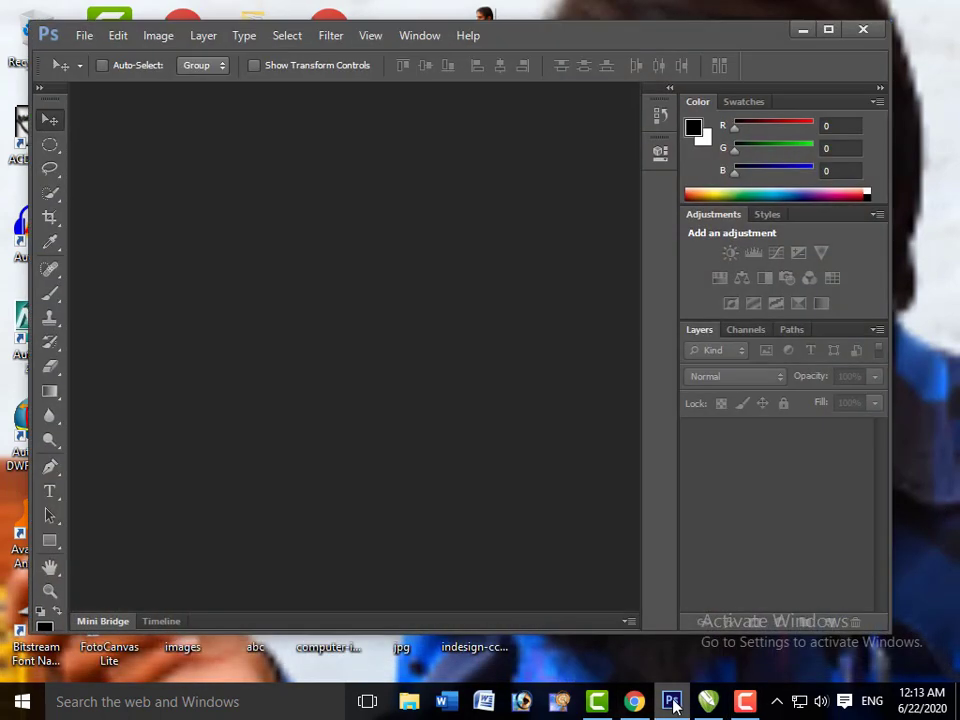
pyautogui.moveTo(597, 701)
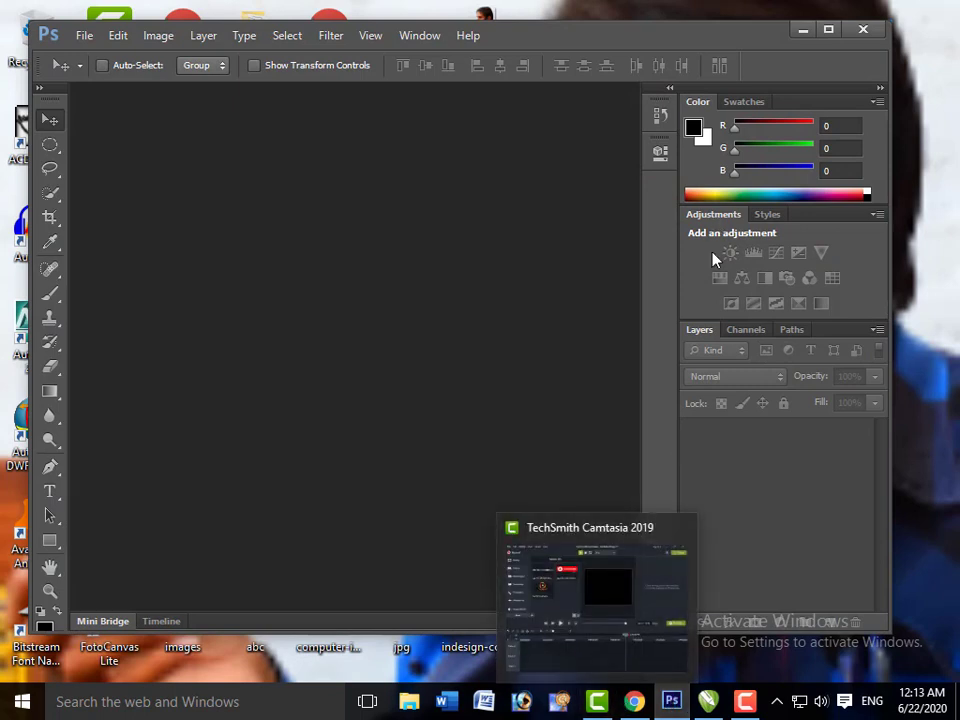
# Maximize Photoshop, then float the Tools panel as two columns and close it
pyautogui.click(828, 30)
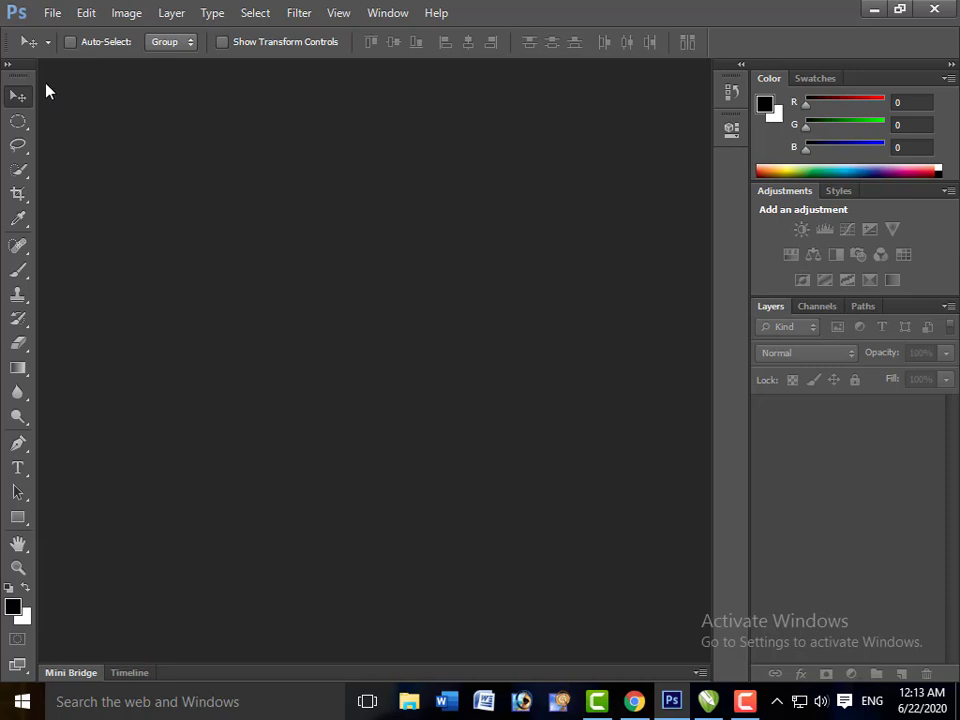
pyautogui.moveTo(22, 87); pyautogui.dragTo(171, 113)
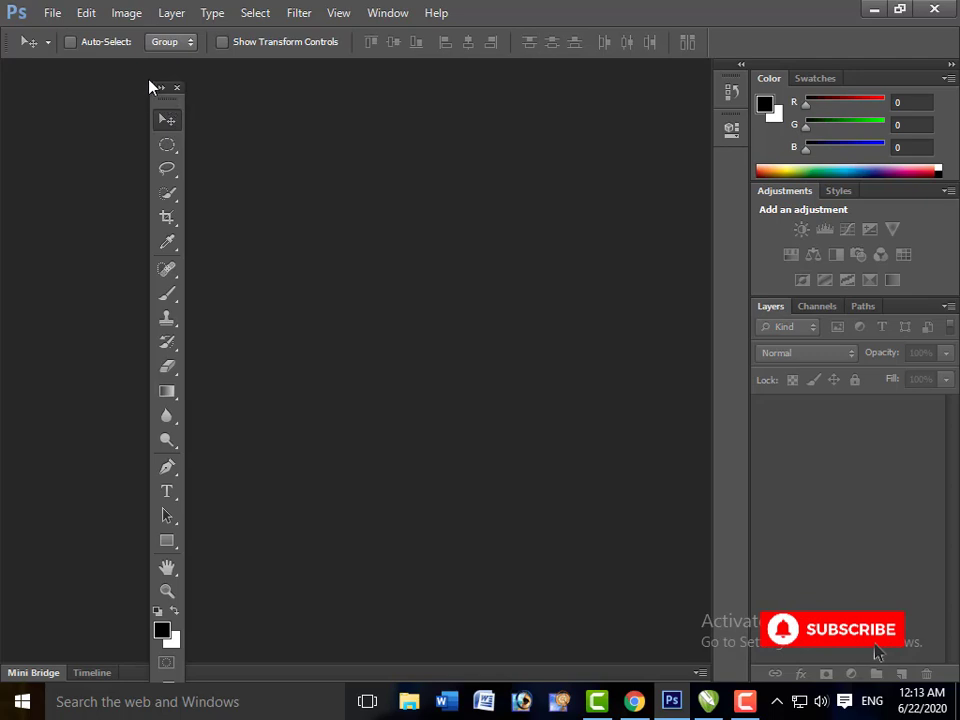
pyautogui.click(161, 90)
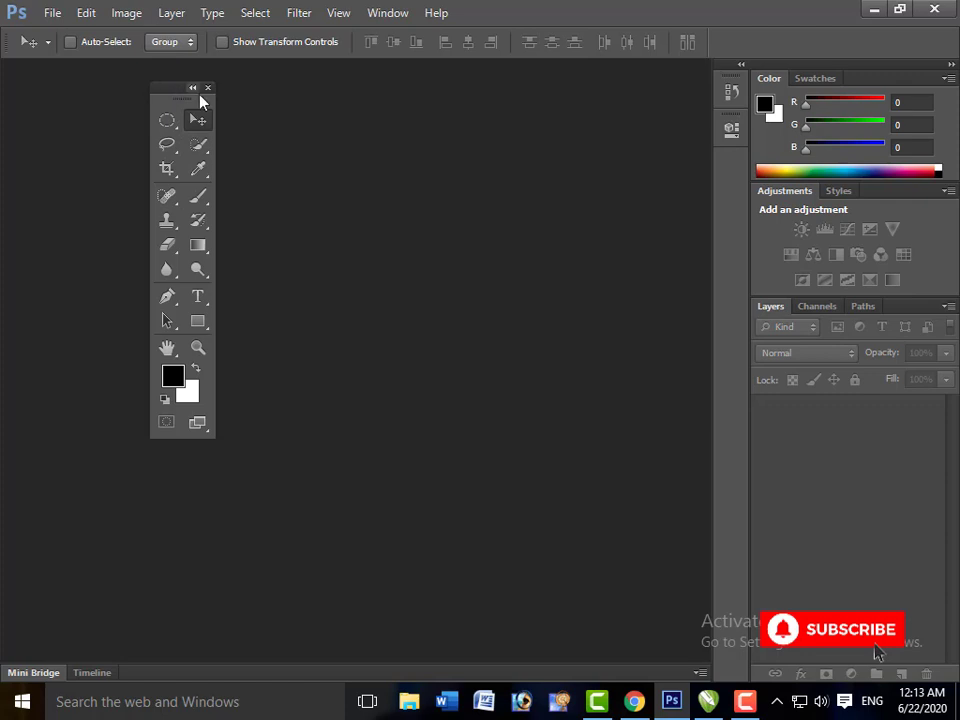
pyautogui.click(207, 90)
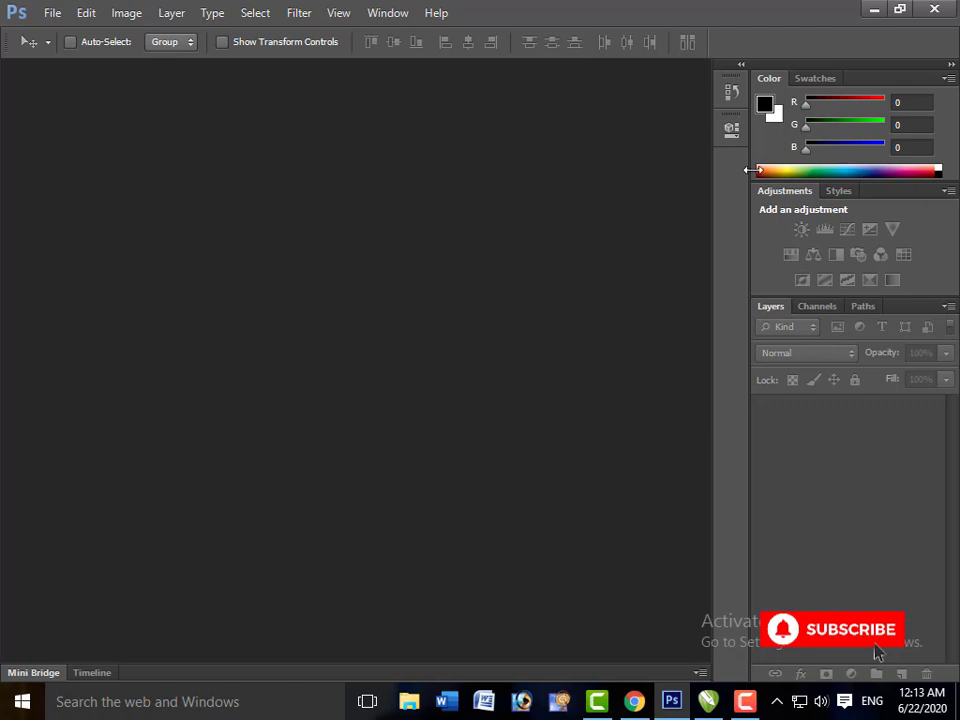
# Float the Adjustments, Color and Swatches panels as separate panels over the workspace
pyautogui.doubleClick(772, 78)
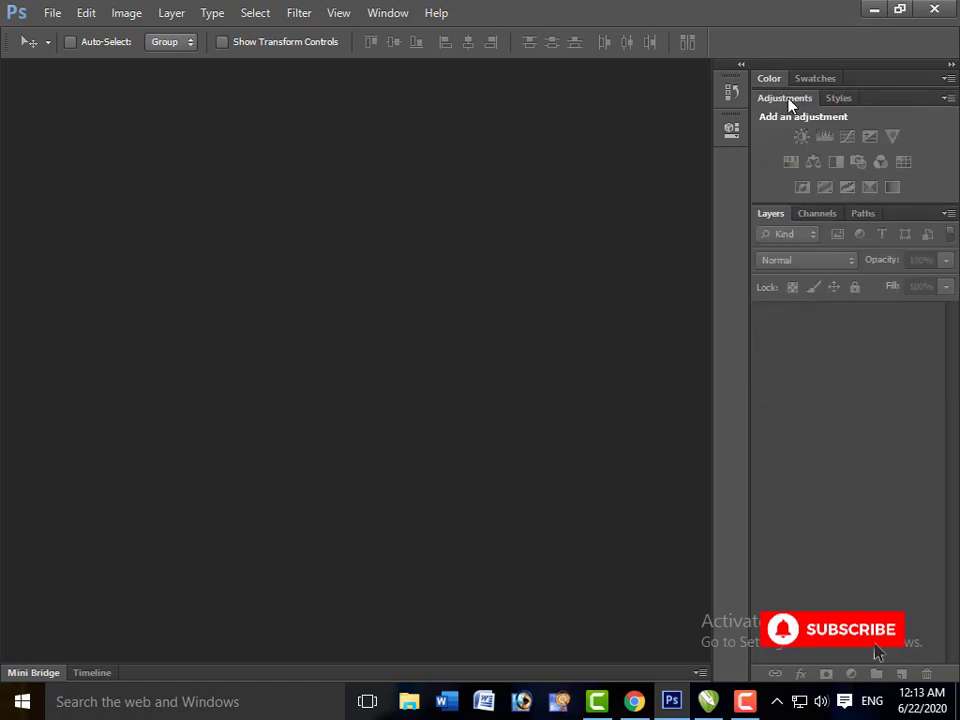
pyautogui.moveTo(795, 100)
pyautogui.mouseDown()
pyautogui.moveTo(657, 195)
pyautogui.moveTo(340, 180)
pyautogui.mouseUp()
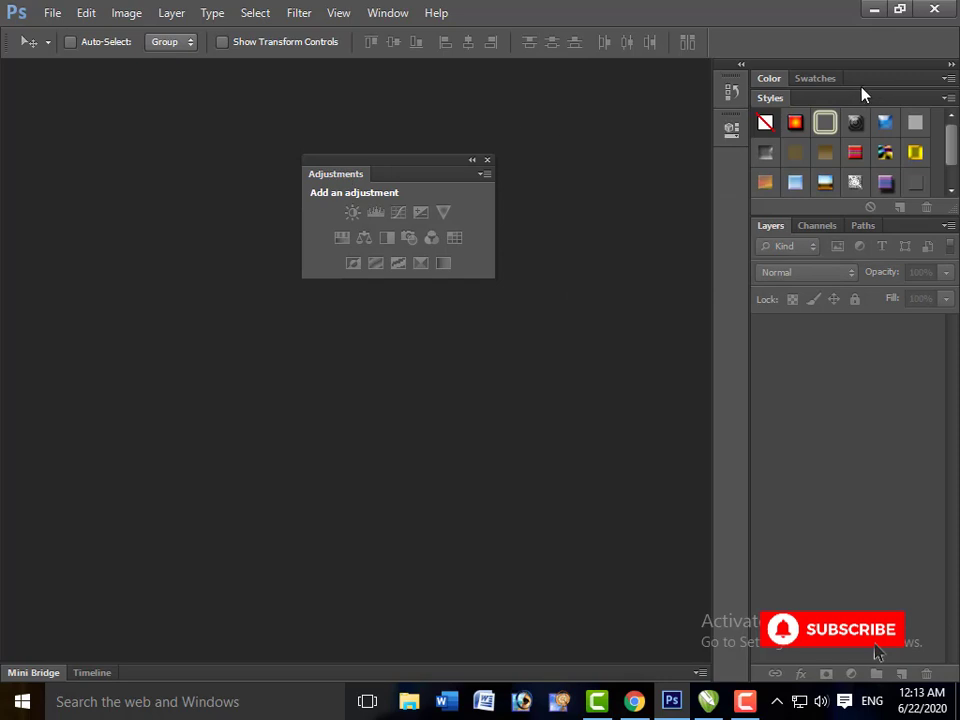
pyautogui.moveTo(770, 80); pyautogui.dragTo(490, 376)
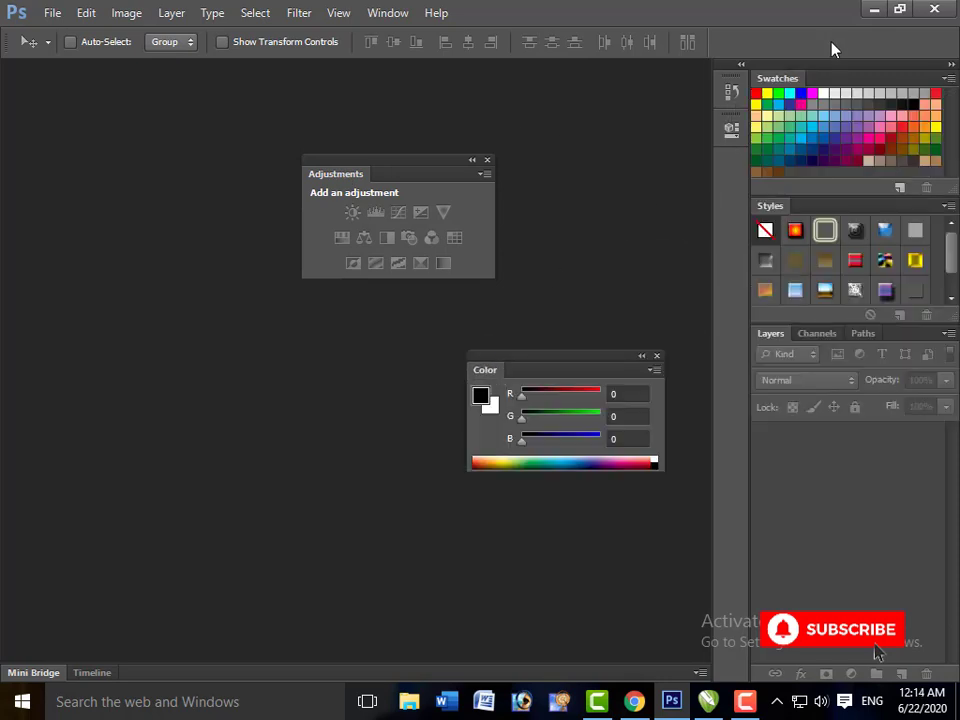
pyautogui.moveTo(789, 79); pyautogui.dragTo(35, 226)
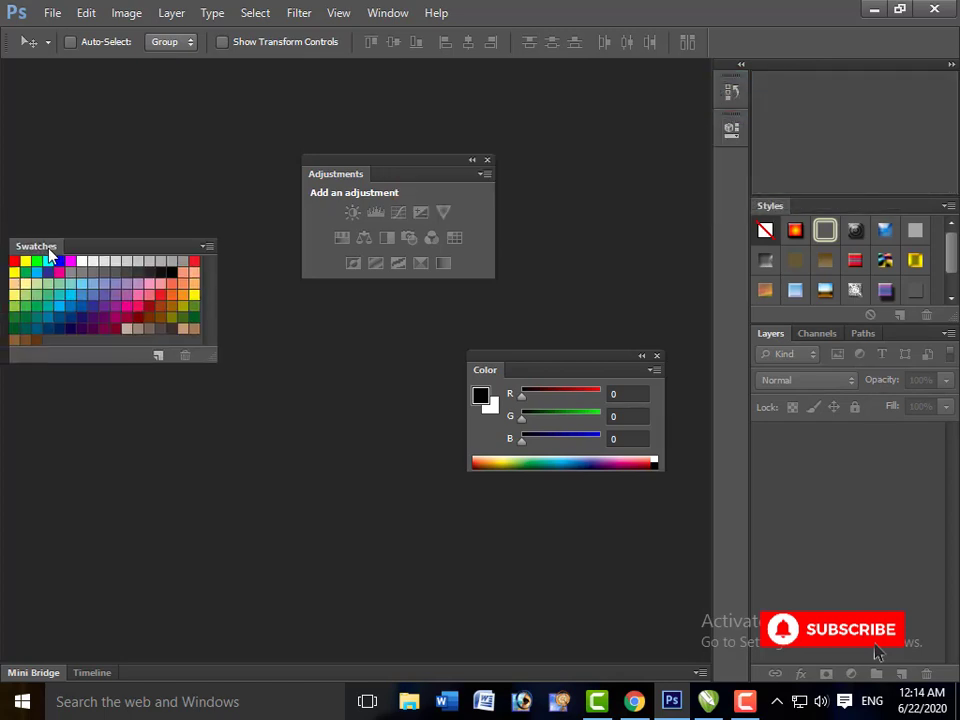
pyautogui.moveTo(35, 224); pyautogui.dragTo(97, 288)
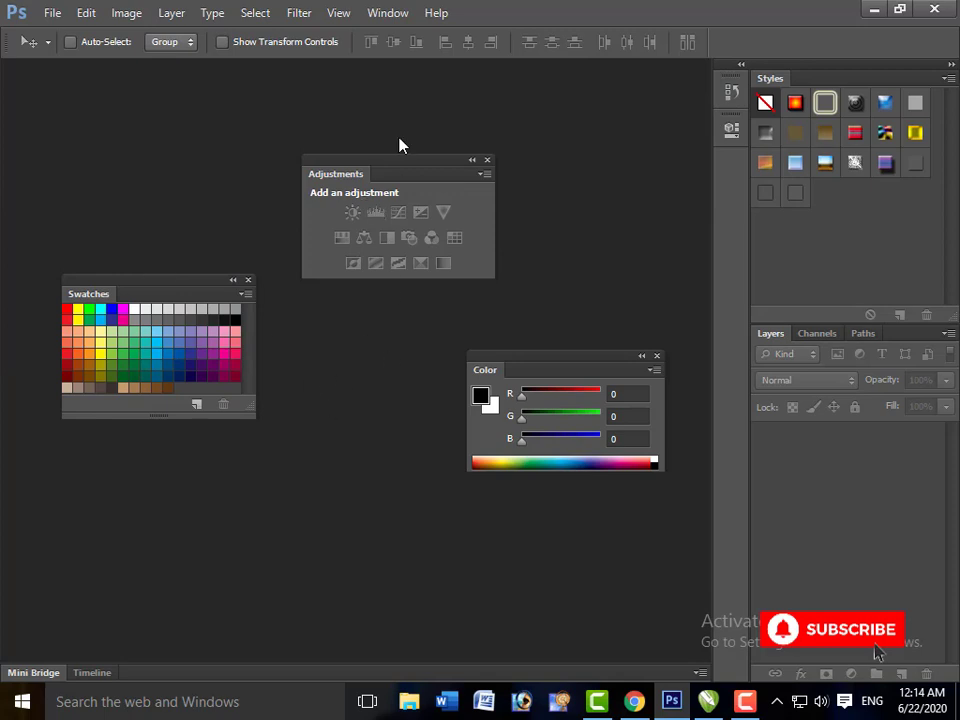
pyautogui.click(389, 14)
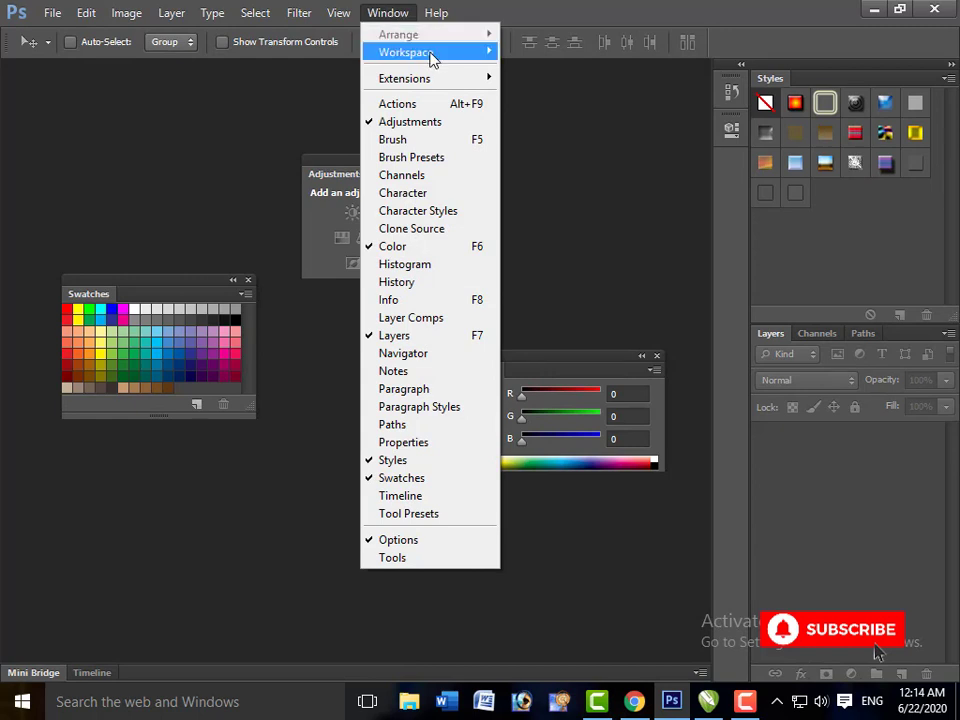
pyautogui.moveTo(406, 52)
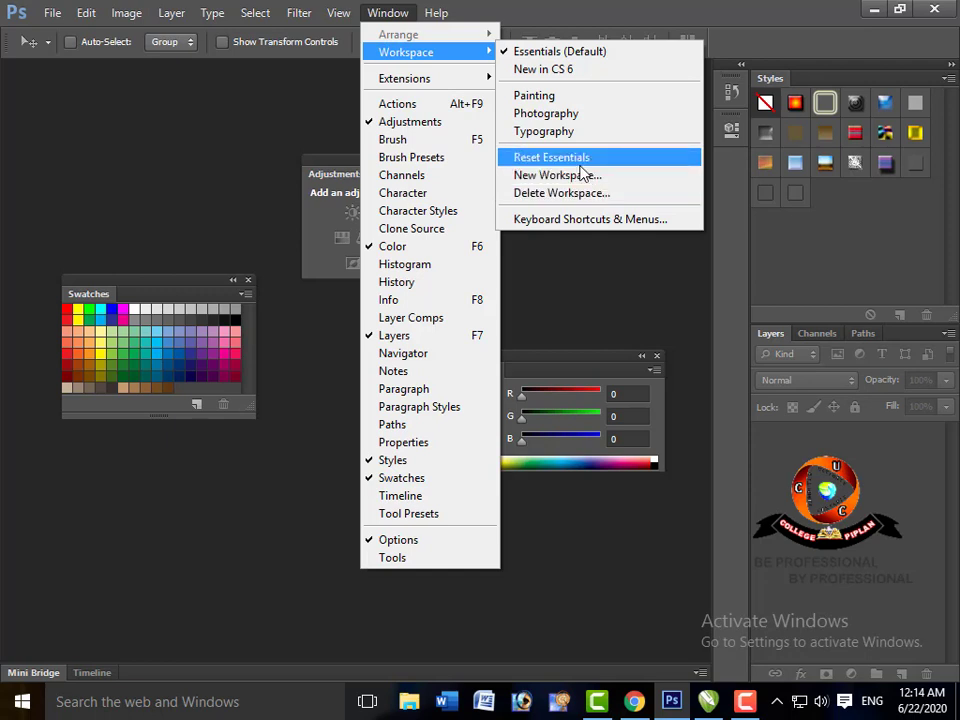
# Reset the workspace to the Essentials layout and start a new document
pyautogui.click(580, 165)
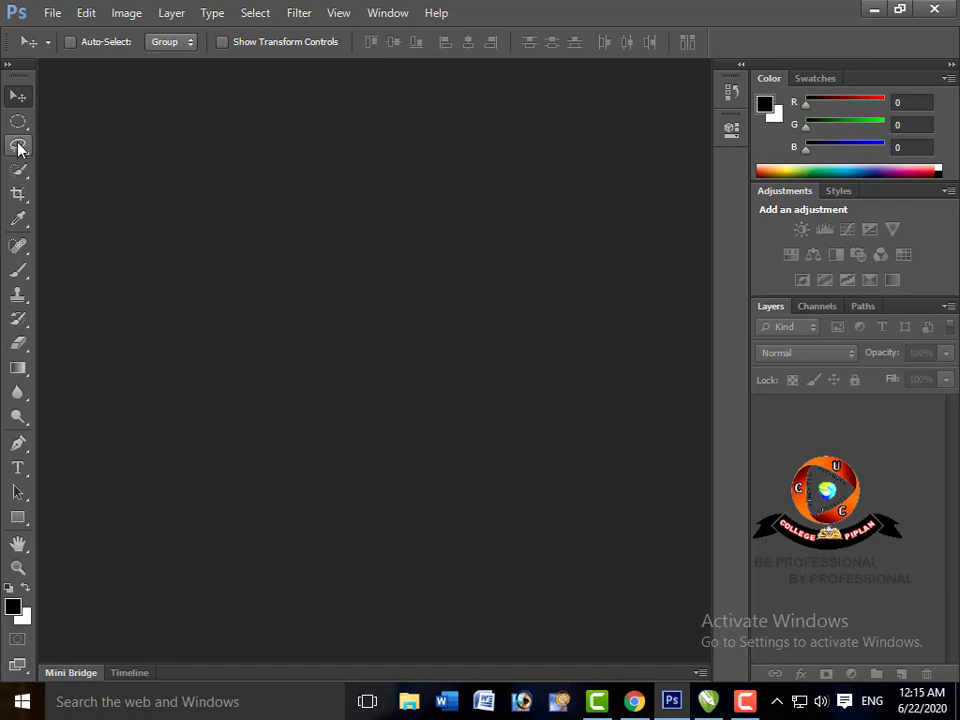
pyautogui.hotkey('ctrl', 'shift', 'k')
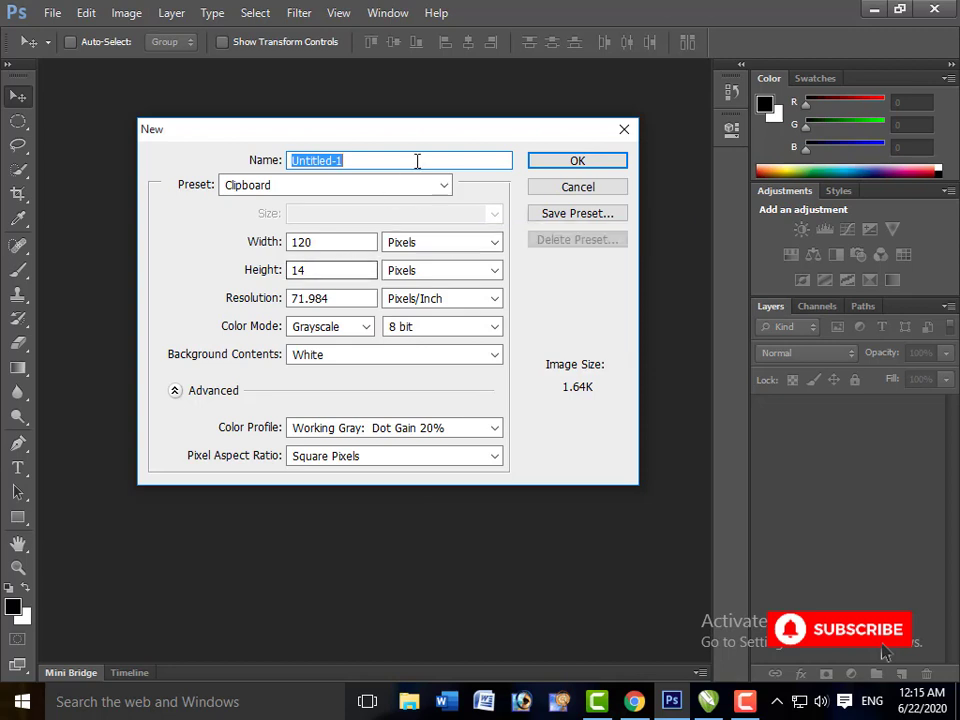
# Inspect the Preset list and Width units, leaving the width in pixels
pyautogui.click(445, 192)
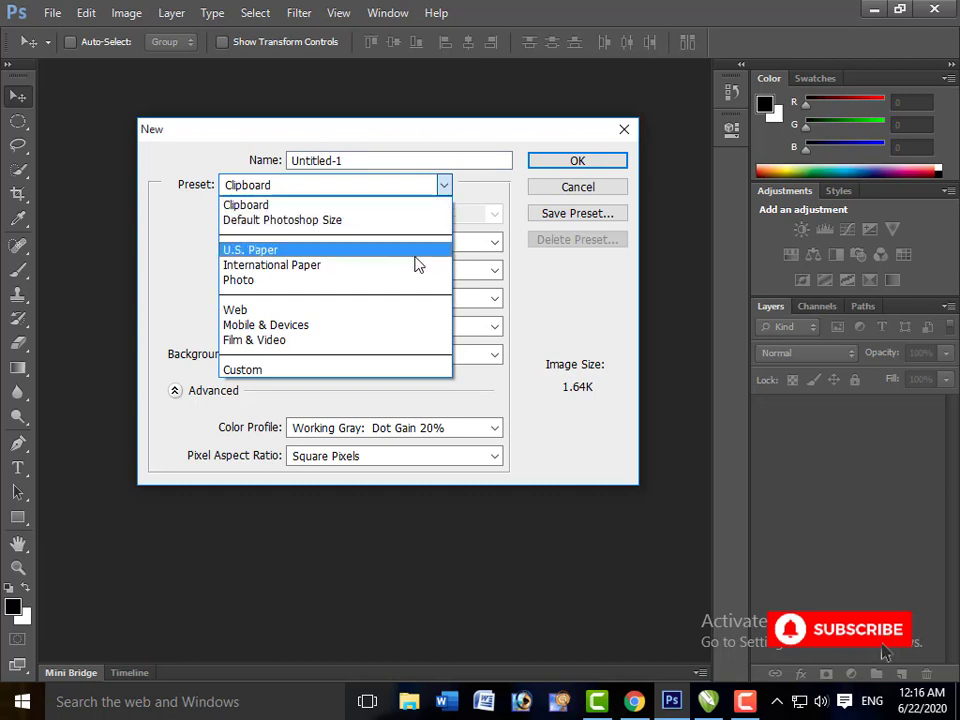
pyautogui.click(505, 182)
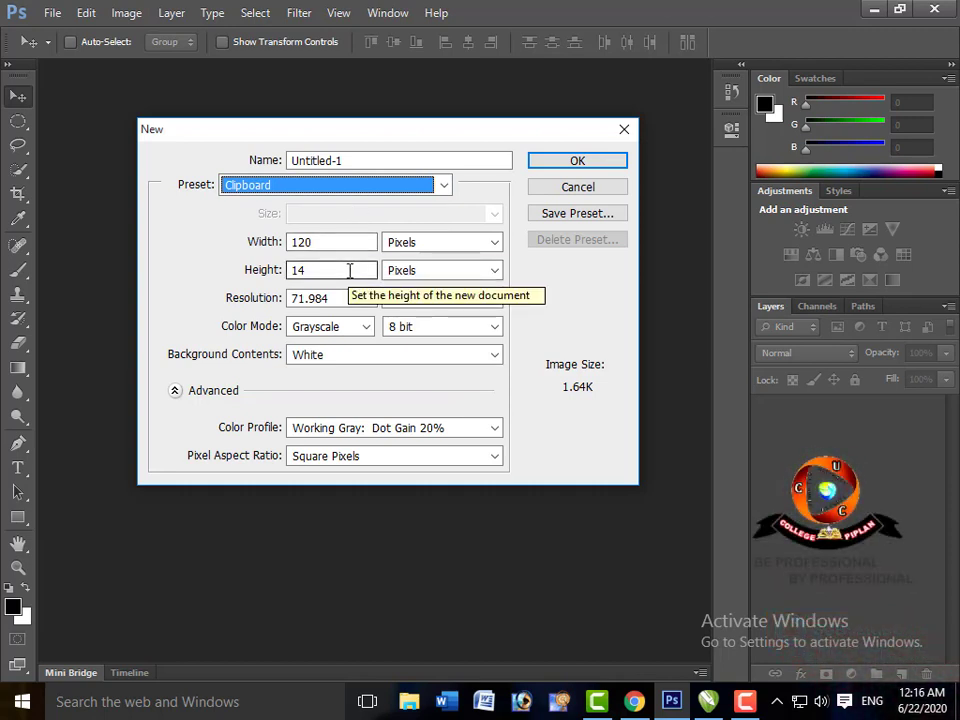
pyautogui.click(493, 243)
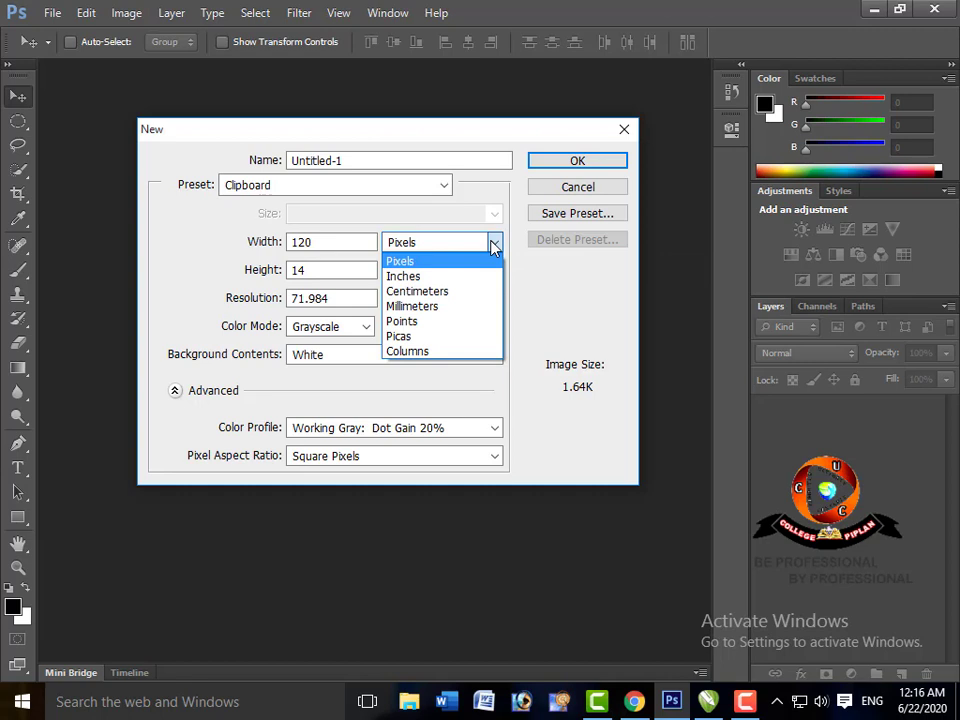
pyautogui.click(493, 245)
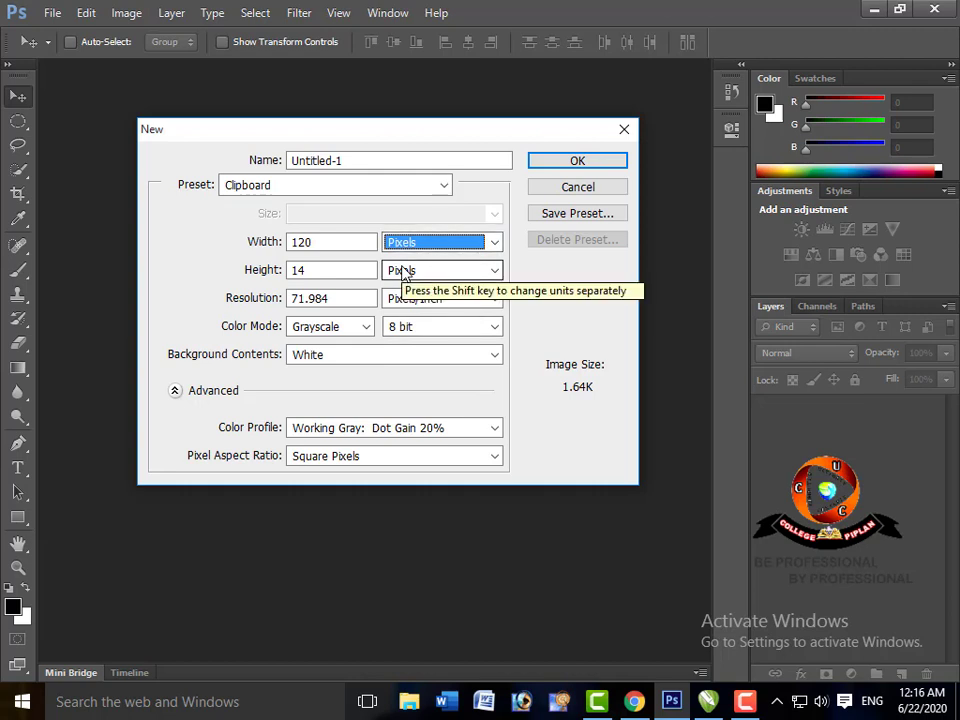
# Change the New document resolution to 1000 pixels per inch
pyautogui.moveTo(345, 301); pyautogui.dragTo(302, 301)
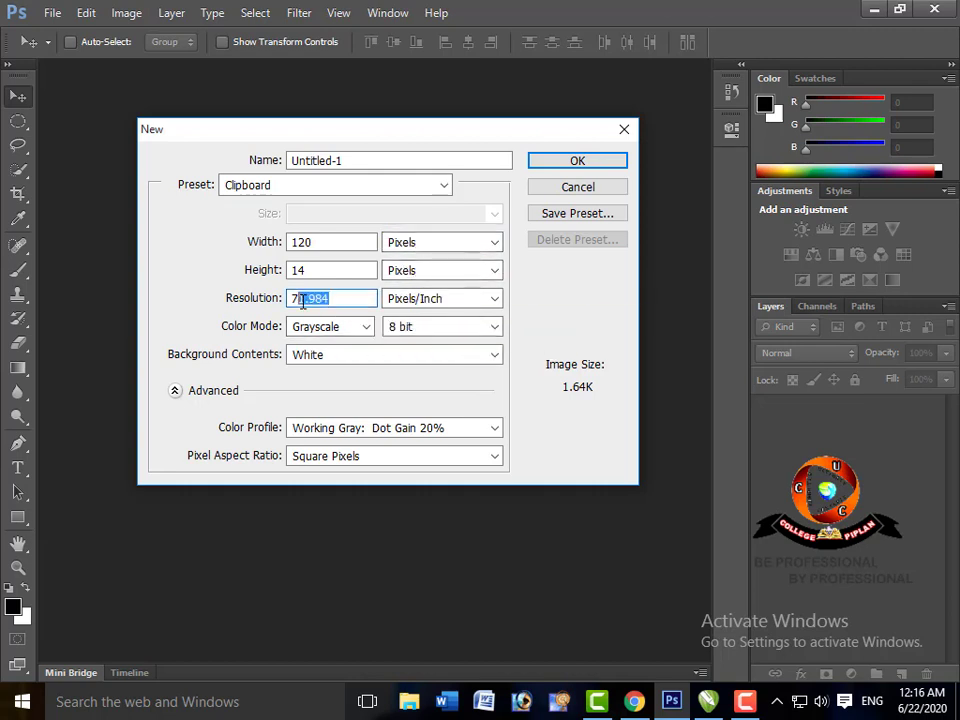
pyautogui.moveTo(231, 297); pyautogui.dragTo(225, 297)
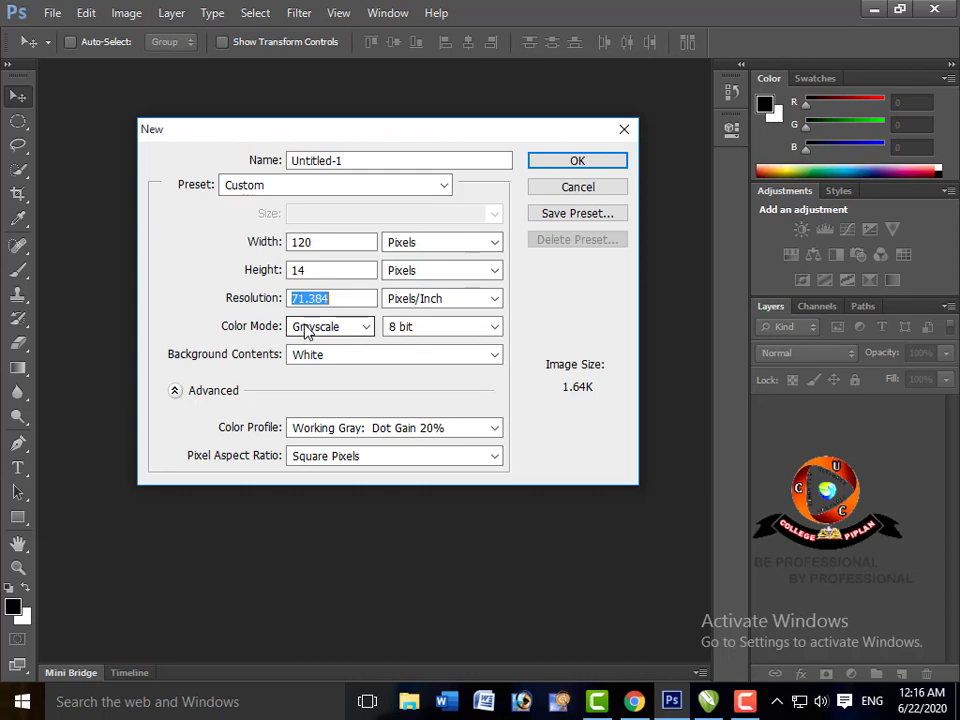
pyautogui.write('72')
pyautogui.click(330, 299)
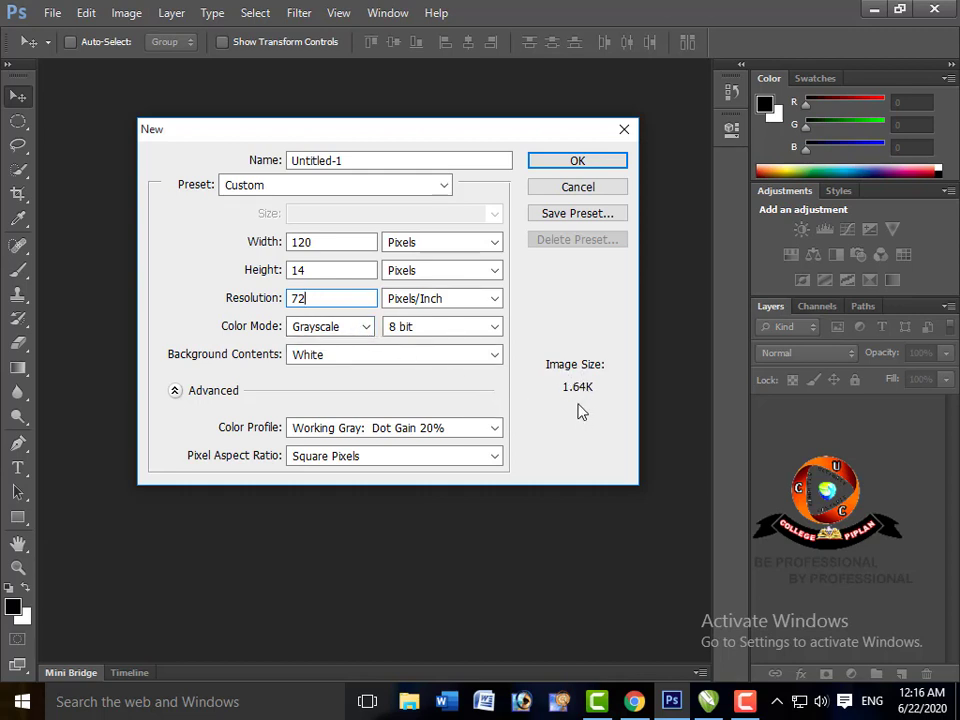
pyautogui.doubleClick(298, 298)
pyautogui.write('800')
pyautogui.click(341, 273)
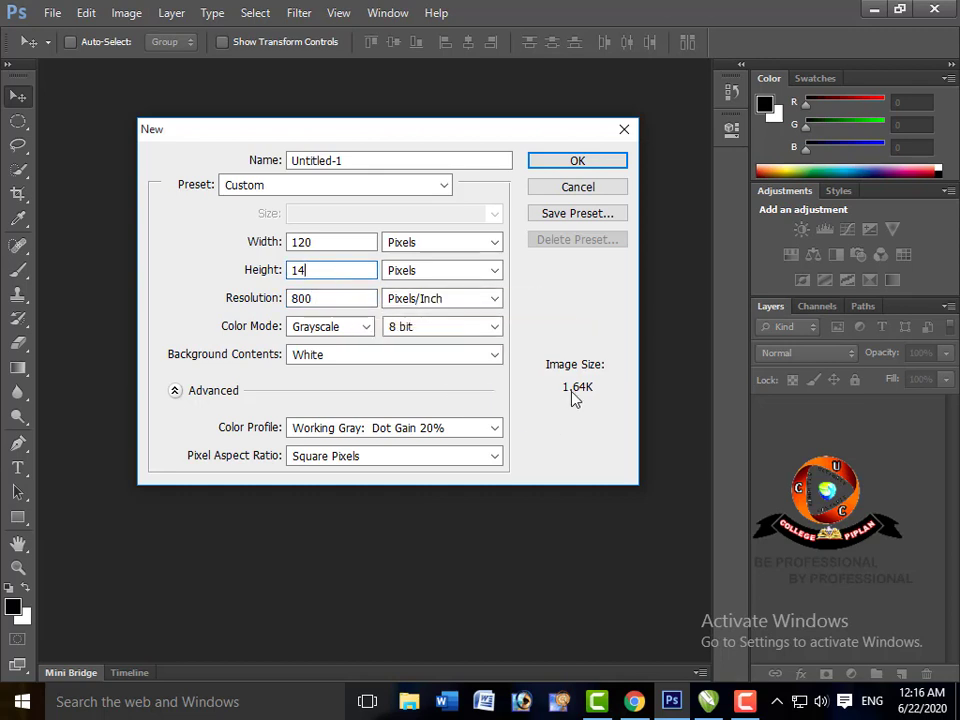
pyautogui.click(343, 300)
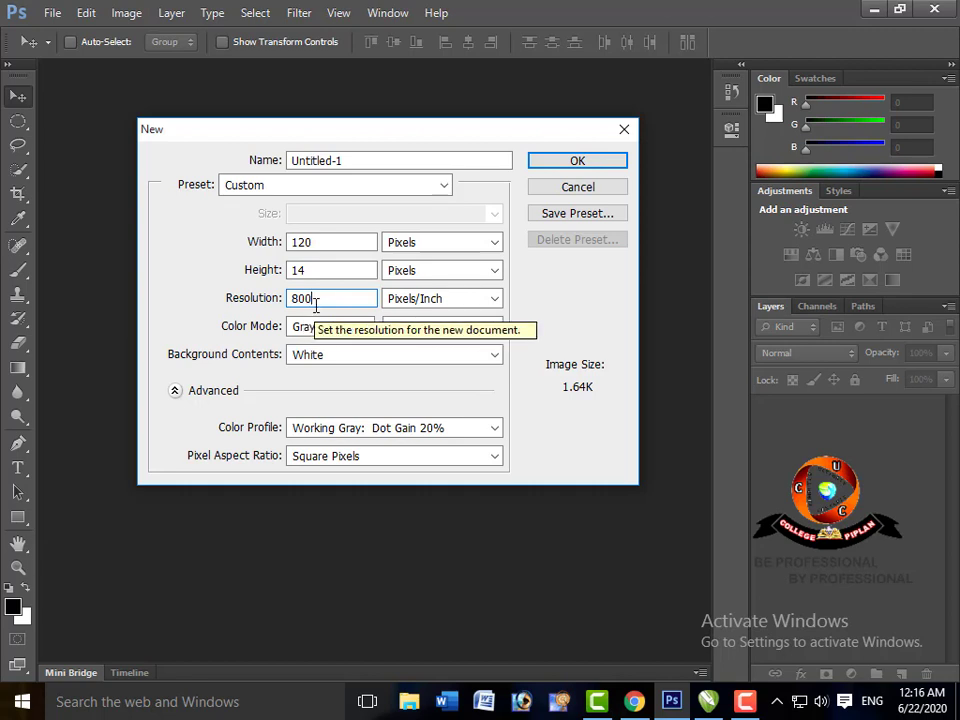
pyautogui.press('BackSpace')
pyautogui.press('BackSpace')
pyautogui.press('BackSpace')
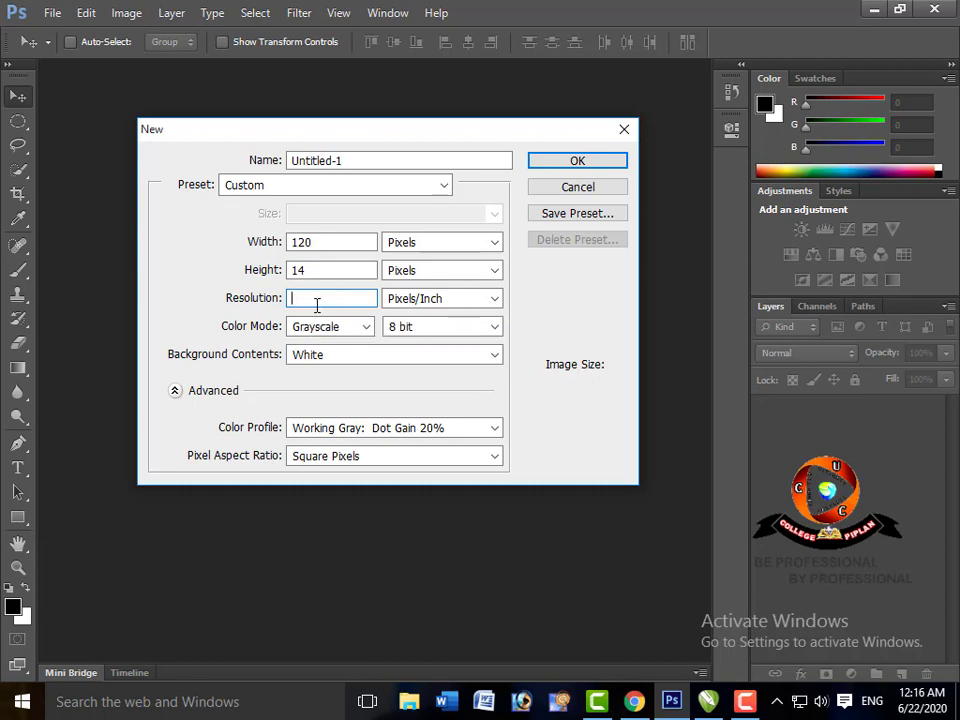
pyautogui.write('10')
pyautogui.write('00')
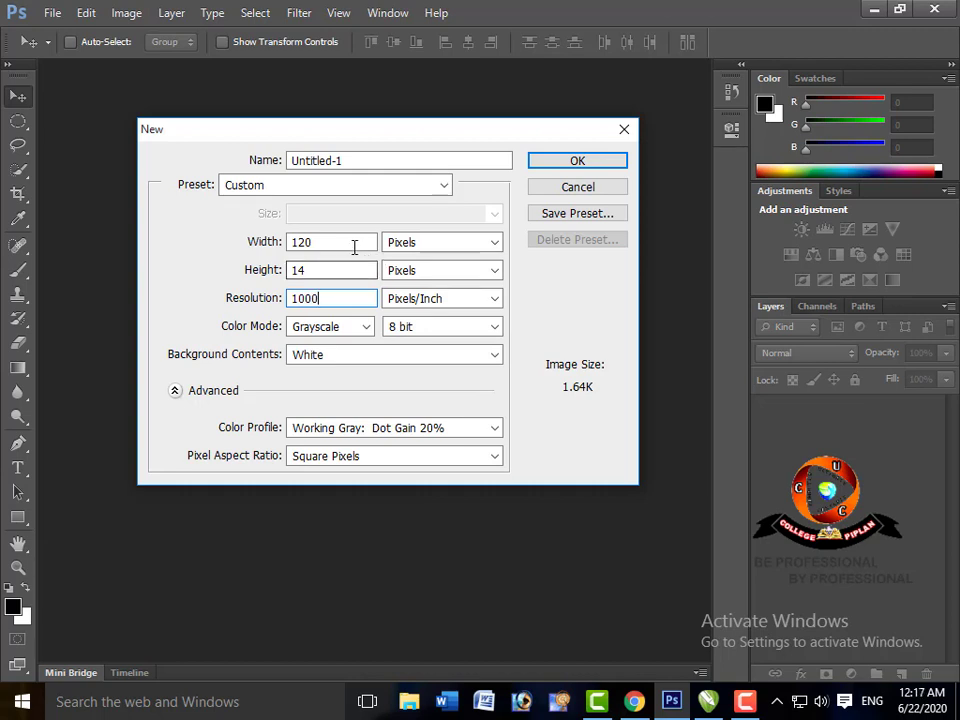
pyautogui.click(354, 244)
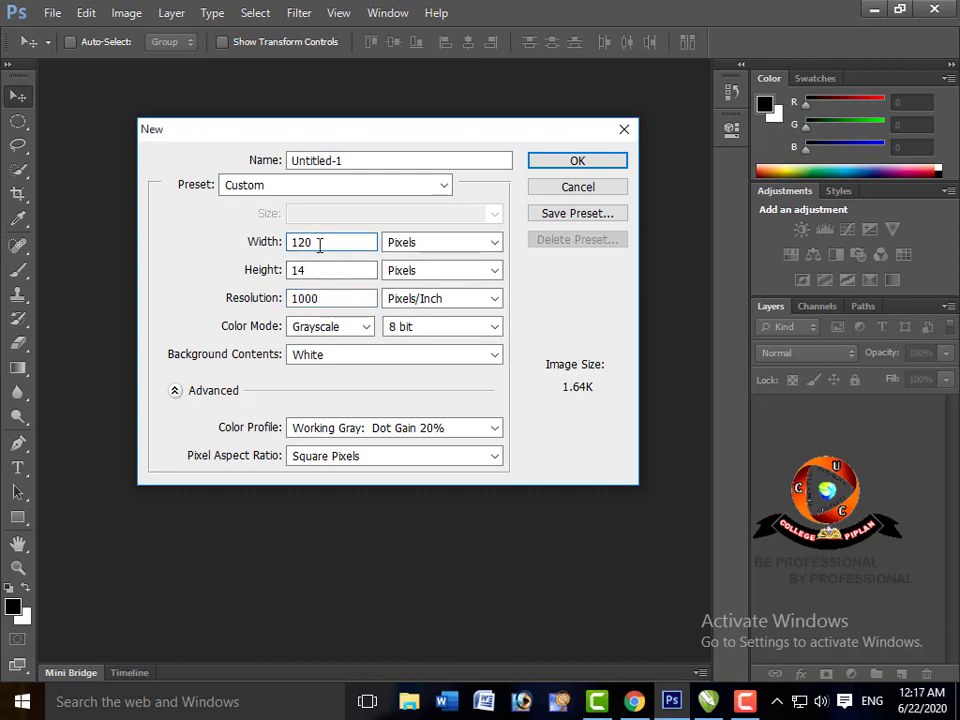
# Set width and height to 1000 pixels and resolution back to 72
pyautogui.moveTo(317, 242); pyautogui.dragTo(261, 241)
pyautogui.write('1')
pyautogui.write('000')
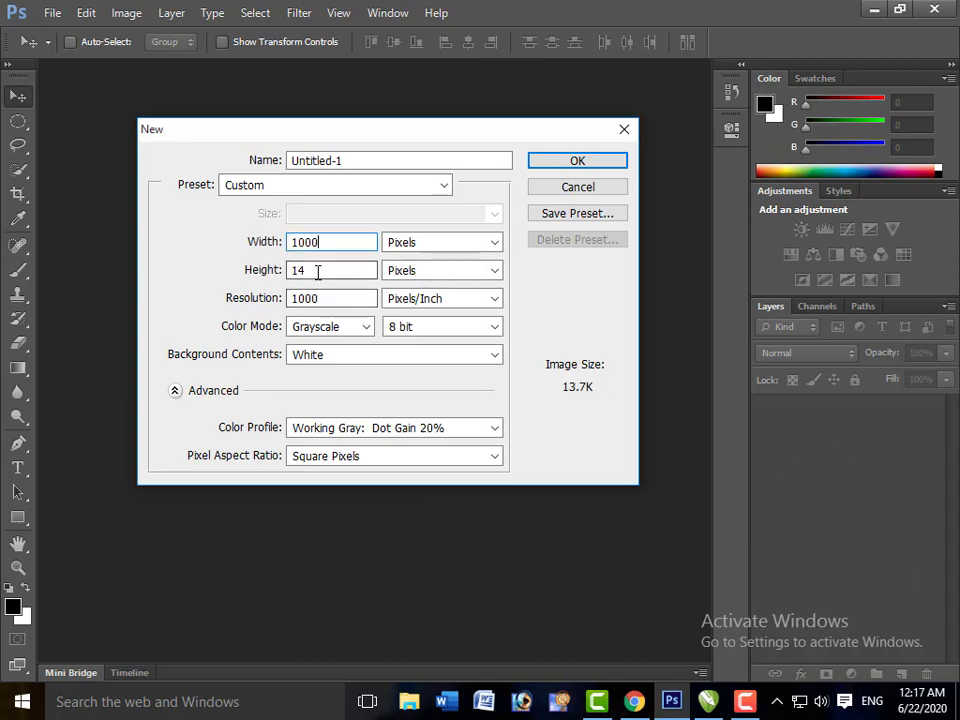
pyautogui.moveTo(317, 271); pyautogui.dragTo(220, 275)
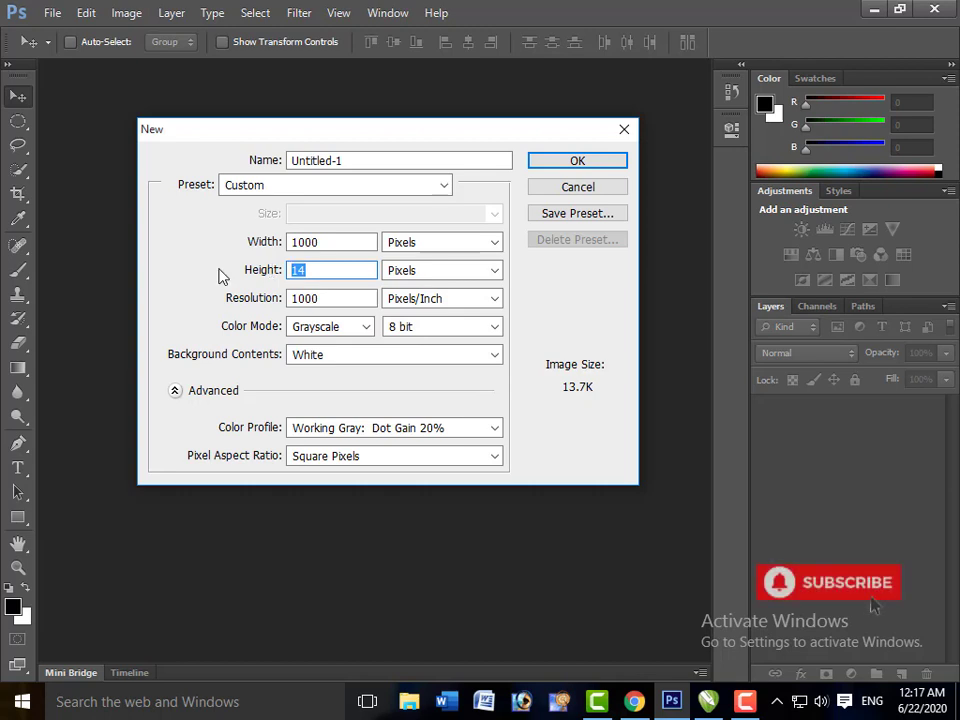
pyautogui.write('1000')
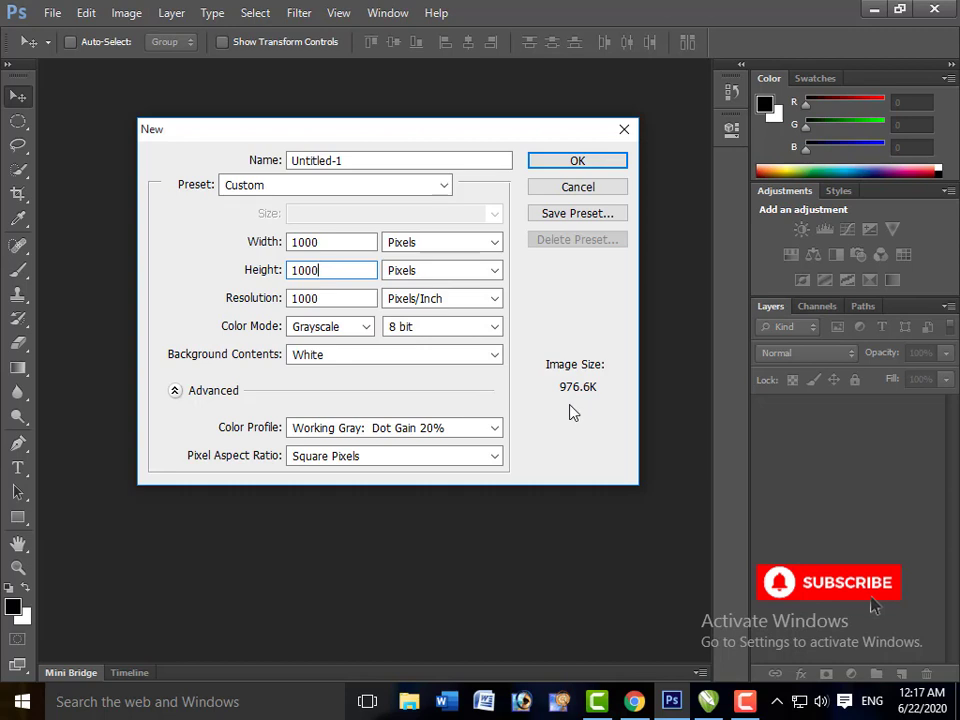
pyautogui.moveTo(328, 296); pyautogui.dragTo(281, 298)
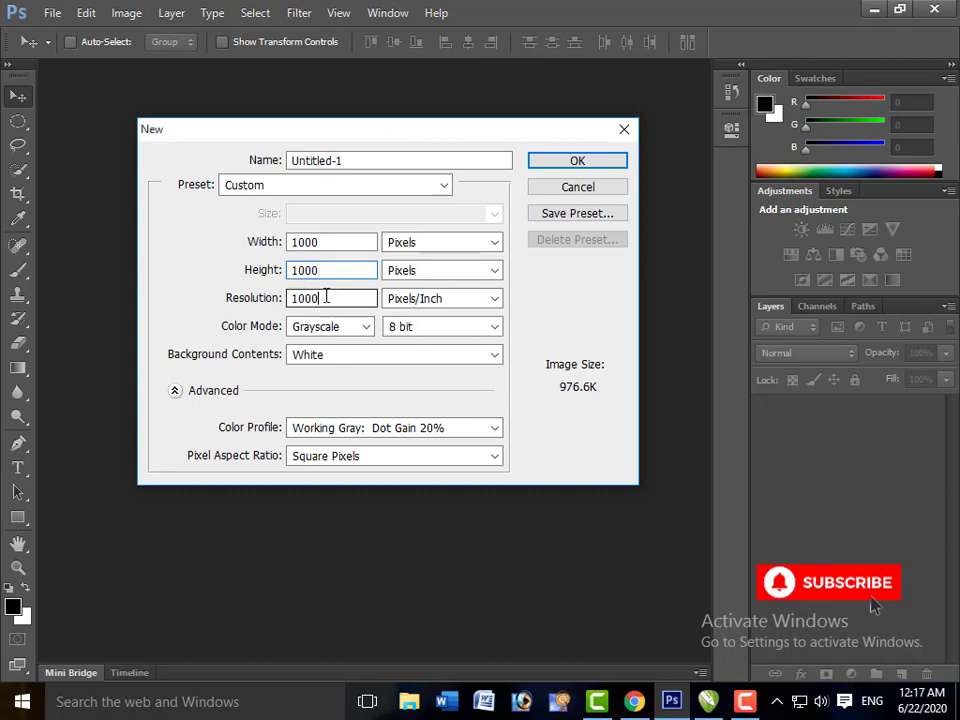
pyautogui.write('72')
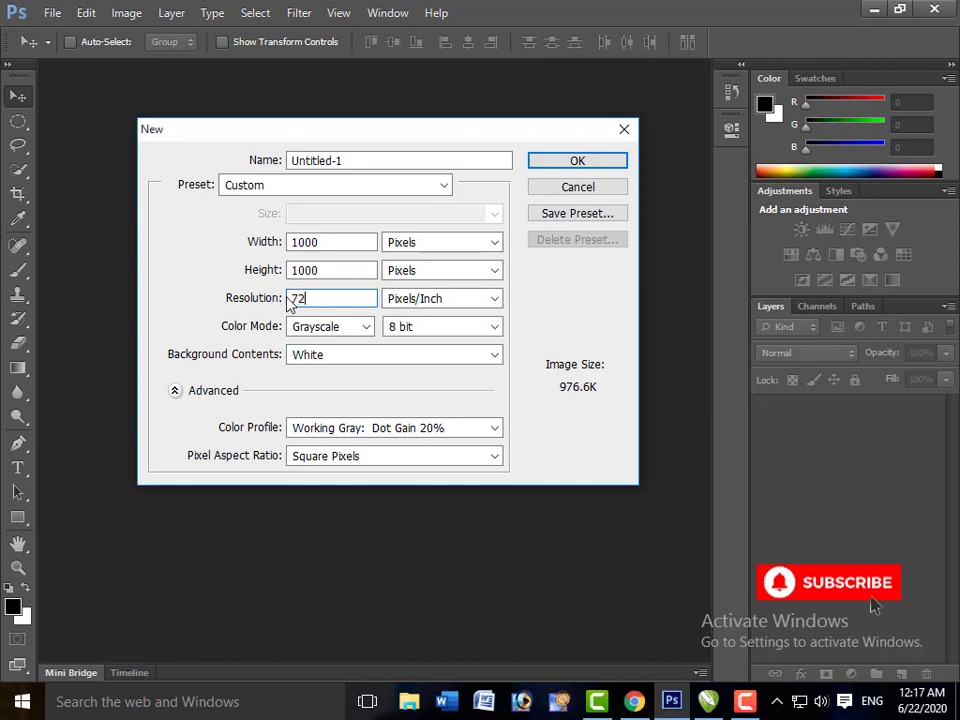
pyautogui.click(349, 242)
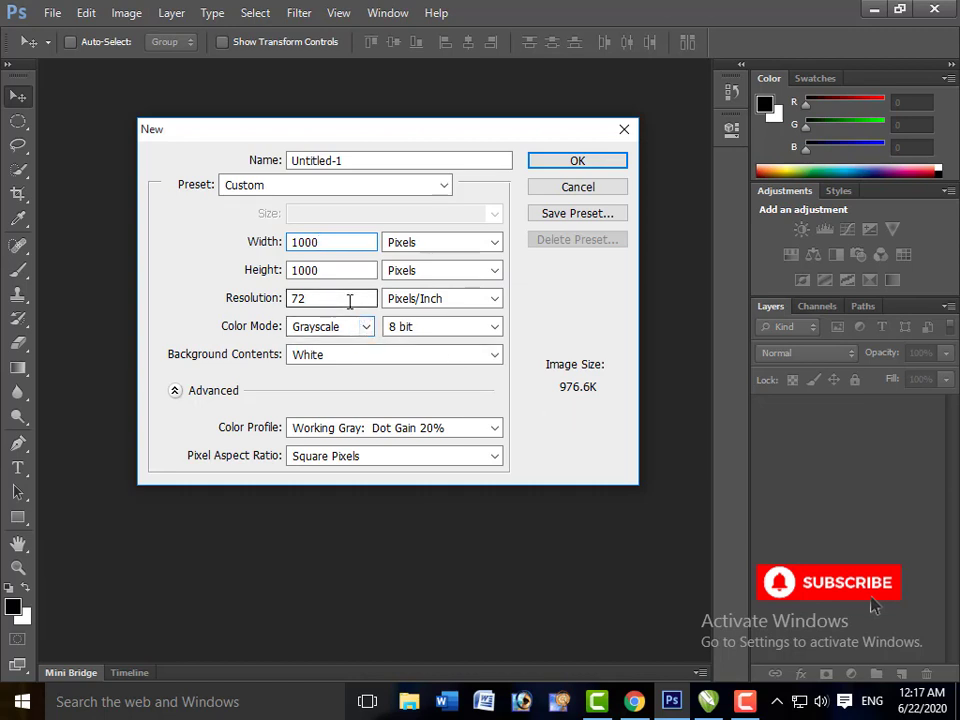
pyautogui.click(365, 328)
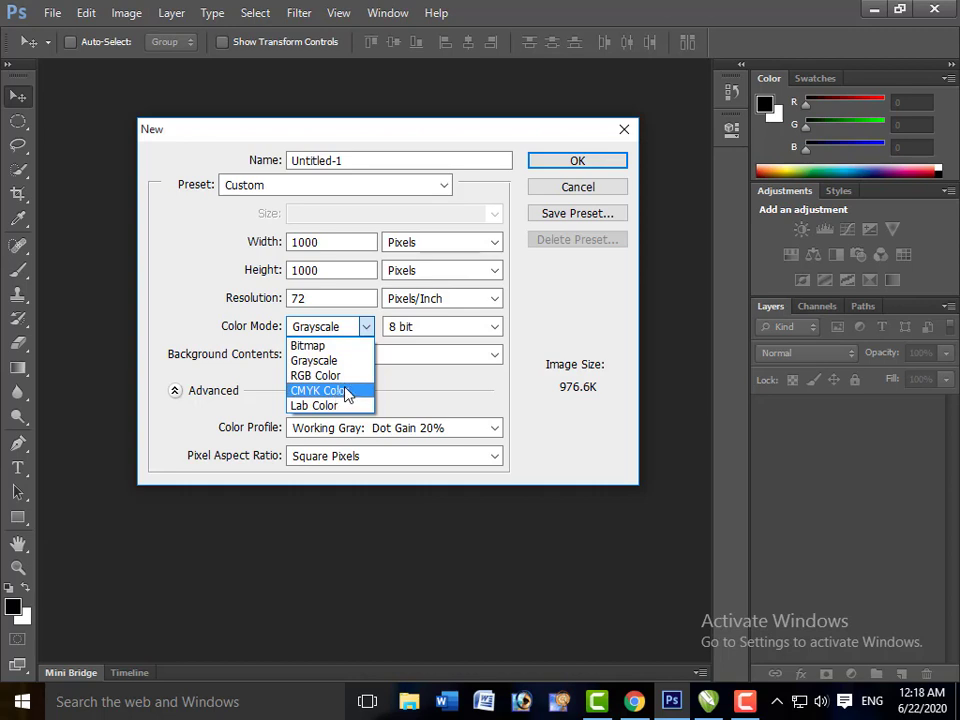
pyautogui.click(346, 377)
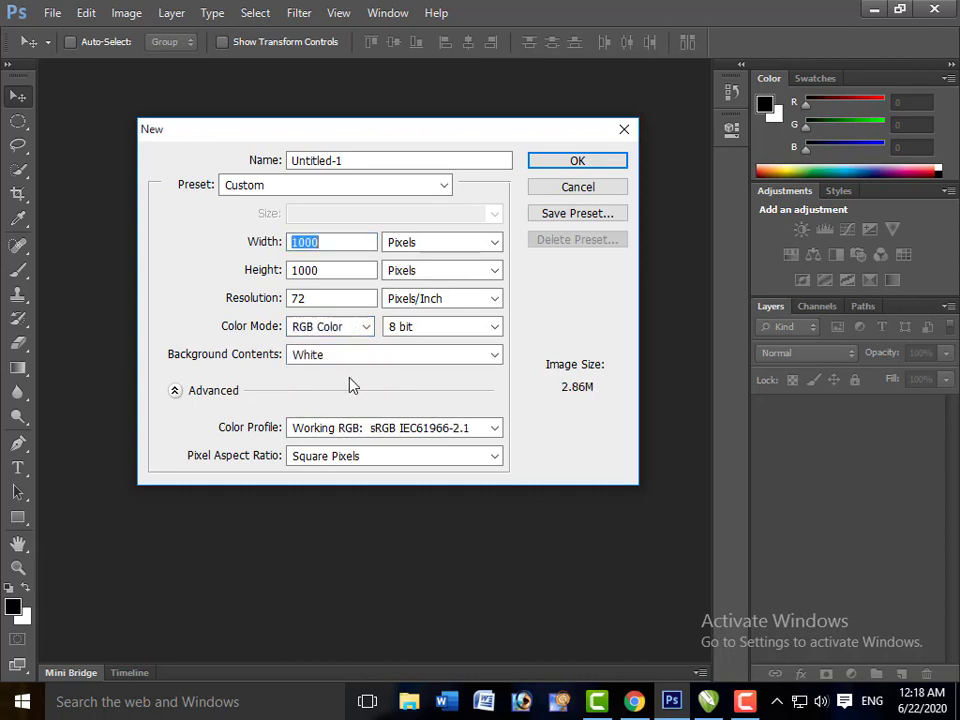
pyautogui.click(495, 327)
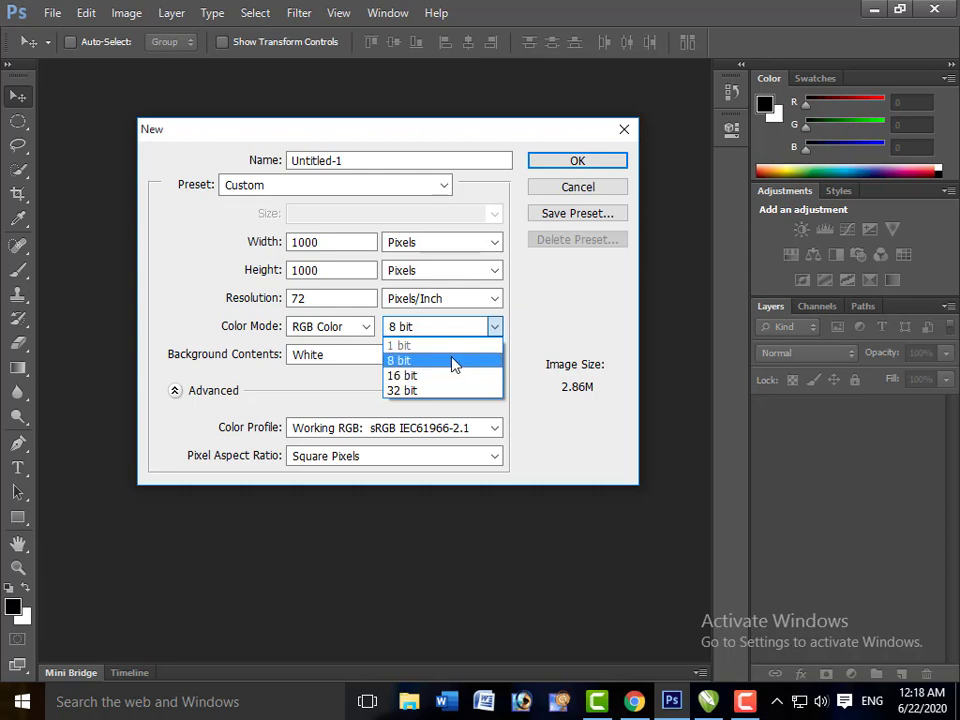
pyautogui.click(452, 362)
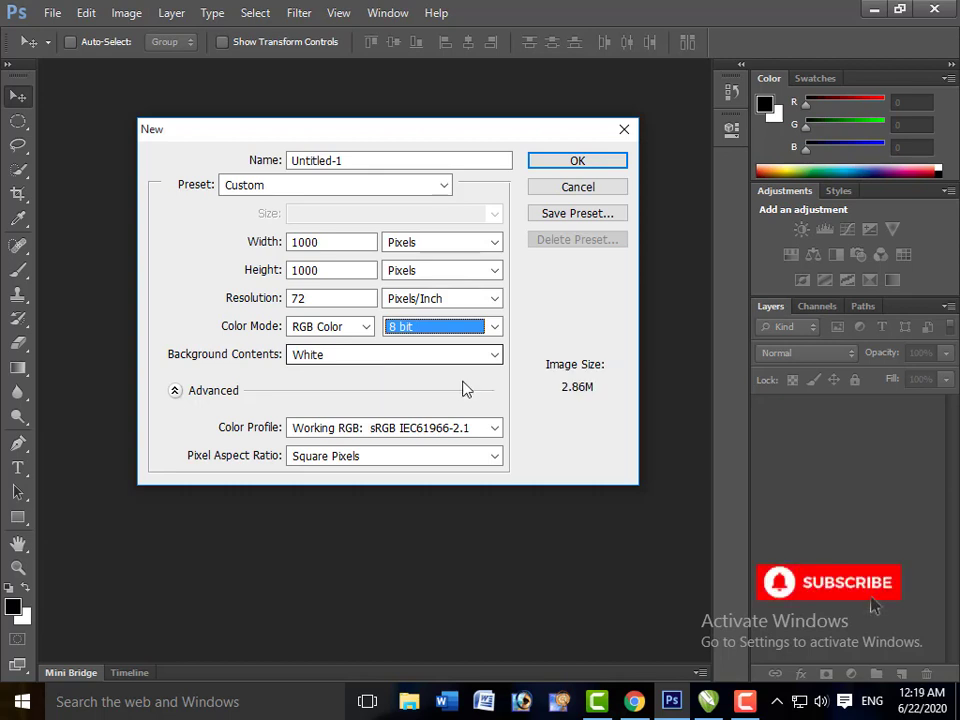
pyautogui.click(494, 356)
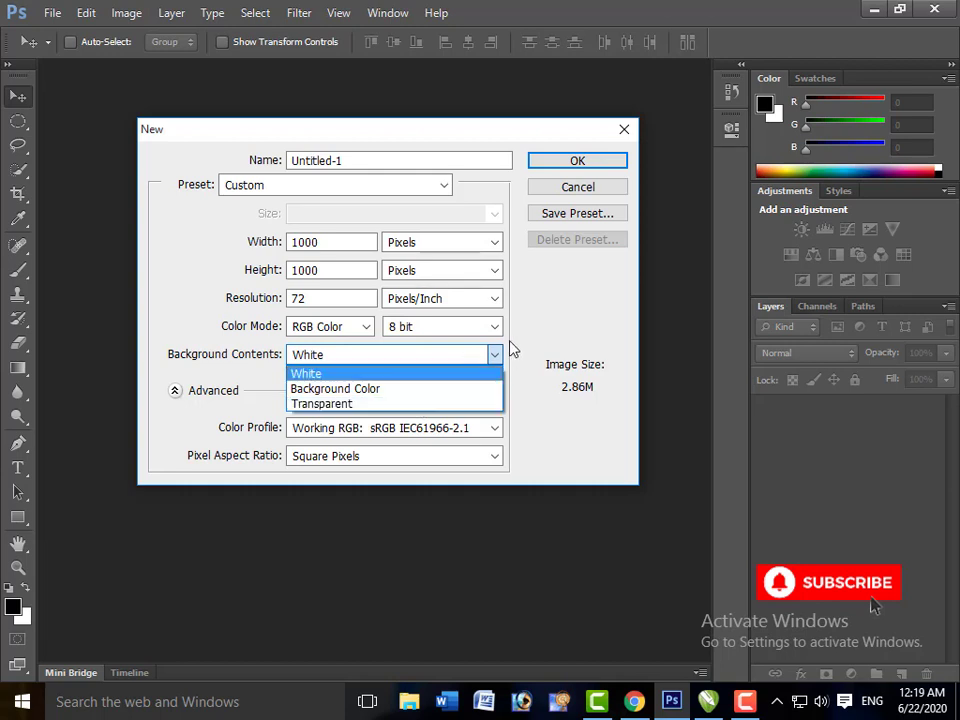
pyautogui.click(590, 383)
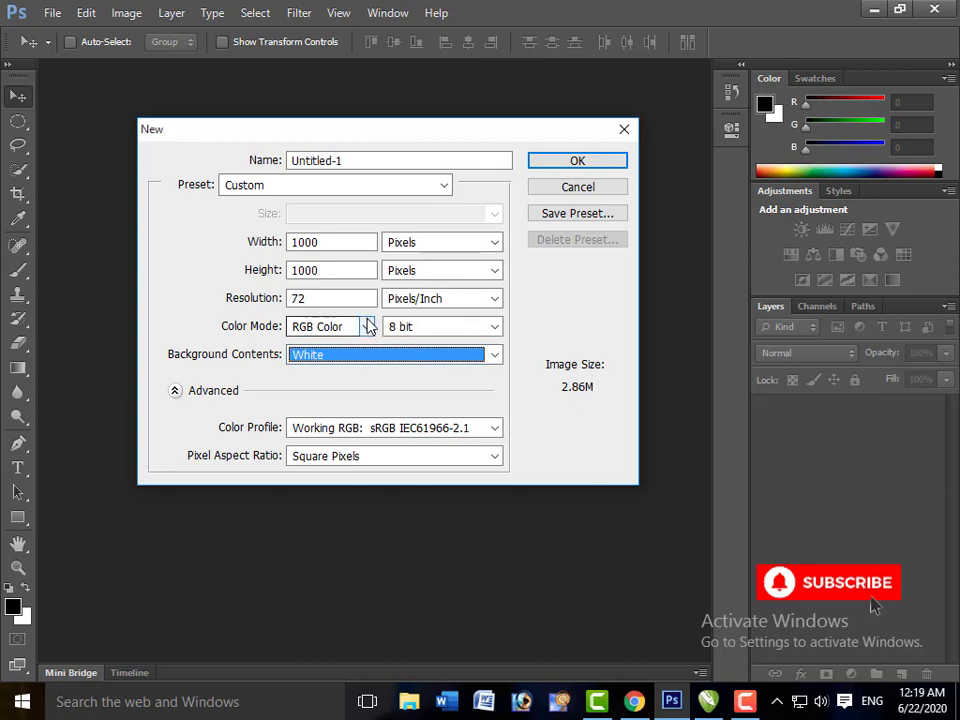
pyautogui.click(367, 326)
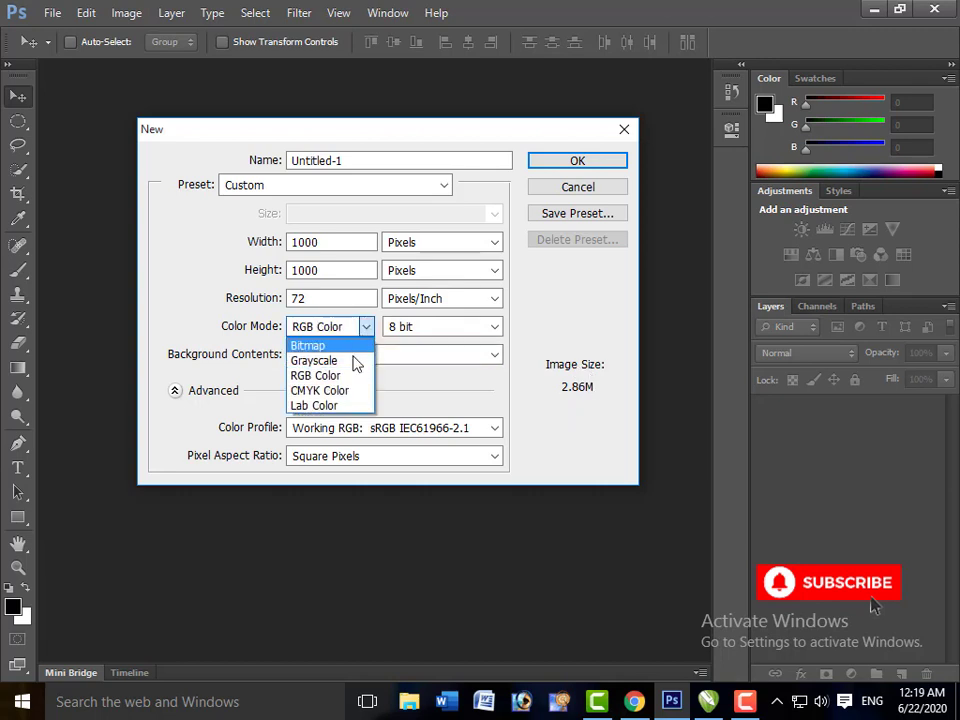
pyautogui.click(340, 361)
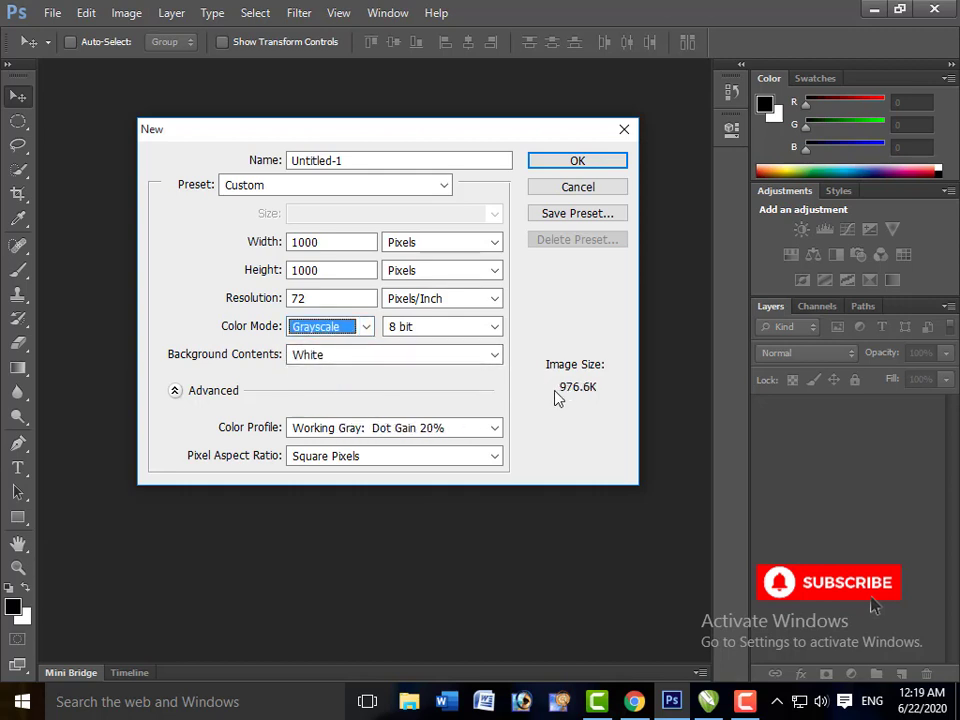
pyautogui.click(367, 332)
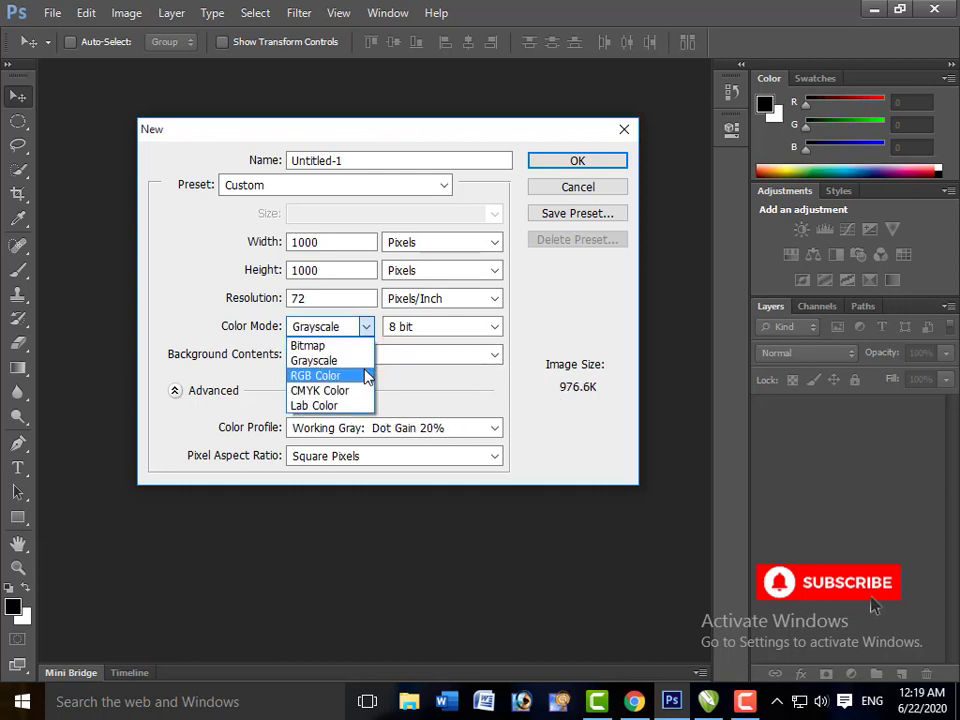
pyautogui.click(366, 375)
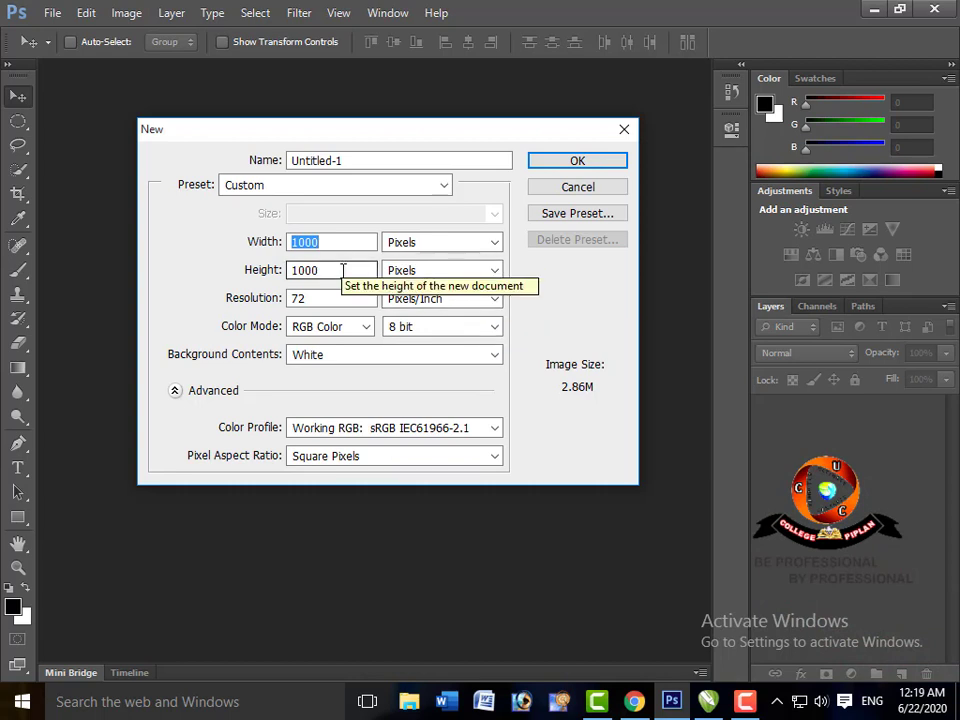
# Save the current New document settings as a preset named IDEAL
pyautogui.click(553, 217)
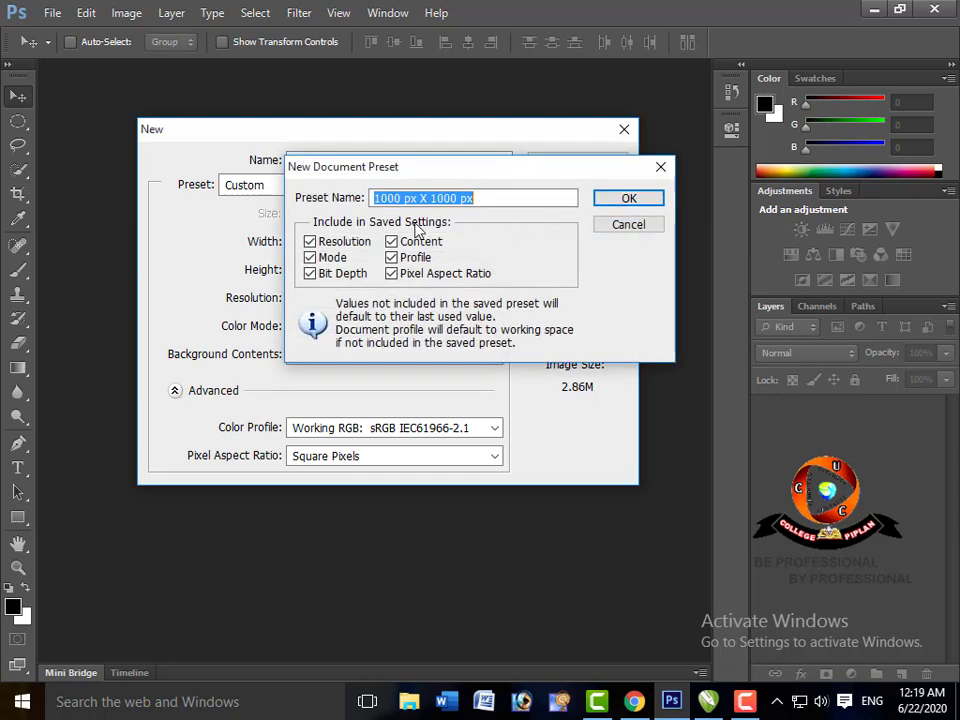
pyautogui.write('IDE')
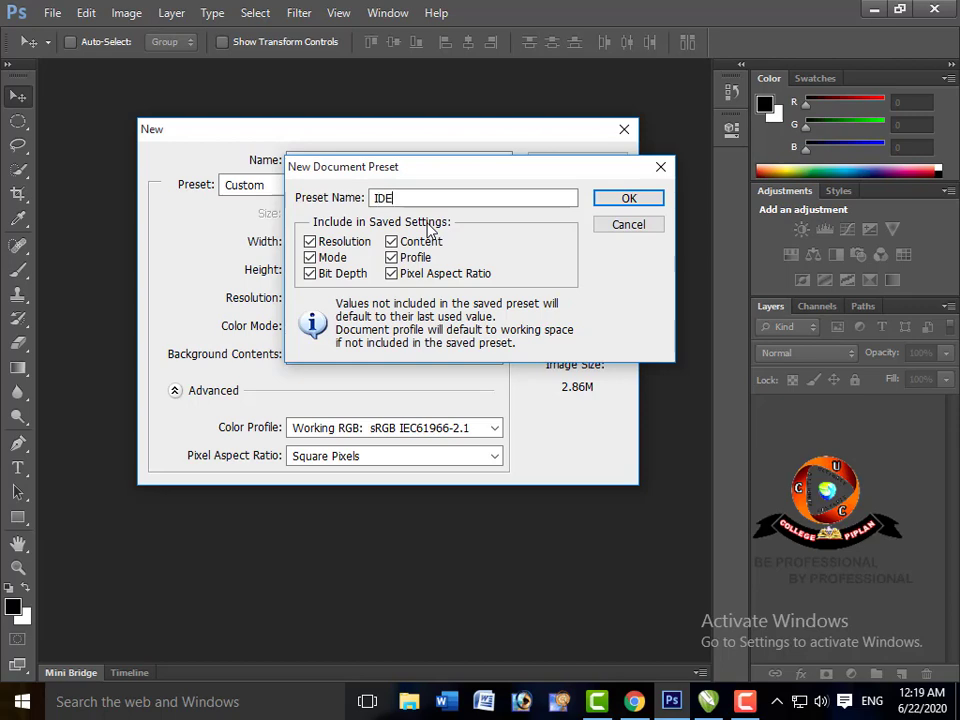
pyautogui.write('AL')
pyautogui.click(618, 203)
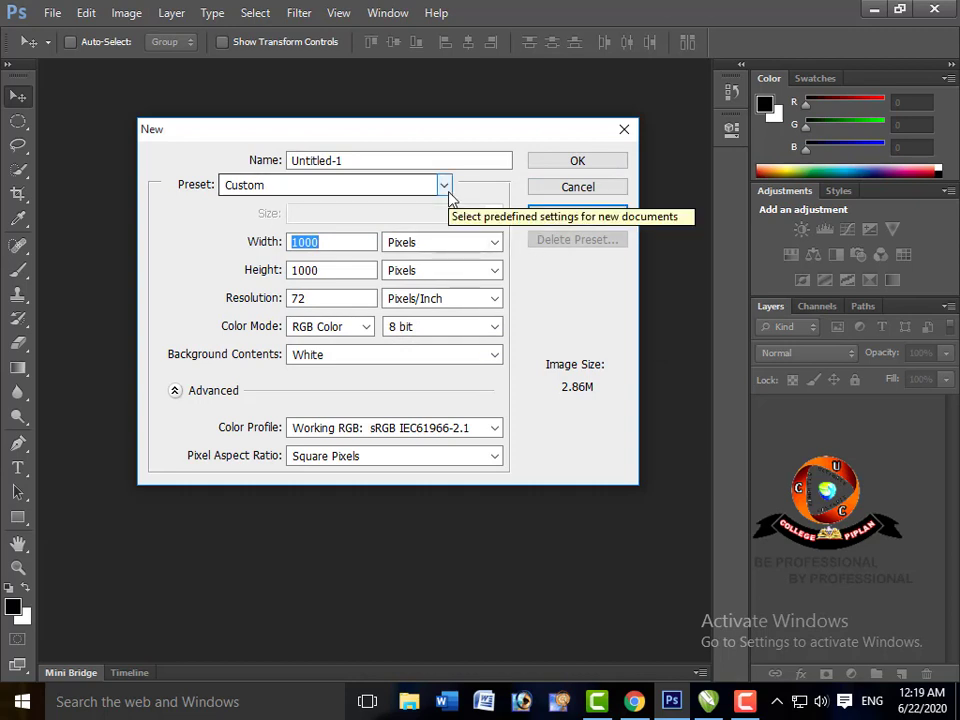
# Load the IDEAL preset, then delete it and confirm
pyautogui.click(443, 185)
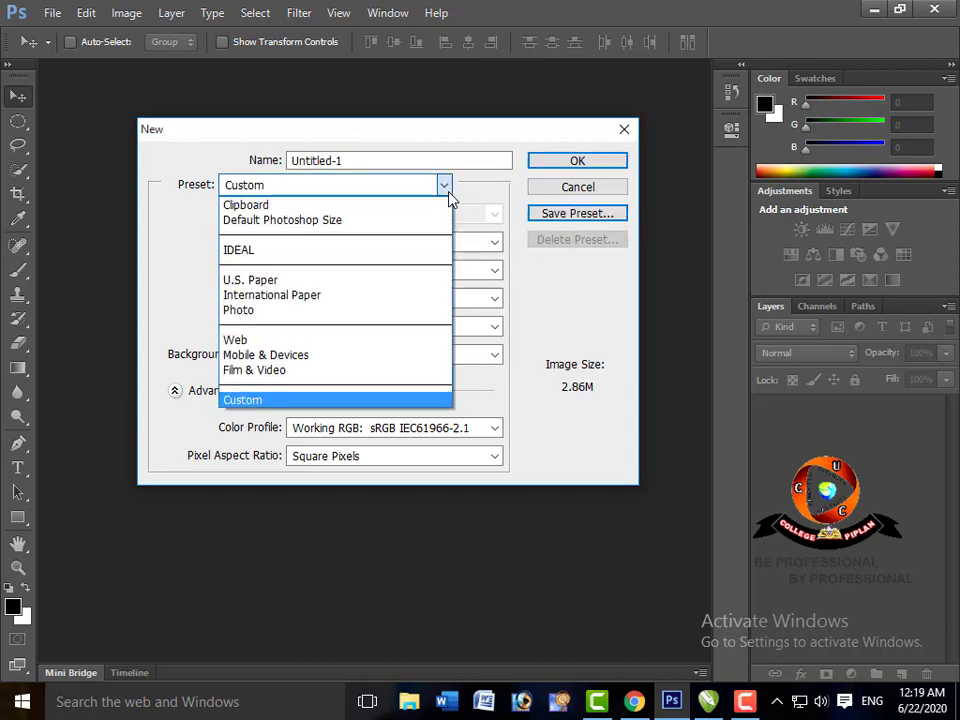
pyautogui.click(396, 262)
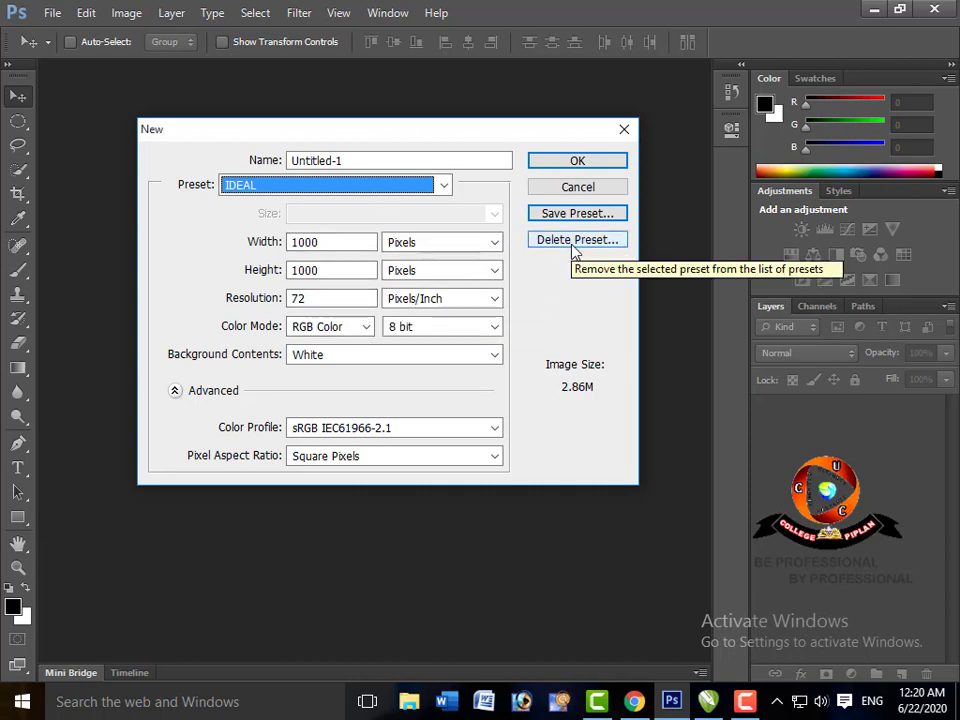
pyautogui.click(575, 245)
pyautogui.click(462, 280)
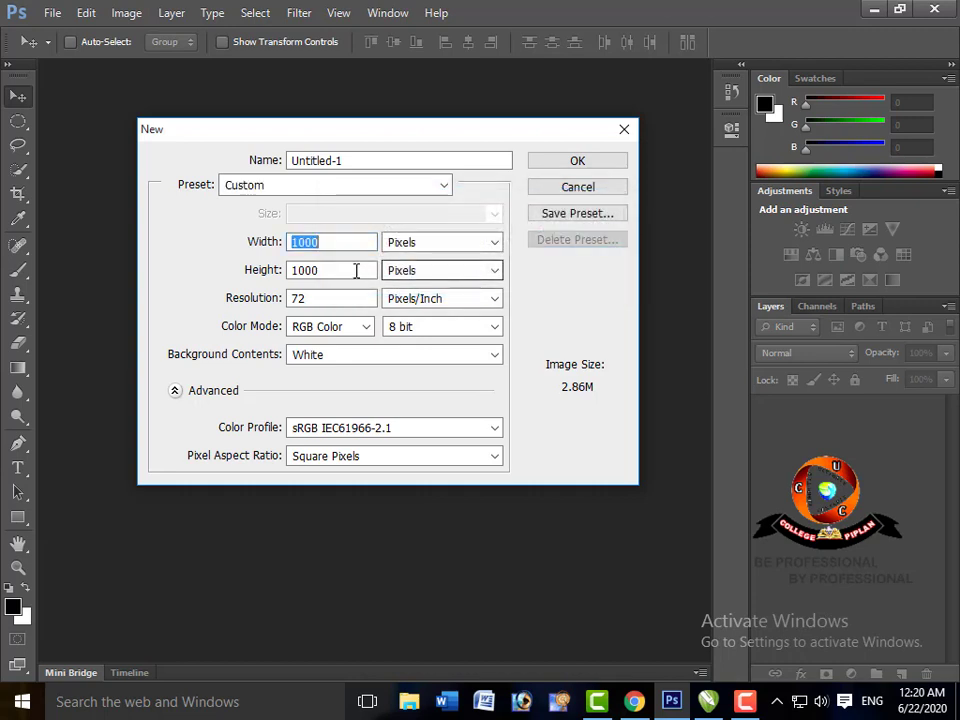
# Set width and height to 500 pixels and create the document
pyautogui.write('5')
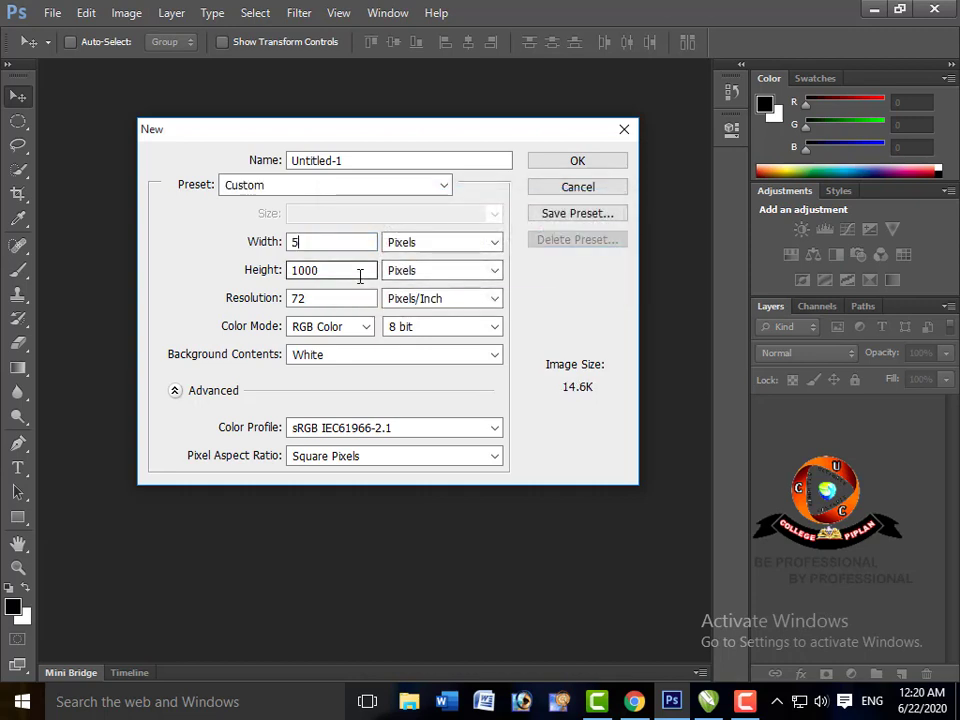
pyautogui.write('00')
pyautogui.press('Tab')
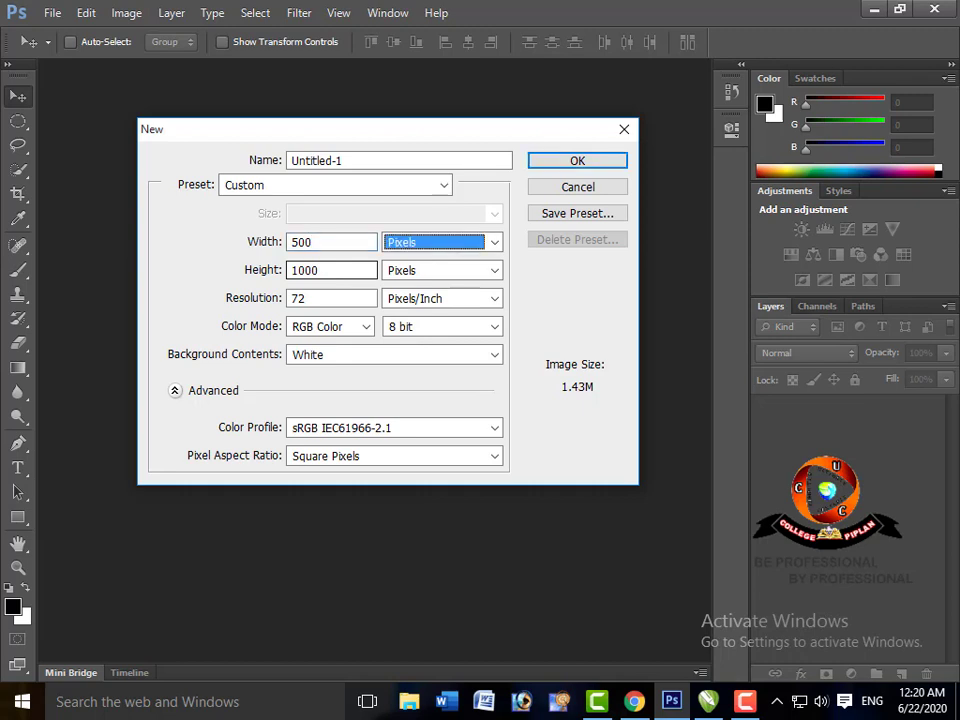
pyautogui.moveTo(338, 268); pyautogui.dragTo(260, 269)
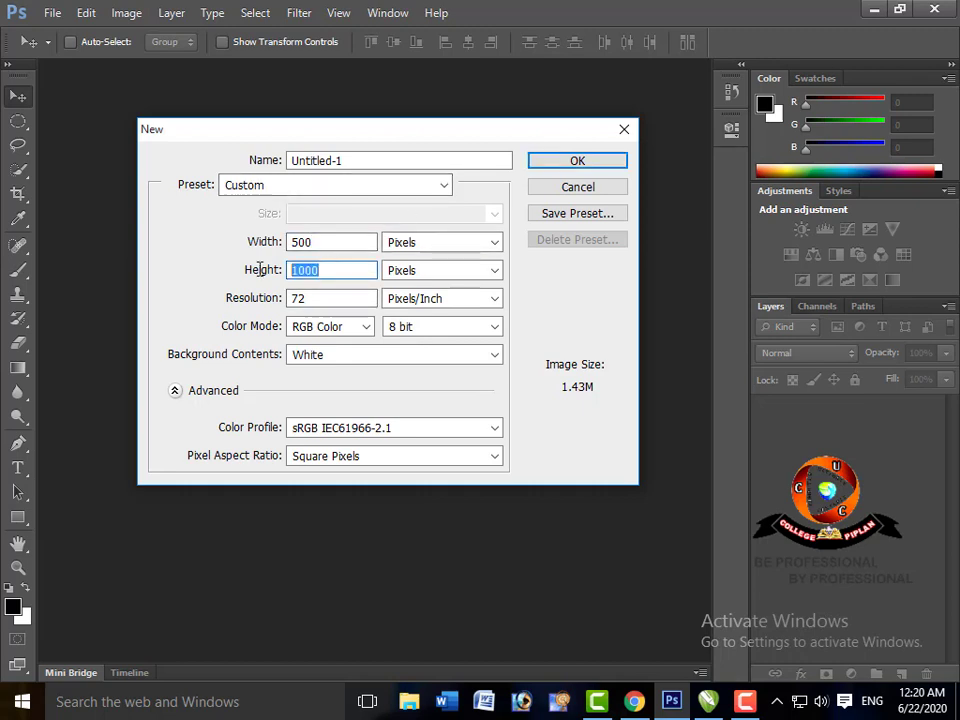
pyautogui.write('500')
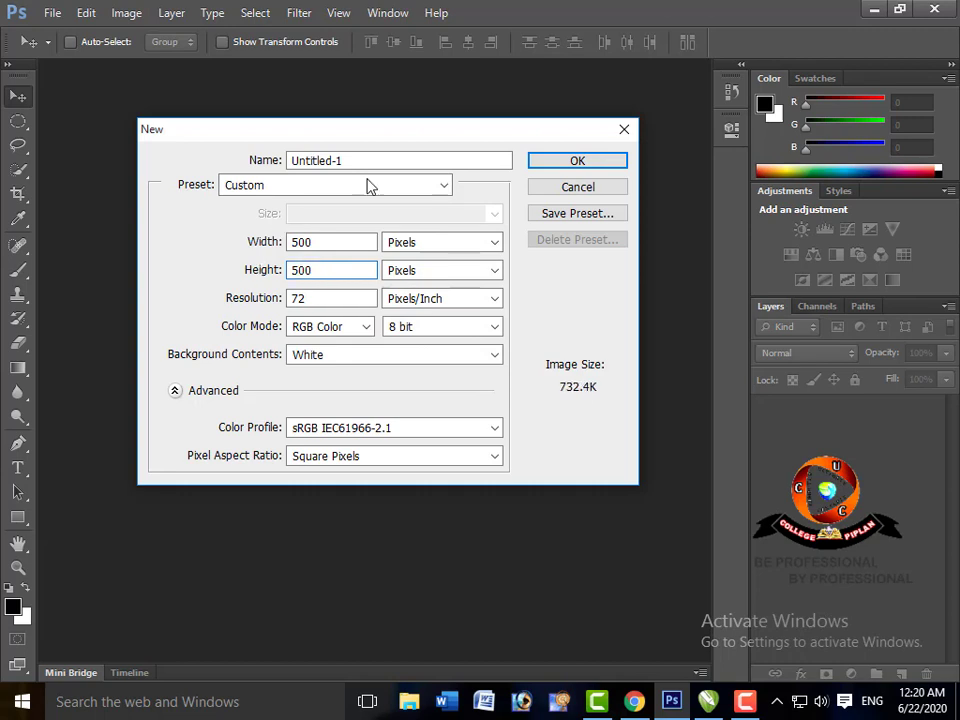
pyautogui.click(565, 165)
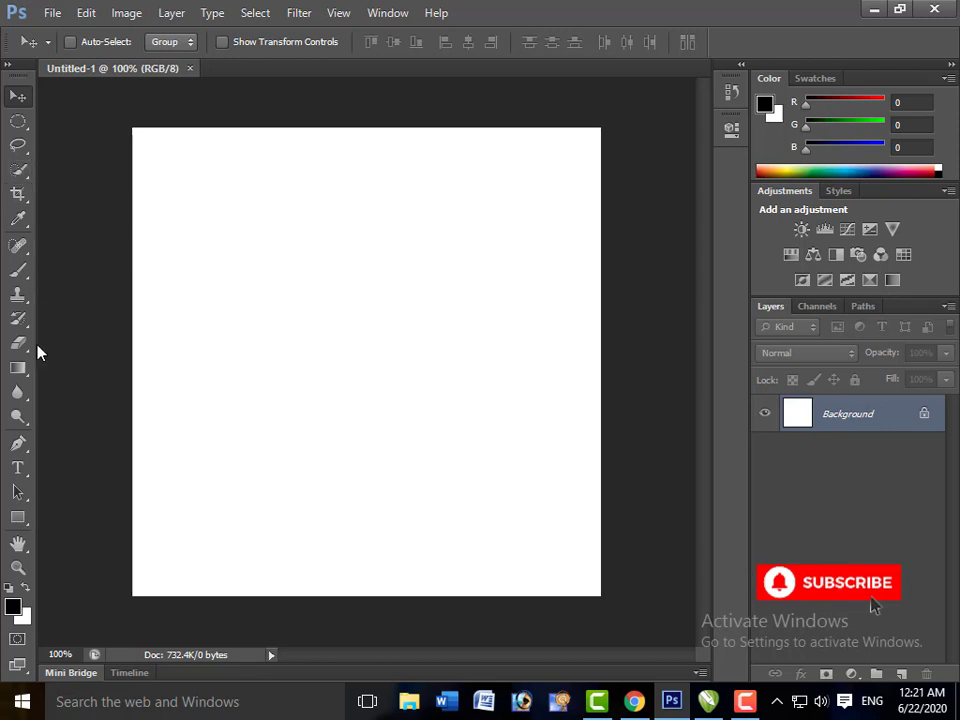
# Switch to the Pencil Tool and draw a wavy diagonal line down the canvas
pyautogui.click(21, 171)
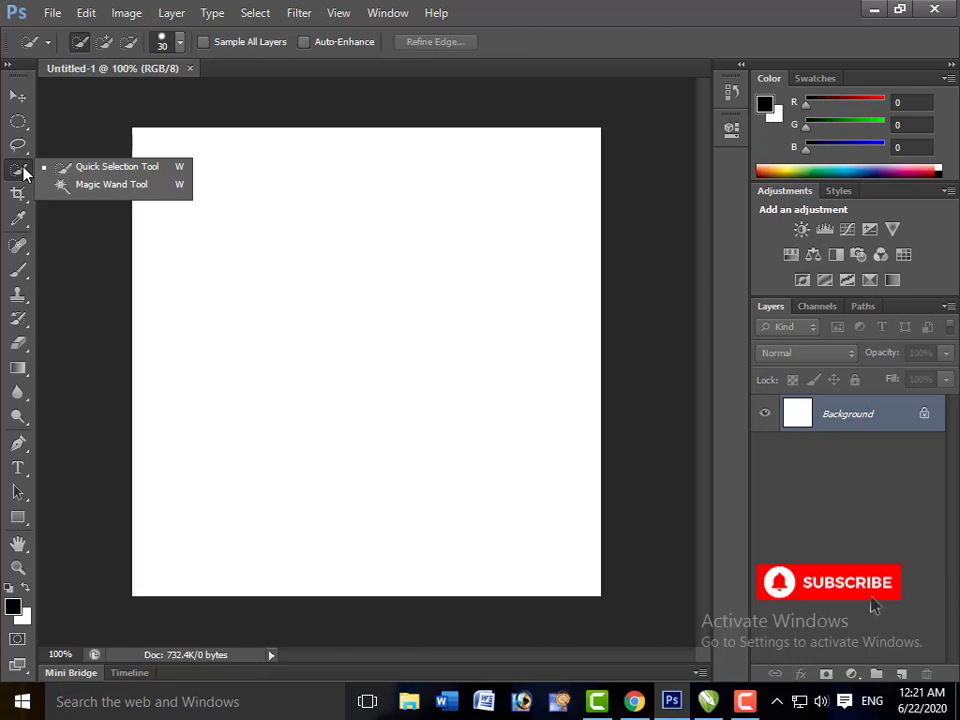
pyautogui.click(22, 269)
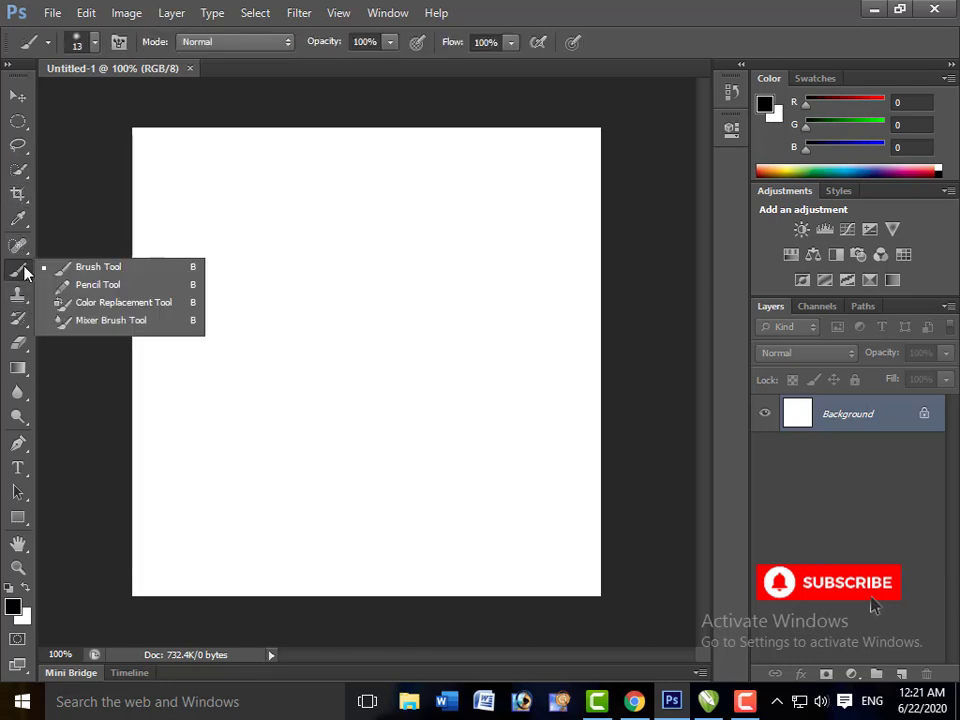
pyautogui.click(108, 287)
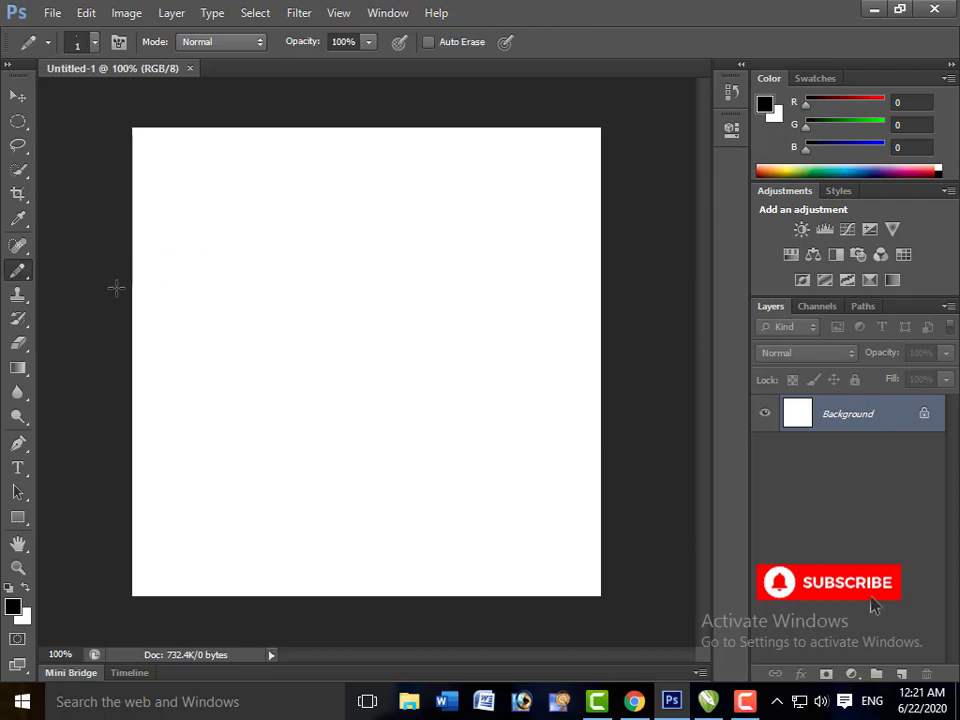
pyautogui.moveTo(200, 203)
pyautogui.mouseDown()
pyautogui.moveTo(205, 244)
pyautogui.moveTo(328, 345)
pyautogui.moveTo(426, 403)
pyautogui.moveTo(492, 472)
pyautogui.mouseUp()
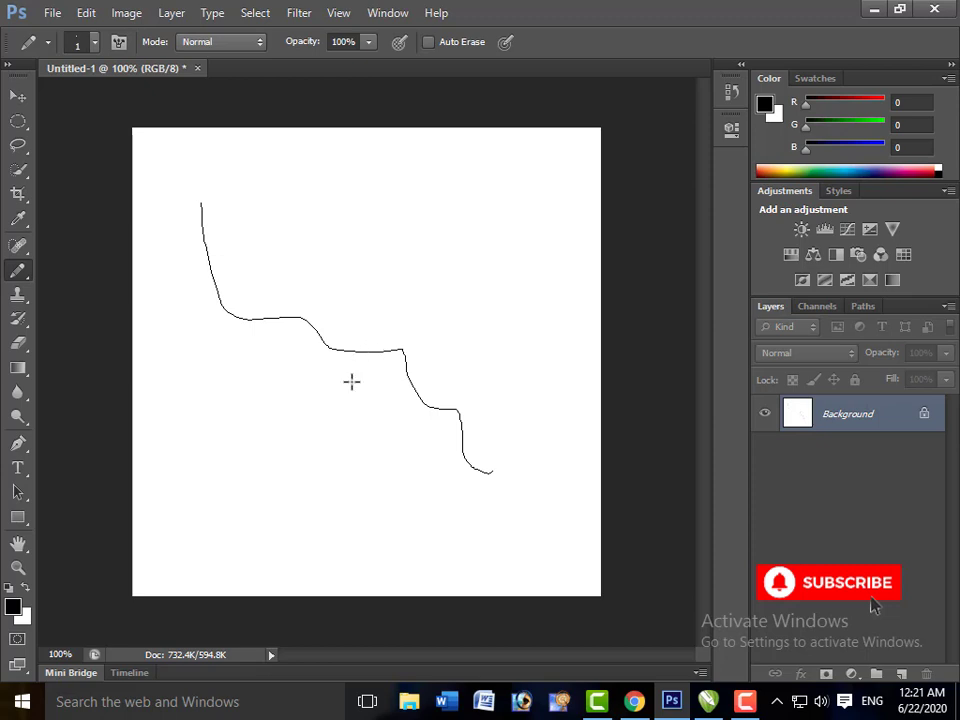
# Try moving the line with the Move Tool and dismiss the locked-layer error
pyautogui.click(18, 97)
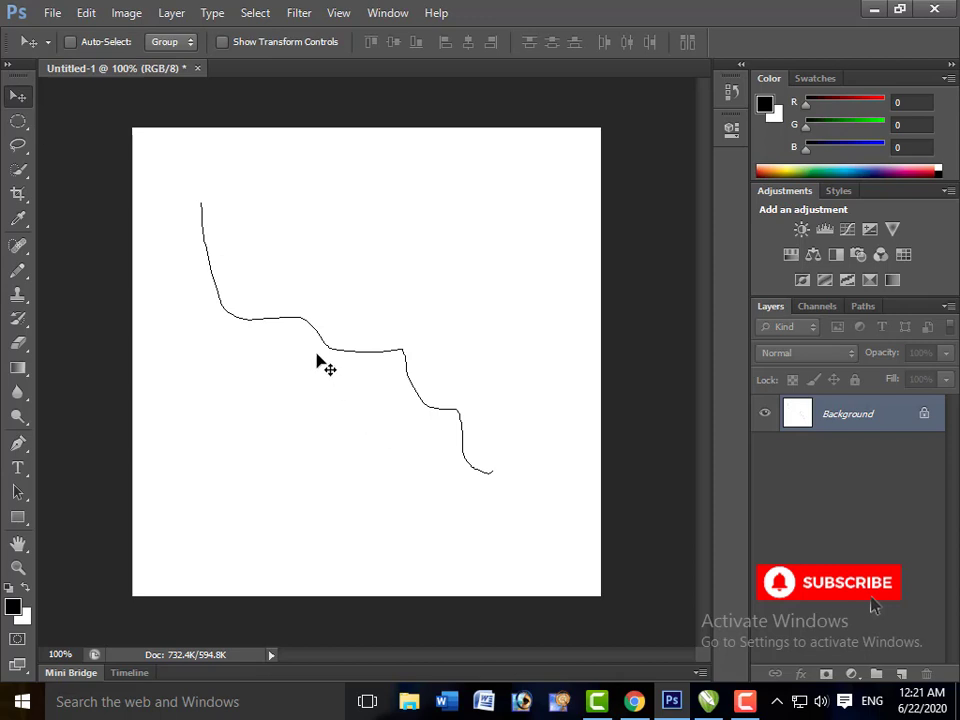
pyautogui.moveTo(318, 360); pyautogui.dragTo(443, 285)
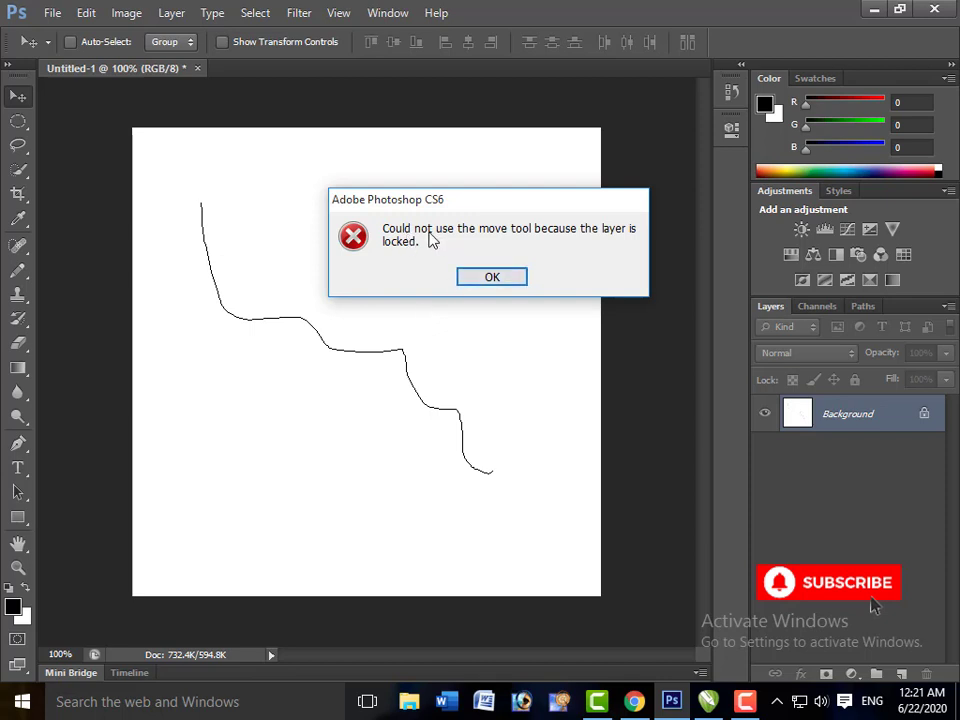
pyautogui.click(491, 278)
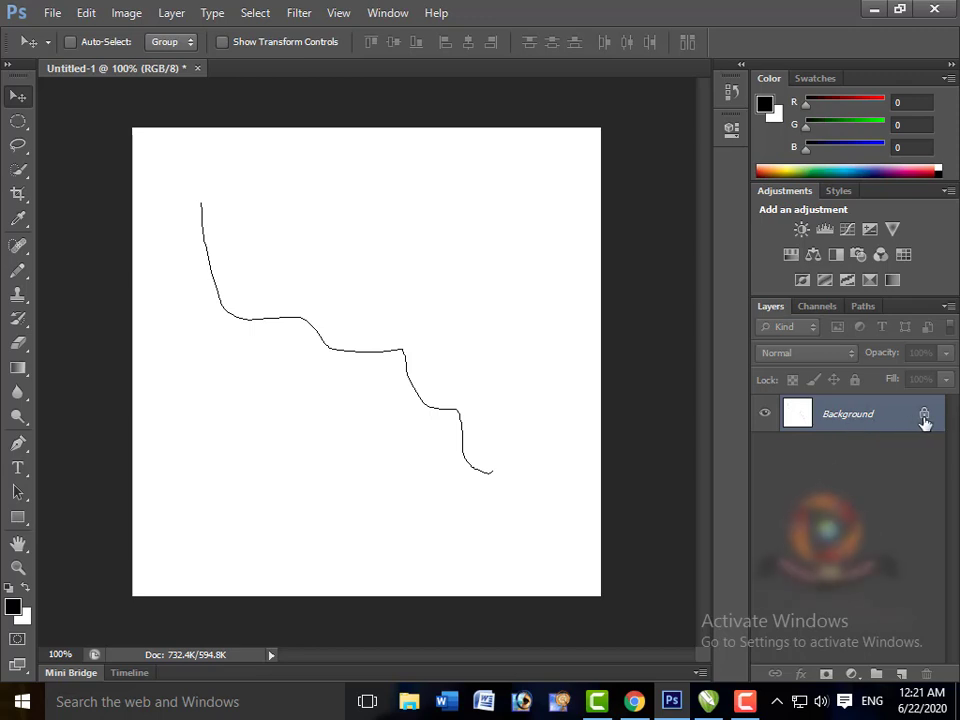
# Convert Background into Layer 0 and nudge its content with the Move Tool
pyautogui.doubleClick(843, 427)
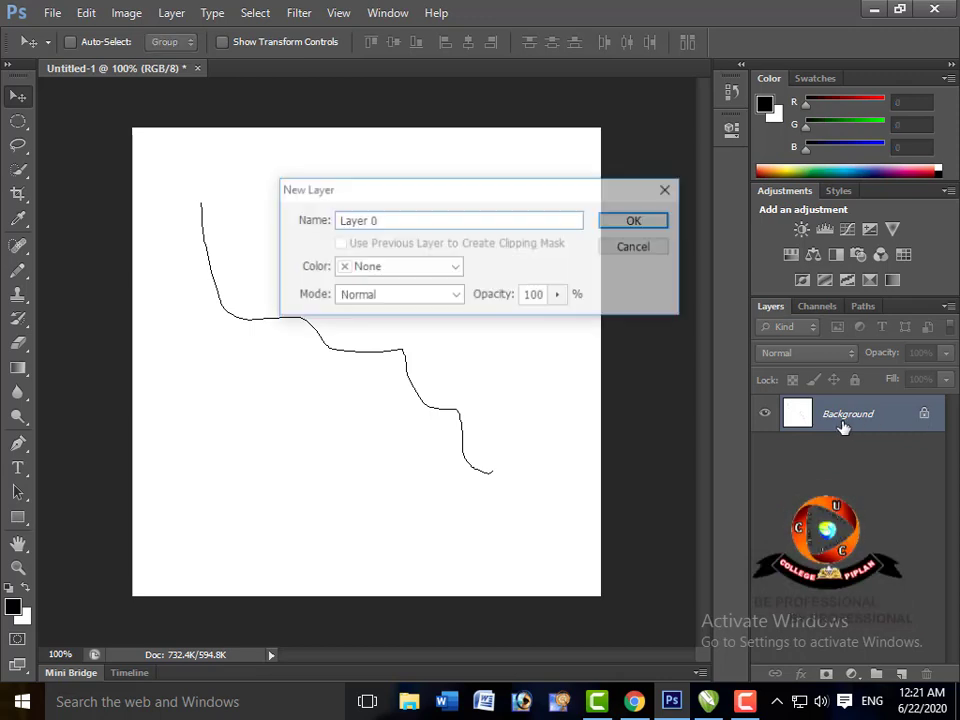
pyautogui.click(645, 228)
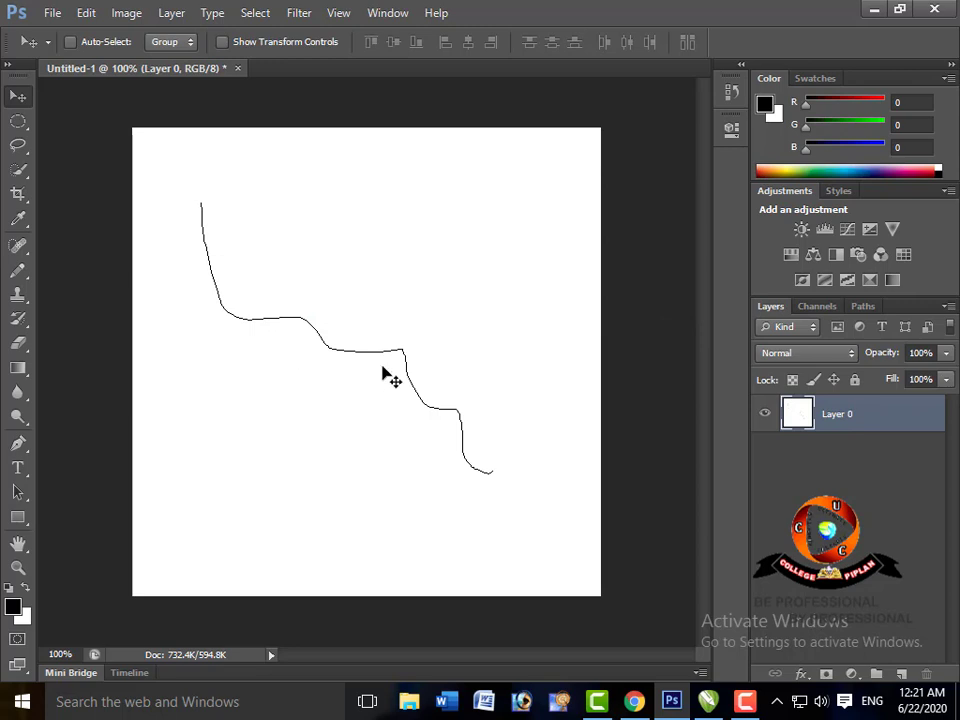
pyautogui.moveTo(392, 362)
pyautogui.mouseDown()
pyautogui.moveTo(434, 316)
pyautogui.moveTo(375, 367)
pyautogui.moveTo(381, 373)
pyautogui.mouseUp()
# Add a new empty Layer 1 above Layer 0 and choose the Brush tool
pyautogui.hotkey('ctrl', 'shift', 'n')
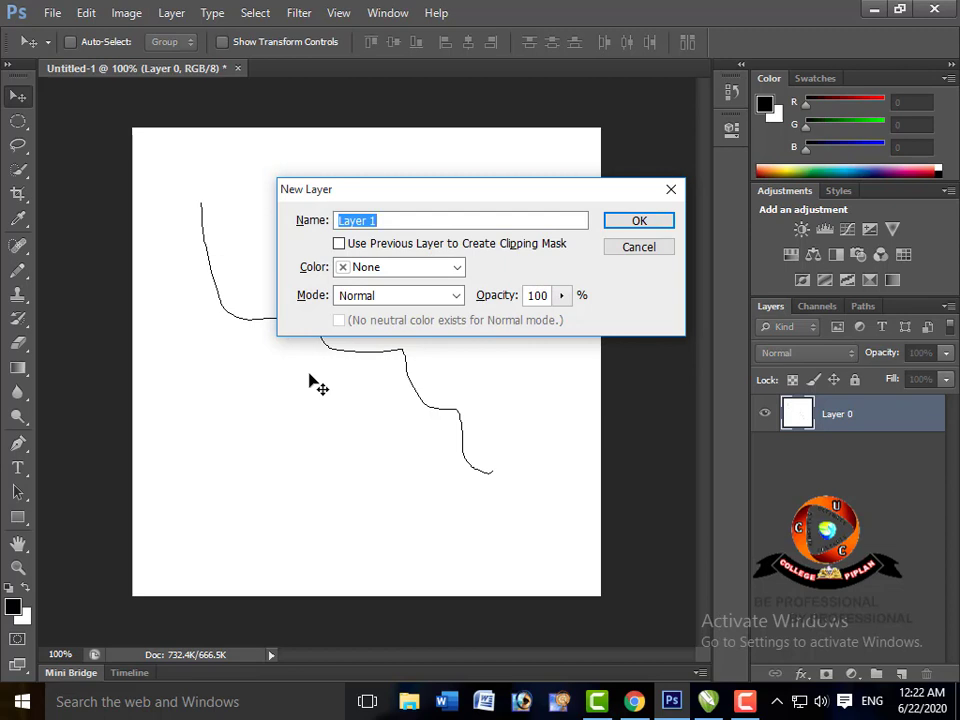
pyautogui.click(615, 222)
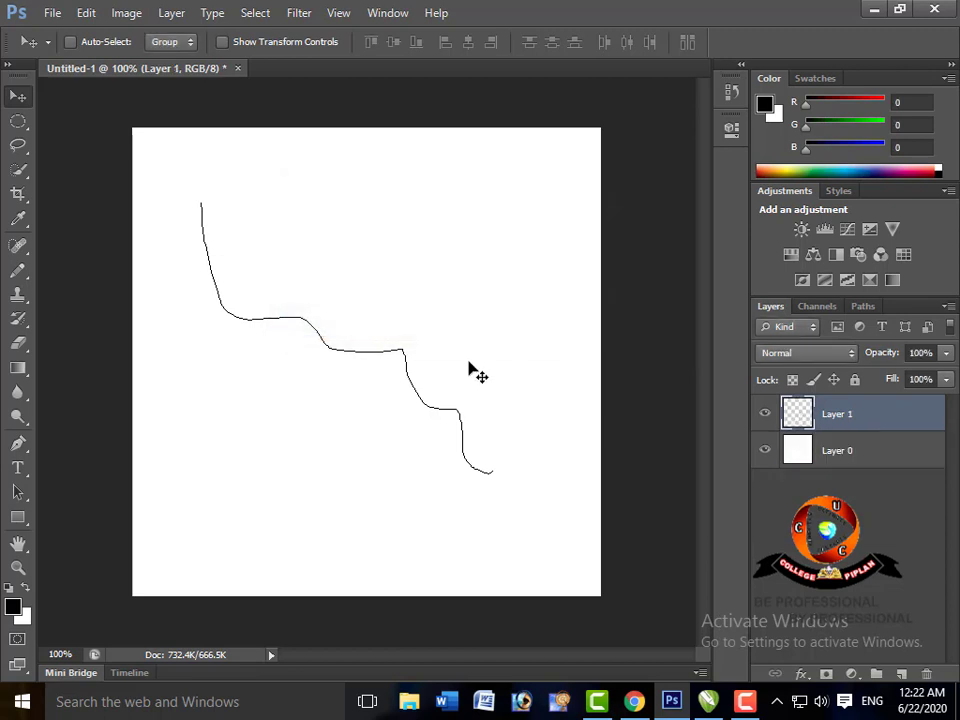
pyautogui.rightClick(25, 275)
pyautogui.click(80, 266)
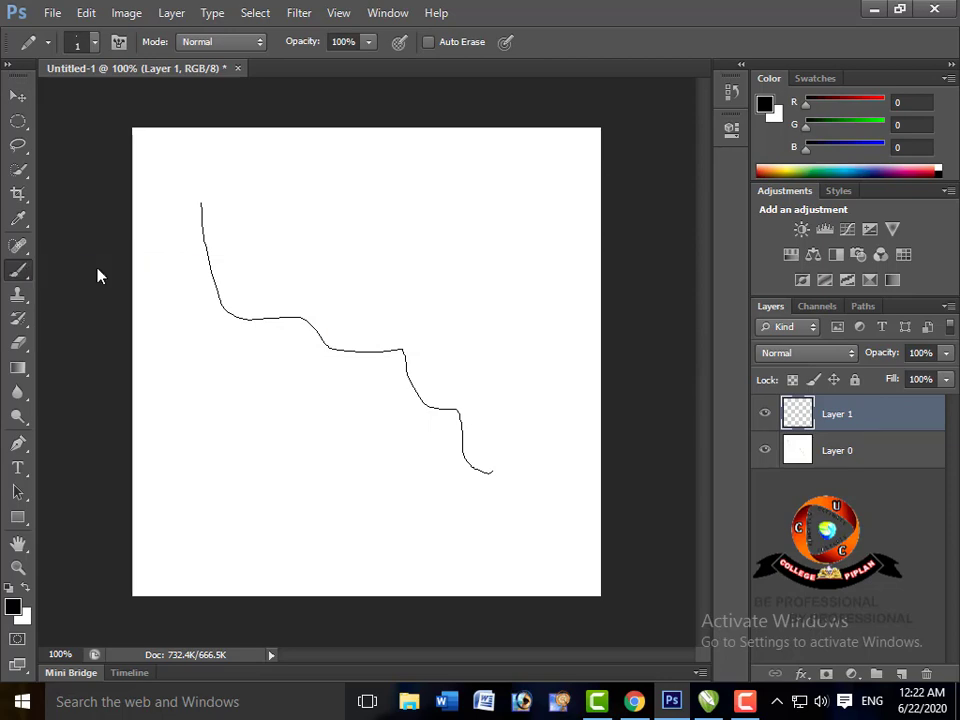
# Set the foreground colour to red and paint a thick curve near the upper right
pyautogui.click(16, 605)
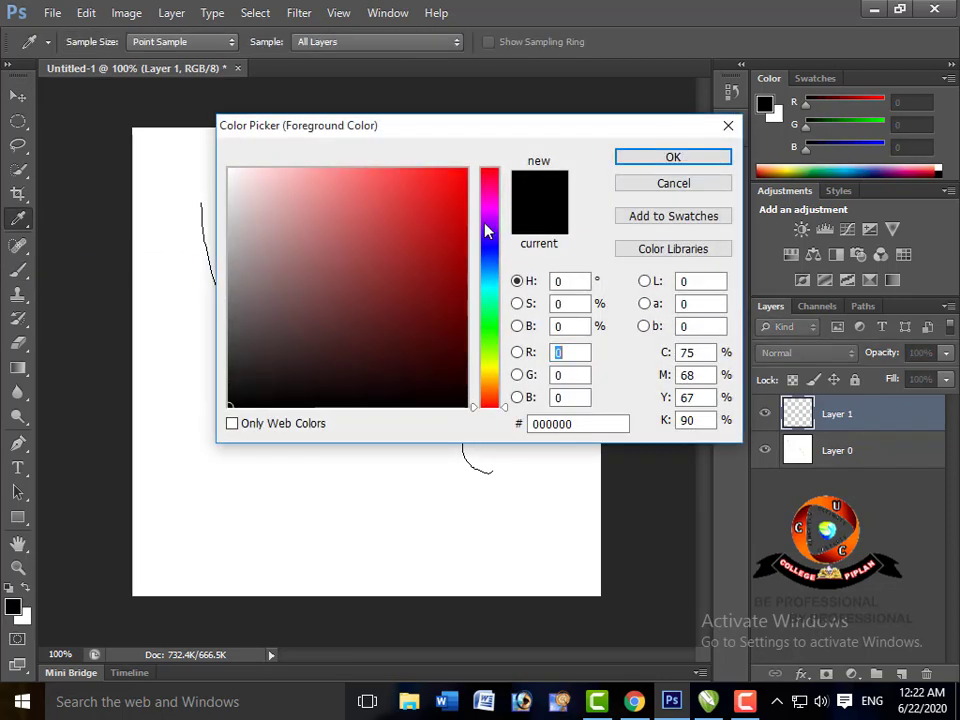
pyautogui.click(437, 195)
pyautogui.click(645, 160)
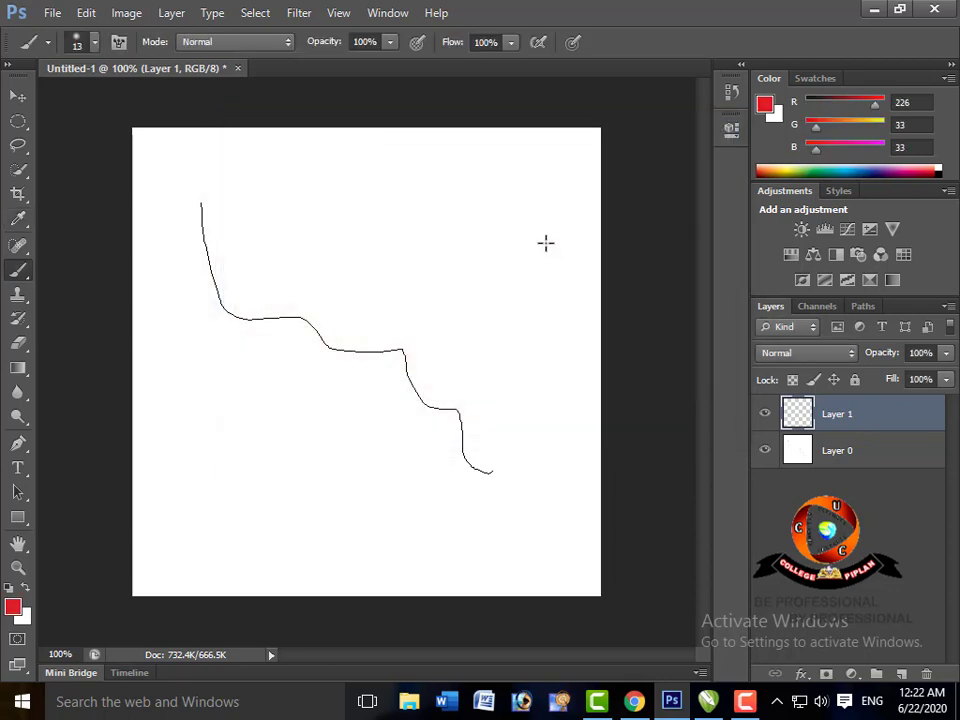
pyautogui.moveTo(535, 235)
pyautogui.mouseDown()
pyautogui.moveTo(470, 213)
pyautogui.moveTo(338, 226)
pyautogui.mouseUp()
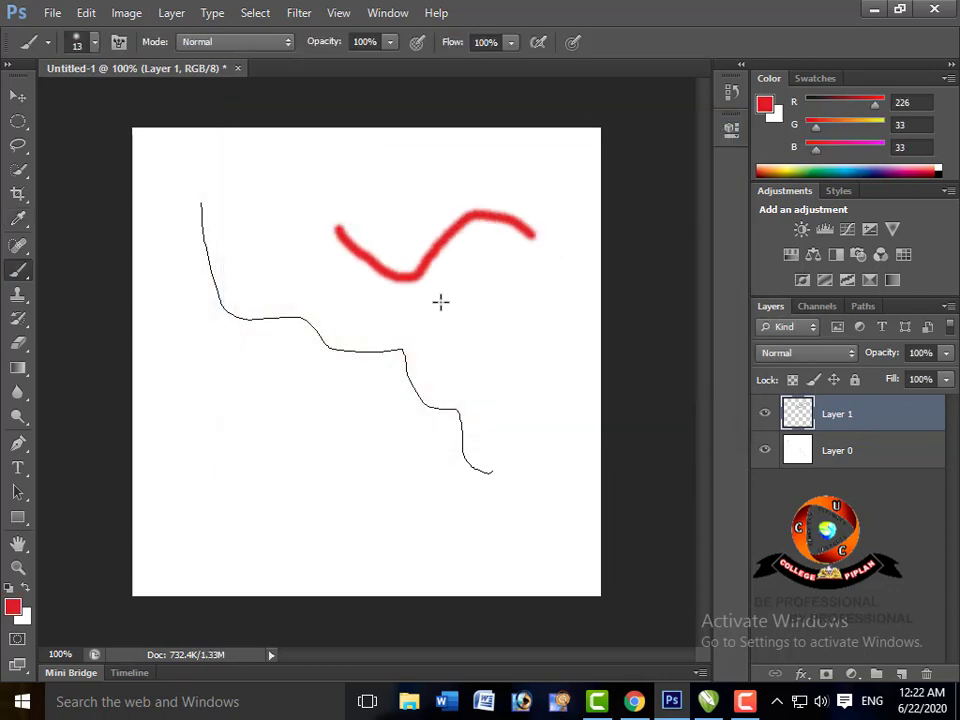
# Move Layer 1's red curve slightly left and down with the Move tool
pyautogui.click(18, 95)
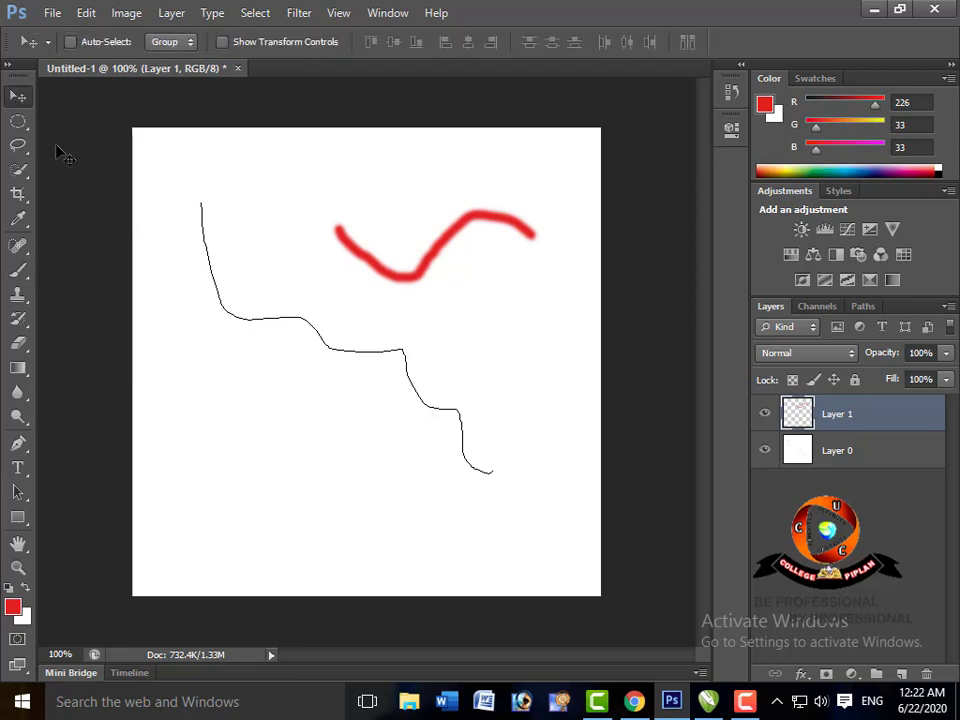
pyautogui.moveTo(422, 248); pyautogui.dragTo(368, 240)
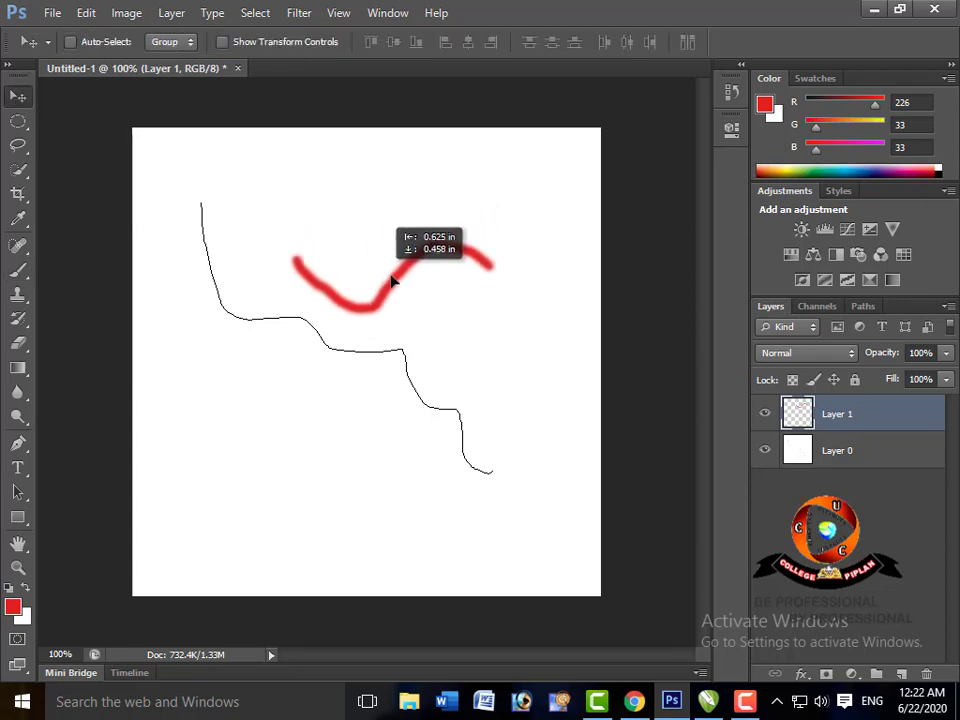
pyautogui.moveTo(368, 240)
pyautogui.mouseDown()
pyautogui.moveTo(394, 281)
pyautogui.moveTo(355, 249)
pyautogui.moveTo(401, 259)
pyautogui.mouseUp()
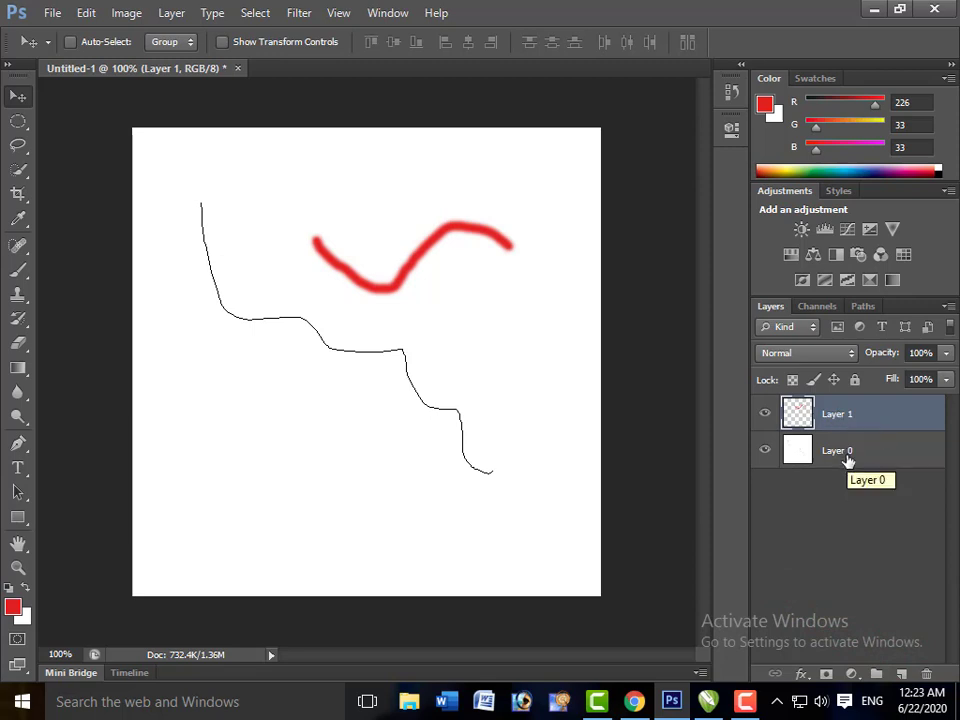
# Toggle Layer 0's name field, then drag Layer 1 to the trash to delete the red curve
pyautogui.doubleClick(848, 461)
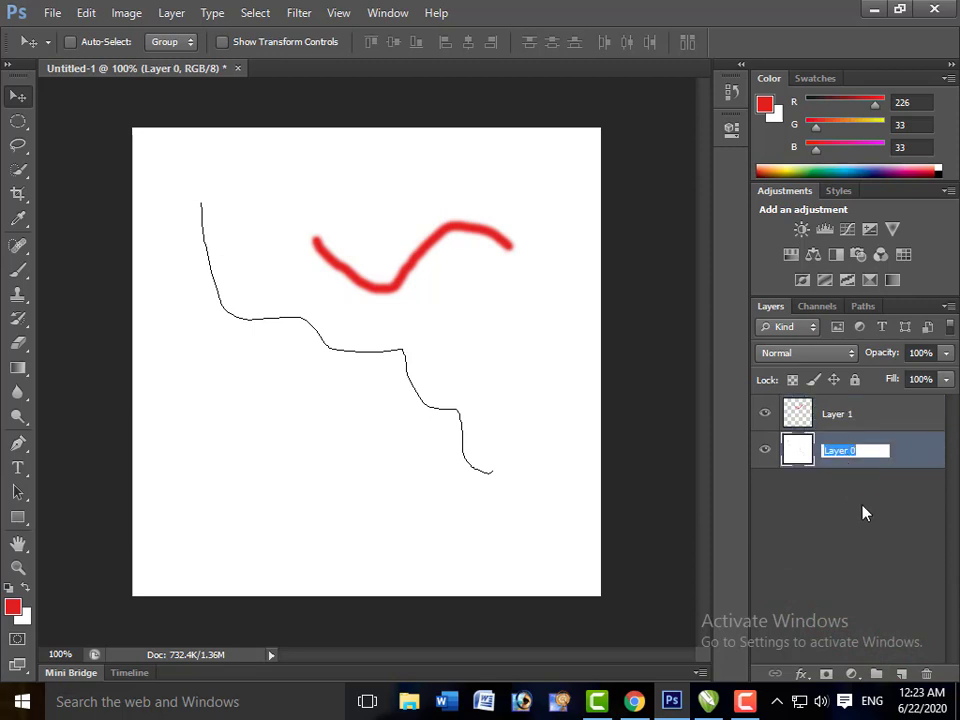
pyautogui.click(860, 500)
pyautogui.doubleClick(849, 456)
pyautogui.click(856, 487)
pyautogui.moveTo(840, 423); pyautogui.dragTo(928, 675)
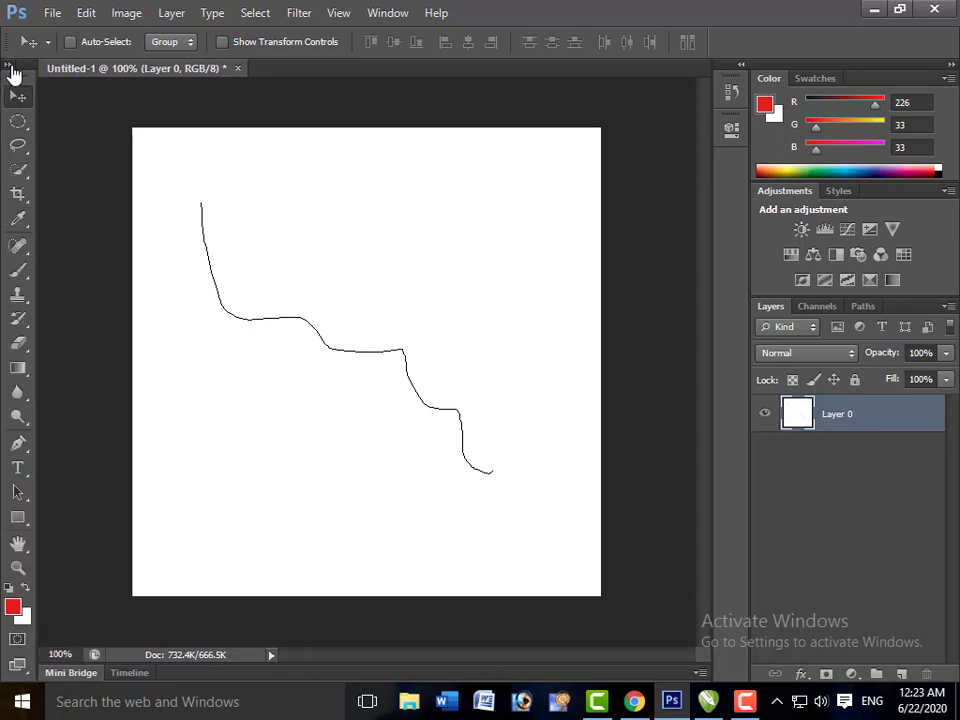
# Show the toolbar in two columns and set the background colour to red (e91a1a)
pyautogui.click(9, 65)
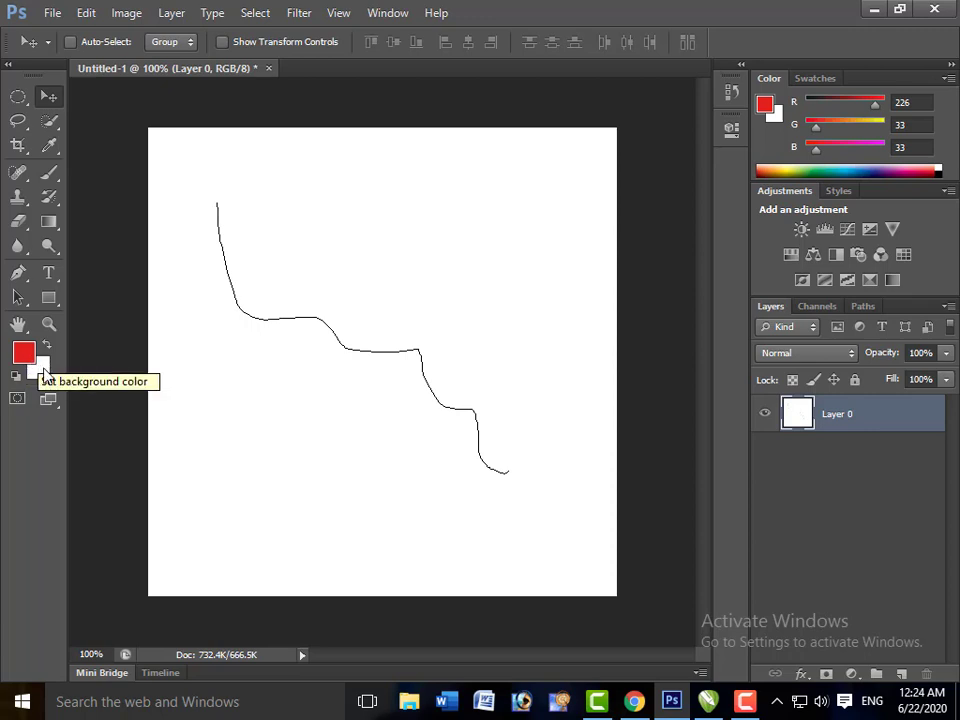
pyautogui.click(43, 372)
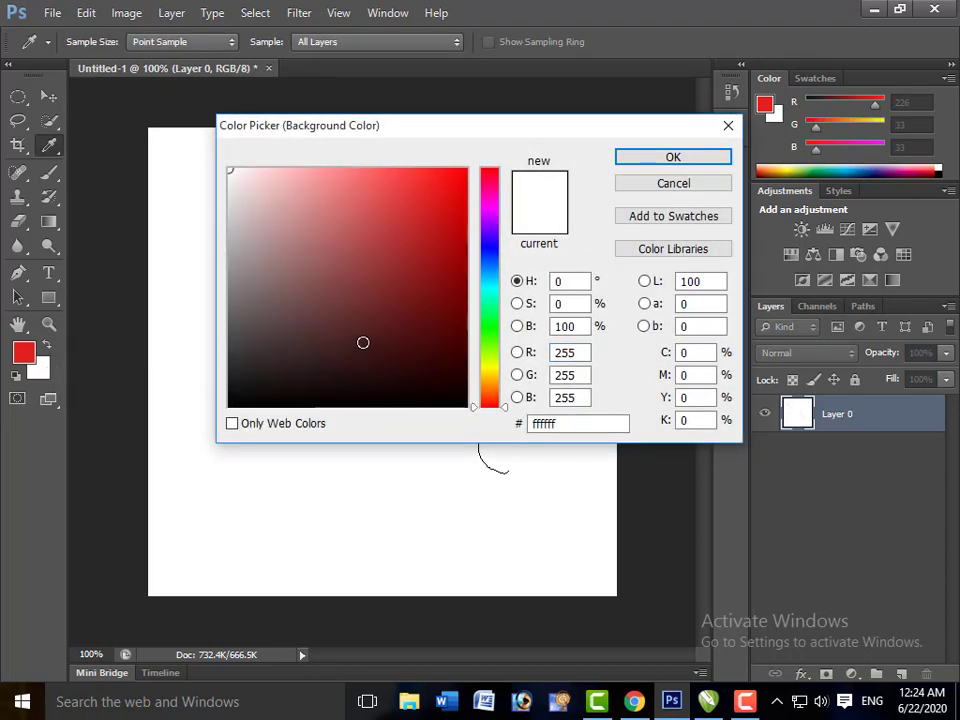
pyautogui.click(745, 705)
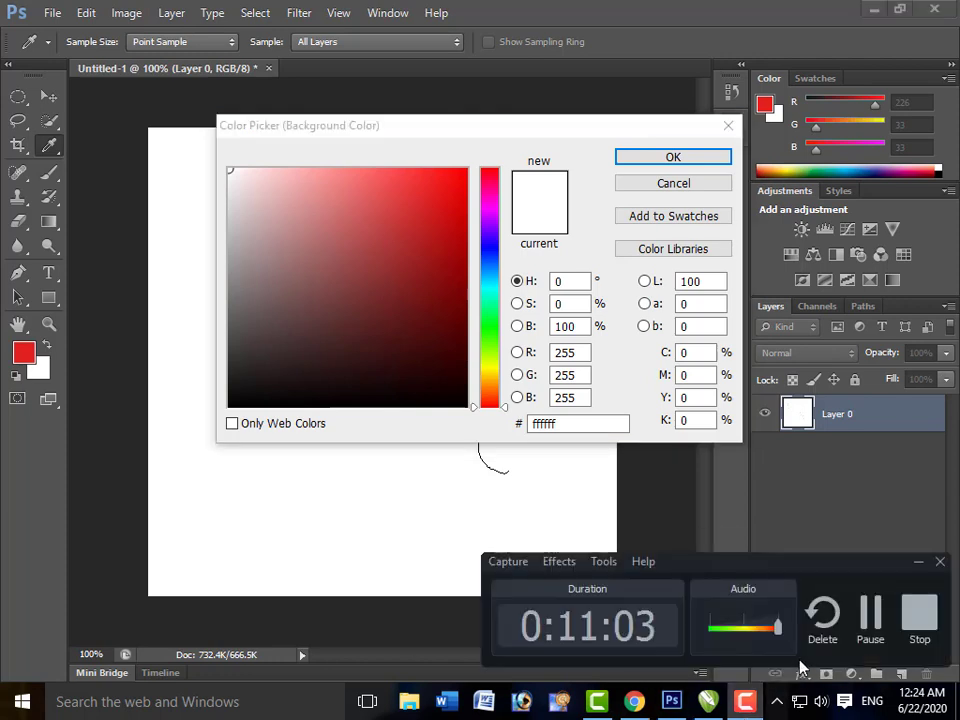
pyautogui.click(869, 622)
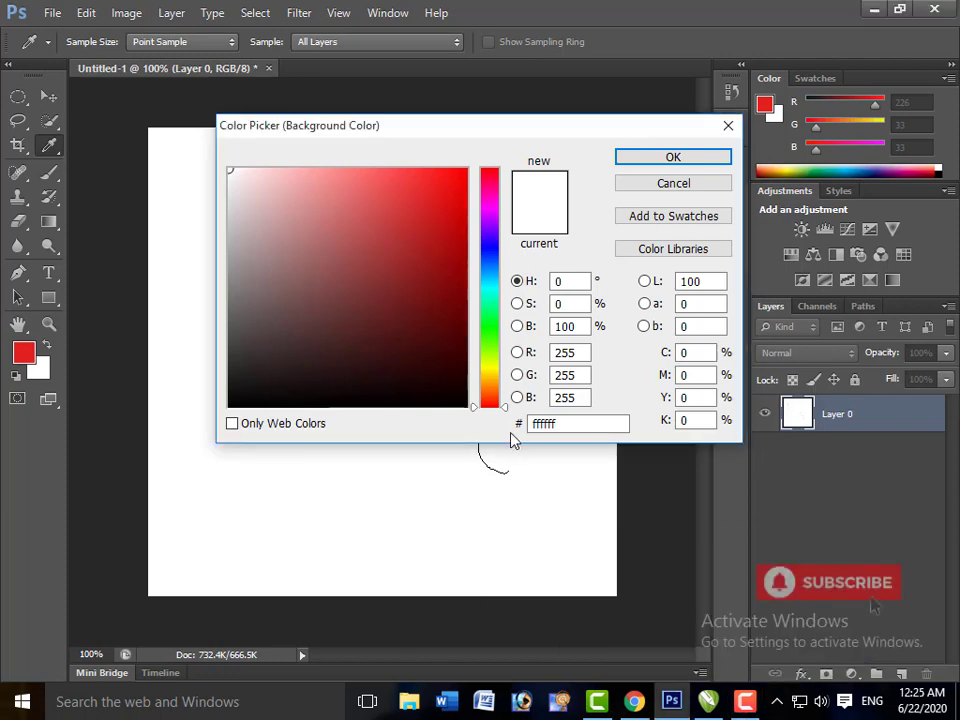
pyautogui.click(440, 188)
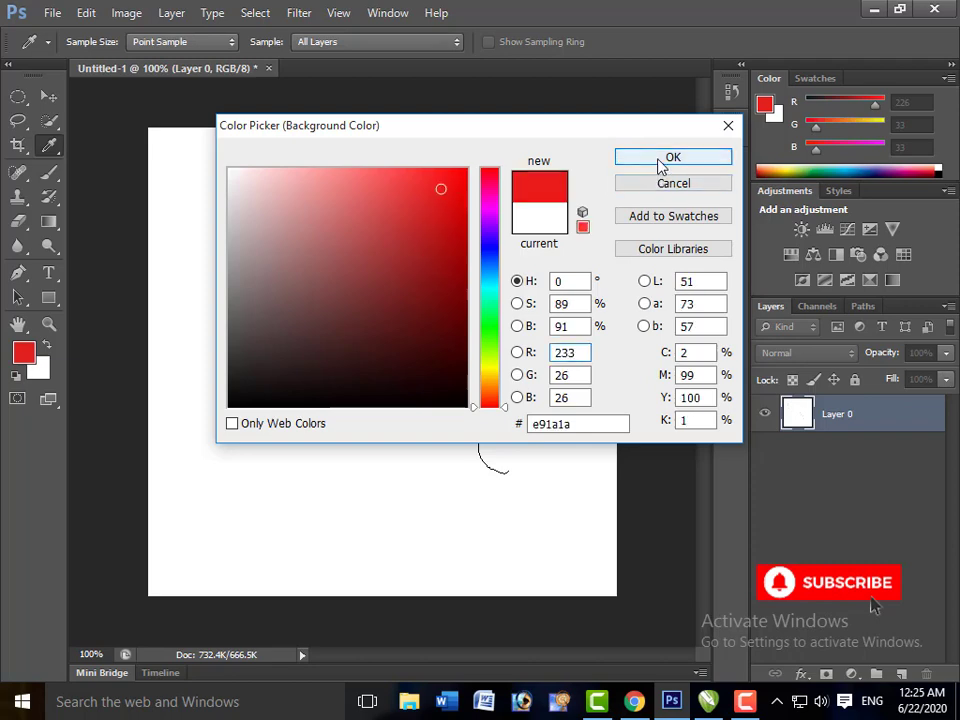
pyautogui.click(662, 165)
pyautogui.press('v')
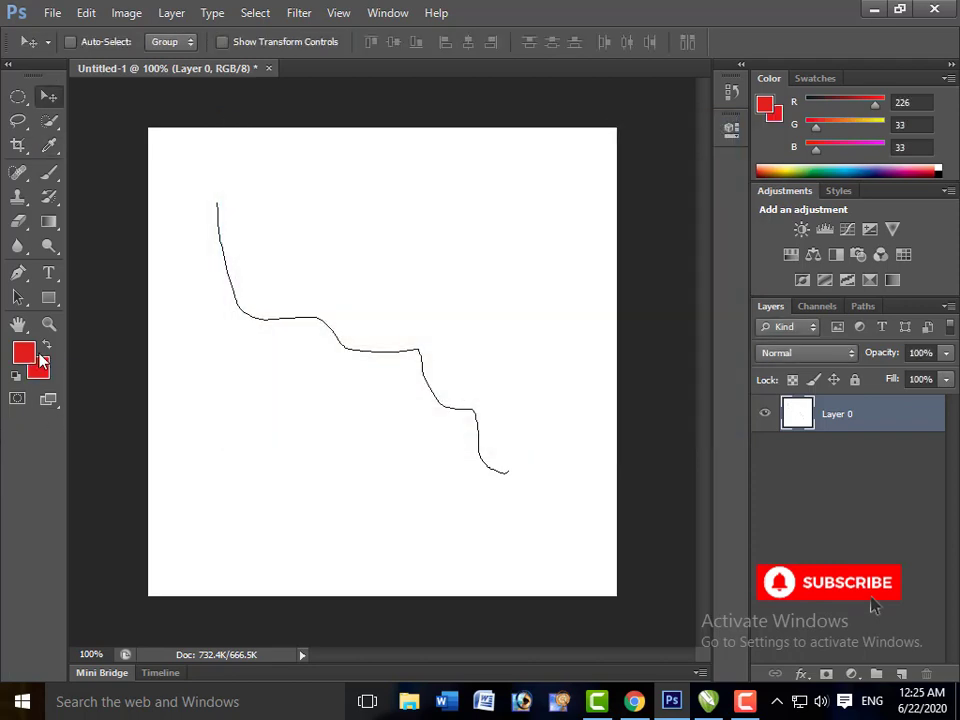
# Set the foreground colour to blue and brush a blue stroke above the black line
pyautogui.click(24, 352)
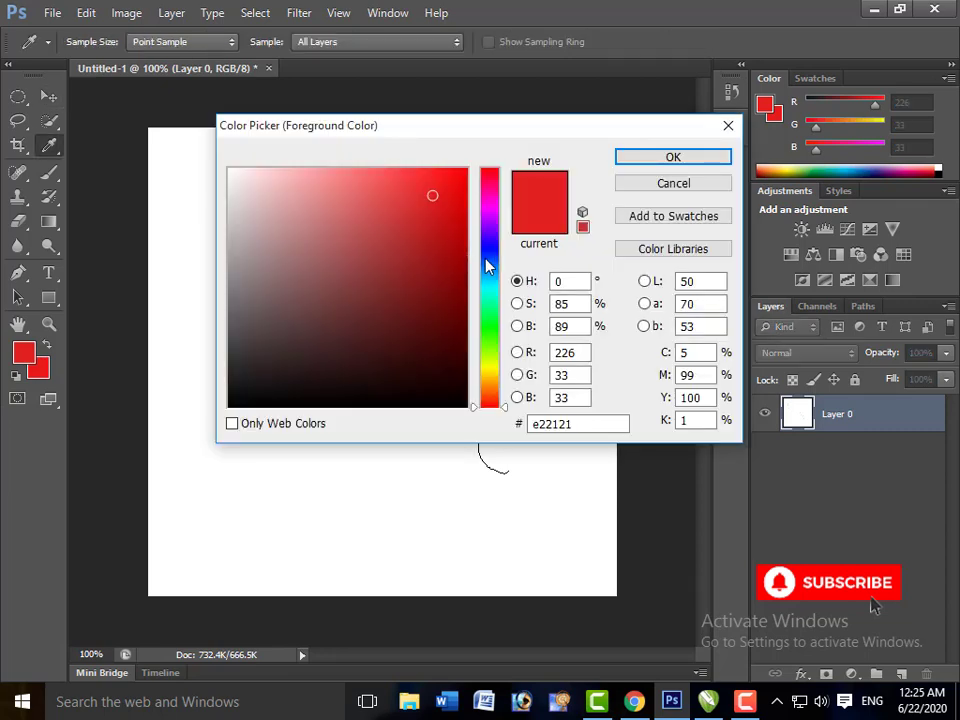
pyautogui.click(666, 157)
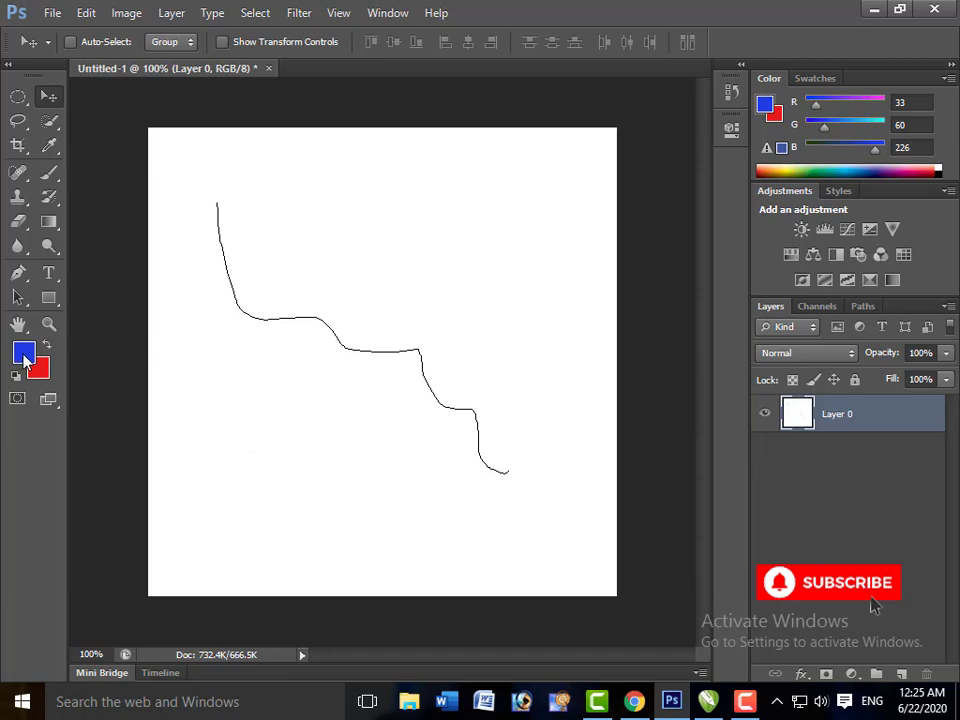
pyautogui.click(49, 172)
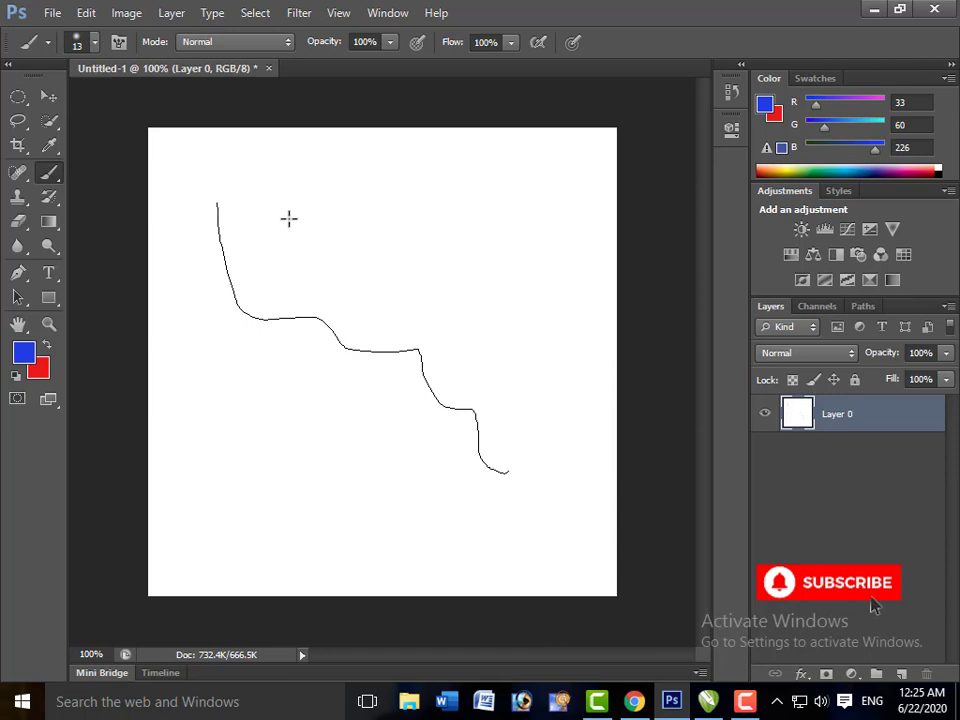
pyautogui.moveTo(287, 218)
pyautogui.mouseDown()
pyautogui.moveTo(354, 277)
pyautogui.moveTo(479, 320)
pyautogui.mouseUp()
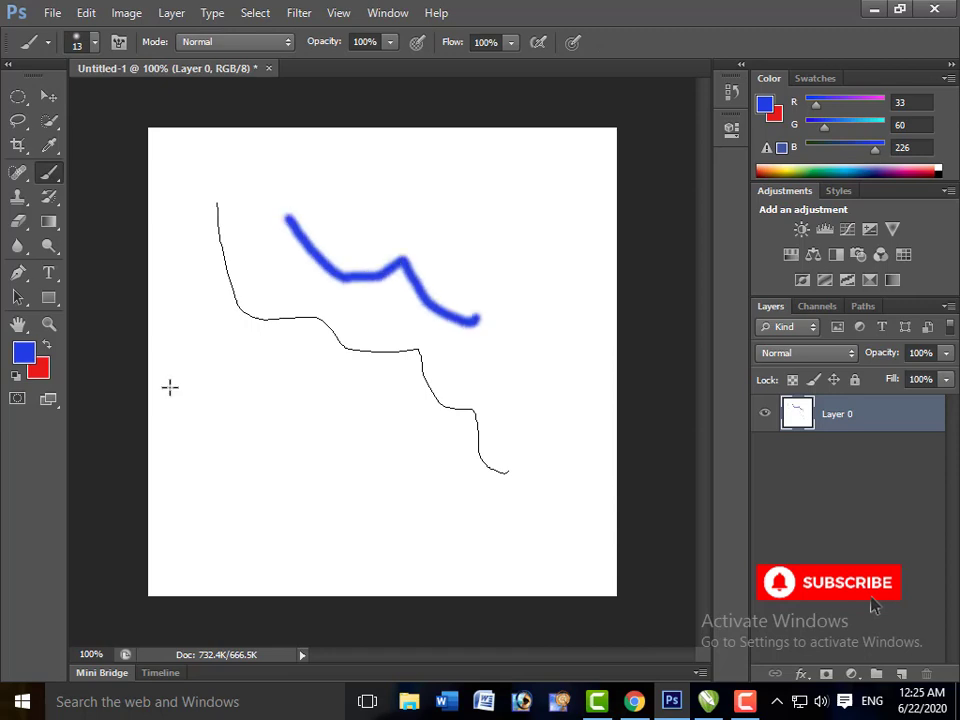
# Swap foreground and background colours and paint a red stroke below the black line
pyautogui.click(46, 345)
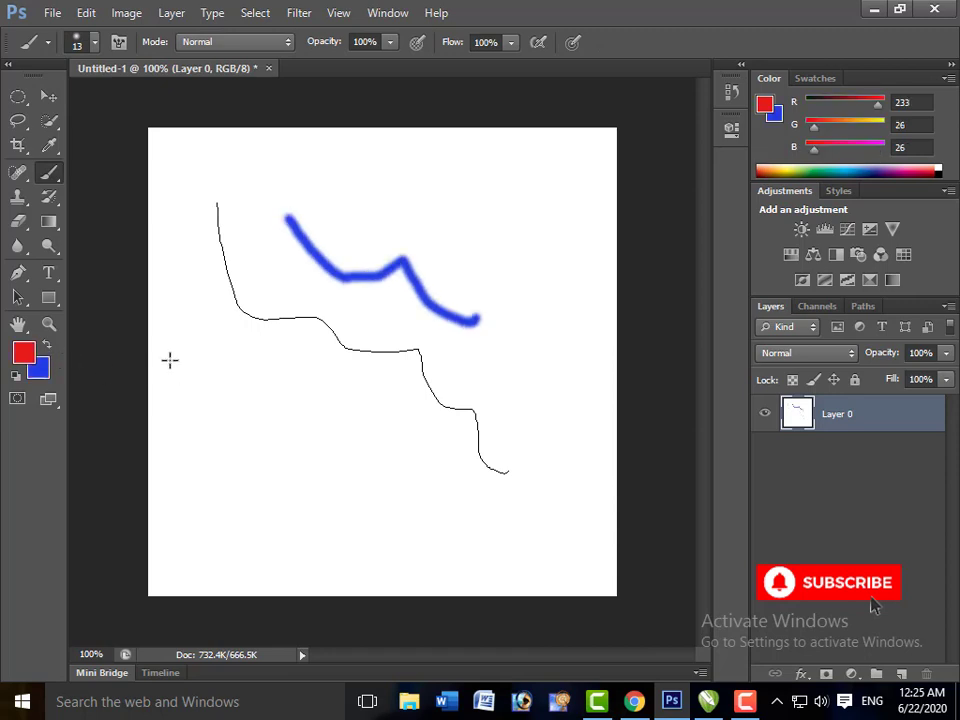
pyautogui.moveTo(218, 340); pyautogui.dragTo(237, 397)
pyautogui.moveTo(371, 493); pyautogui.dragTo(432, 490)
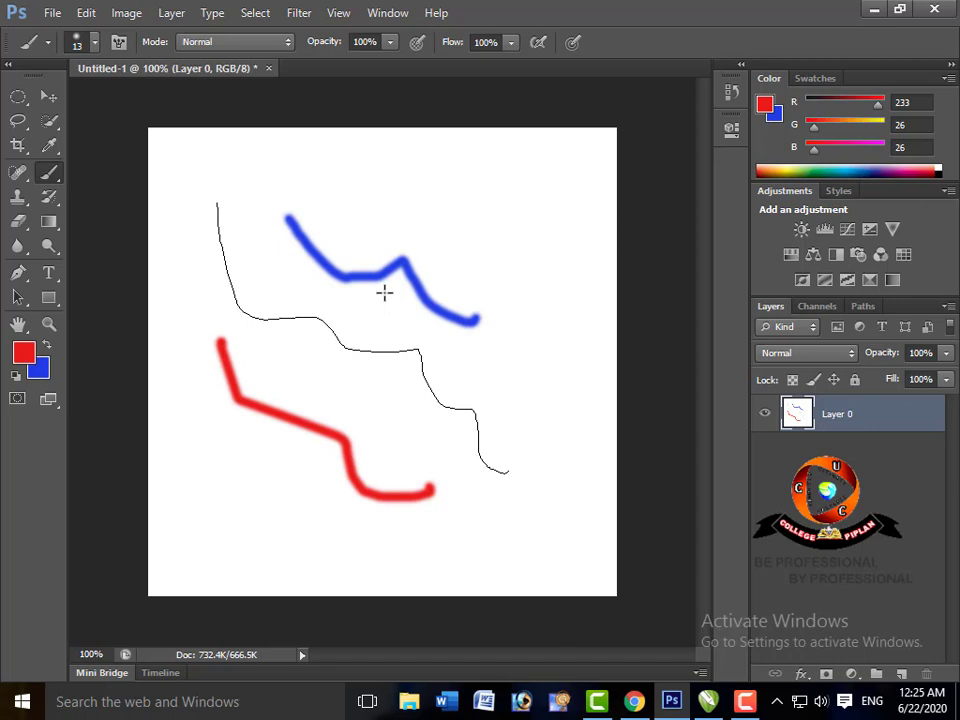
pyautogui.hotkey('ctrl', '+')
pyautogui.hotkey('ctrl', '+')
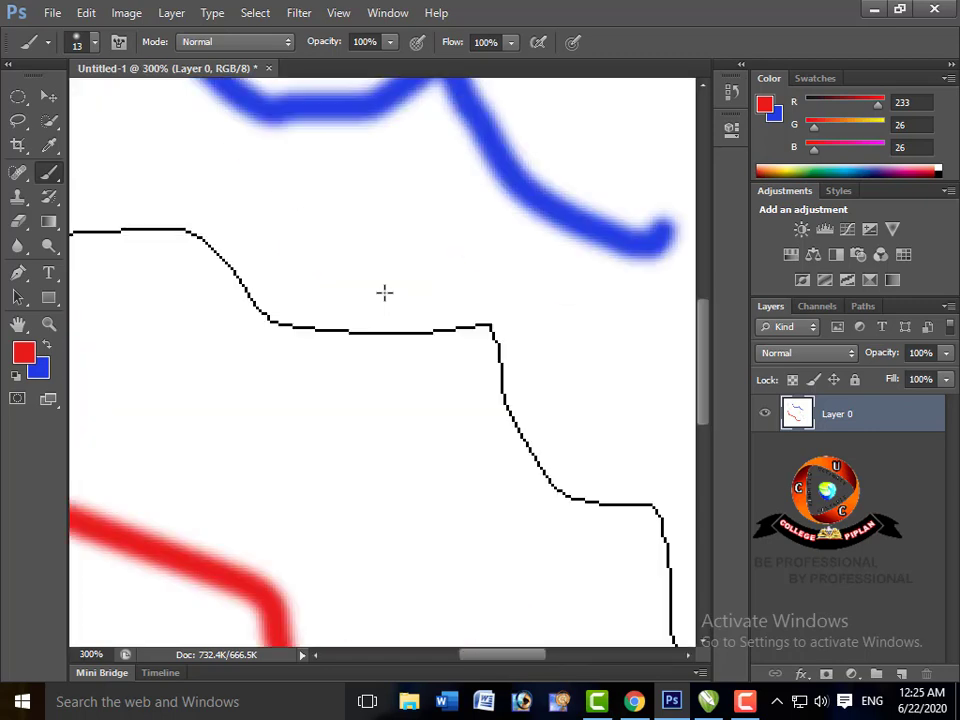
pyautogui.hotkey('ctrl', '+')
pyautogui.hotkey('ctrl', '+')
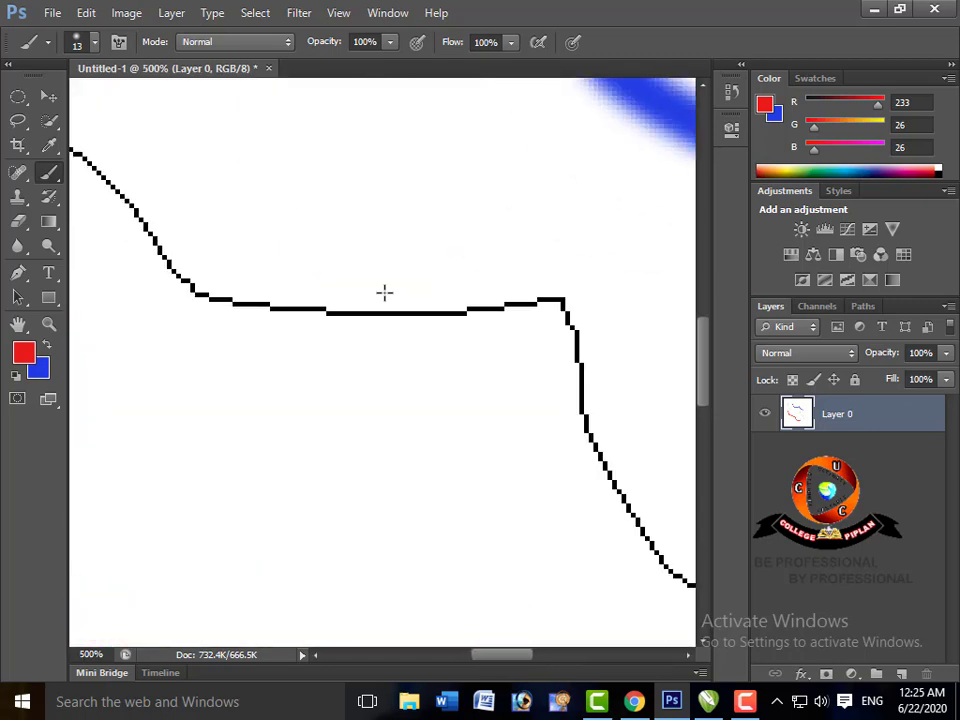
pyautogui.hotkey('ctrl', '-')
pyautogui.hotkey('ctrl', '-')
pyautogui.hotkey('ctrl', '-')
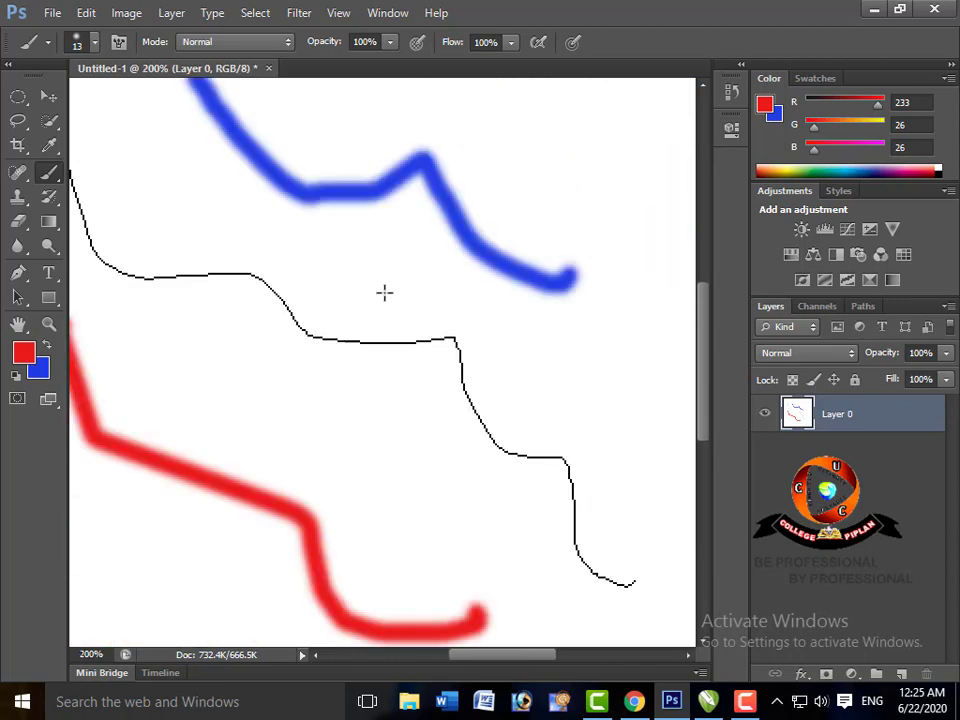
pyautogui.hotkey('ctrl', '-')
pyautogui.hotkey('ctrl', '-')
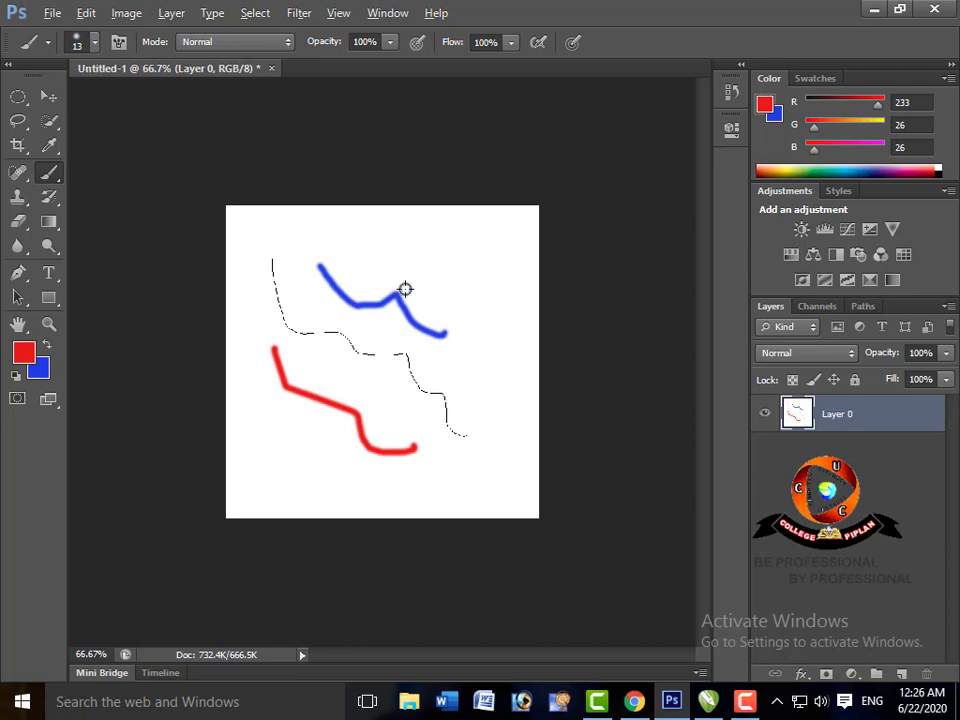
pyautogui.scroll(2, 400, 306)
pyautogui.scroll(1, 405, 310)
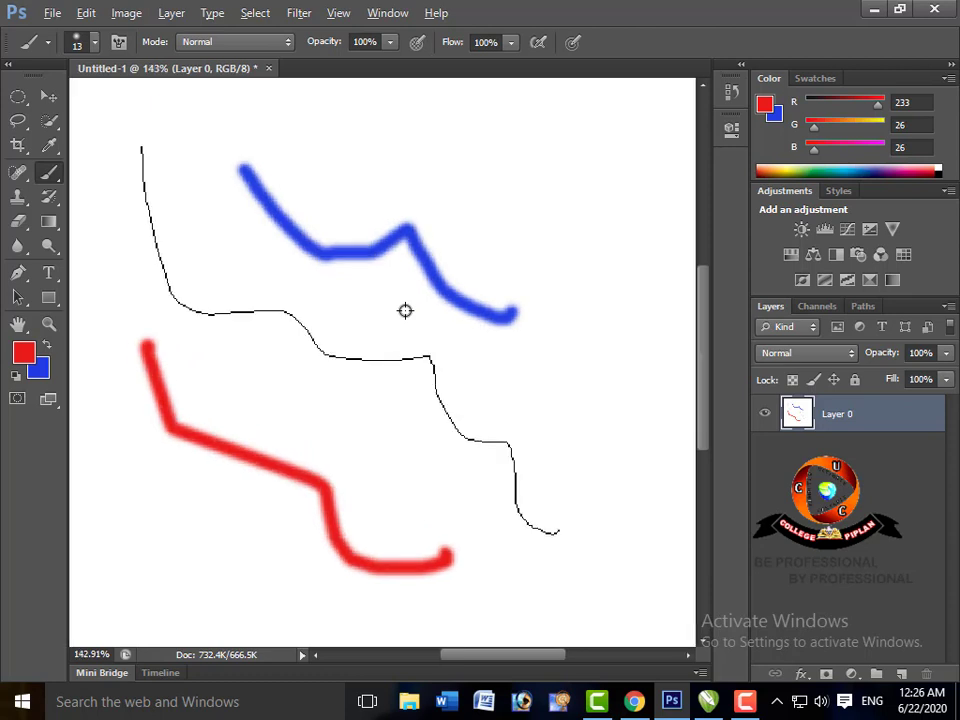
pyautogui.scroll(-1, 405, 310)
pyautogui.scroll(-2, 405, 310)
pyautogui.scroll(-1, 405, 310)
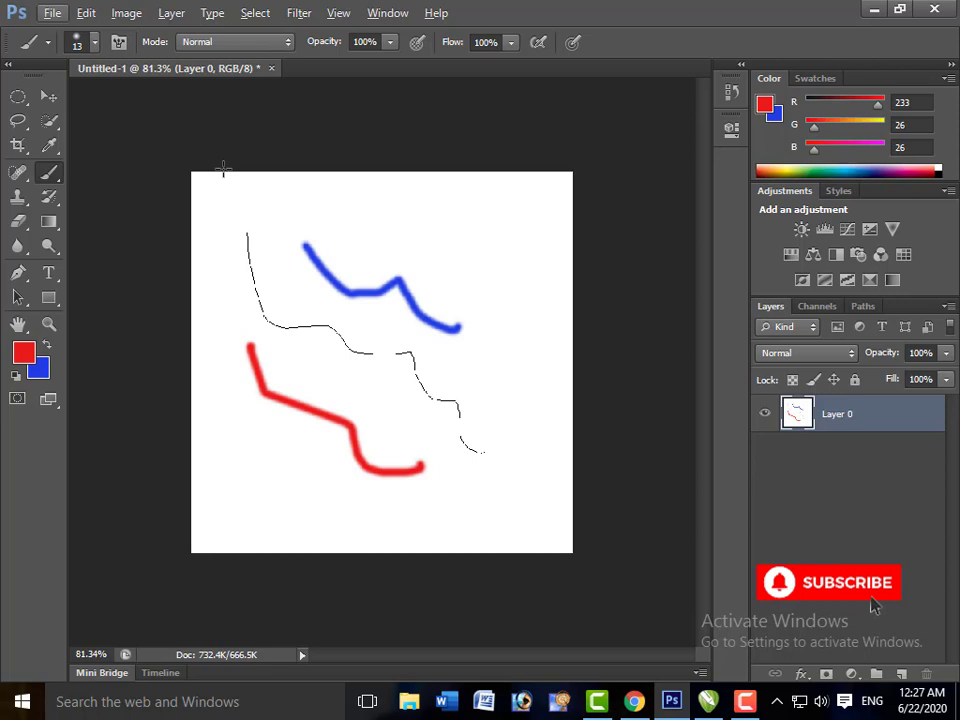
pyautogui.hotkey('ctrl', '1')
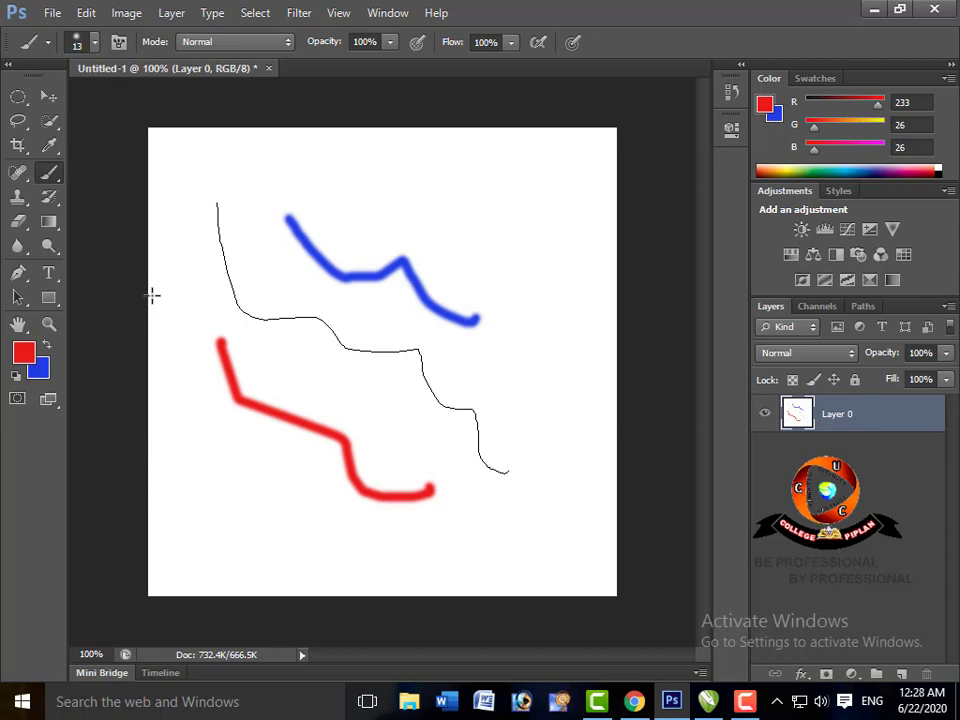
# Add Layers 1 and 2, then merge them down into Layer 0 with Ctrl+E
pyautogui.hotkey('ctrl', 'shift', 'n')
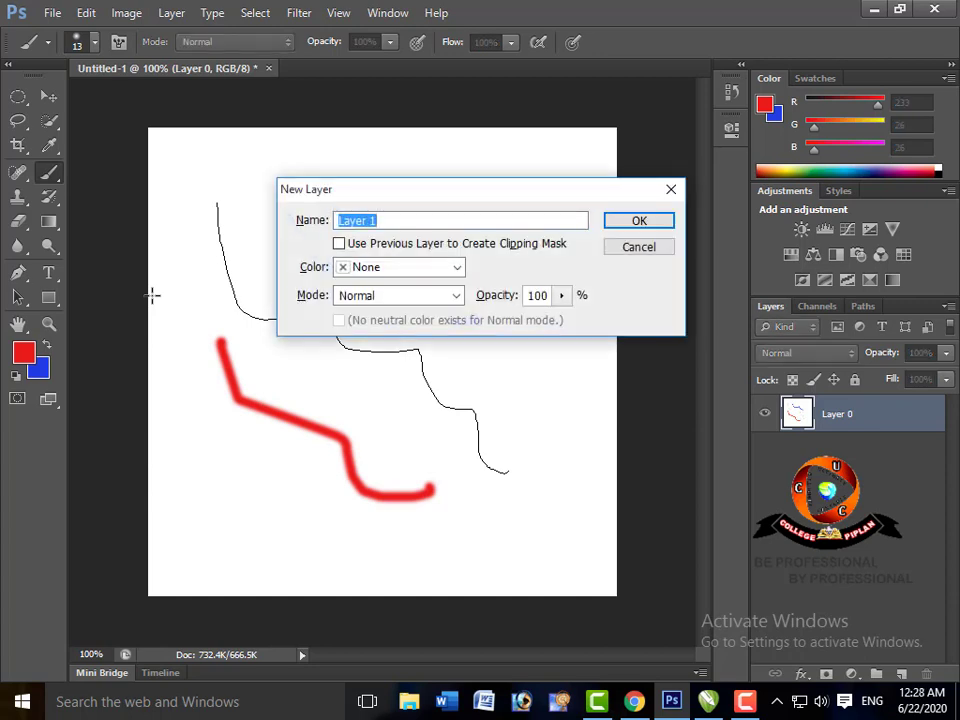
pyautogui.press('Return')
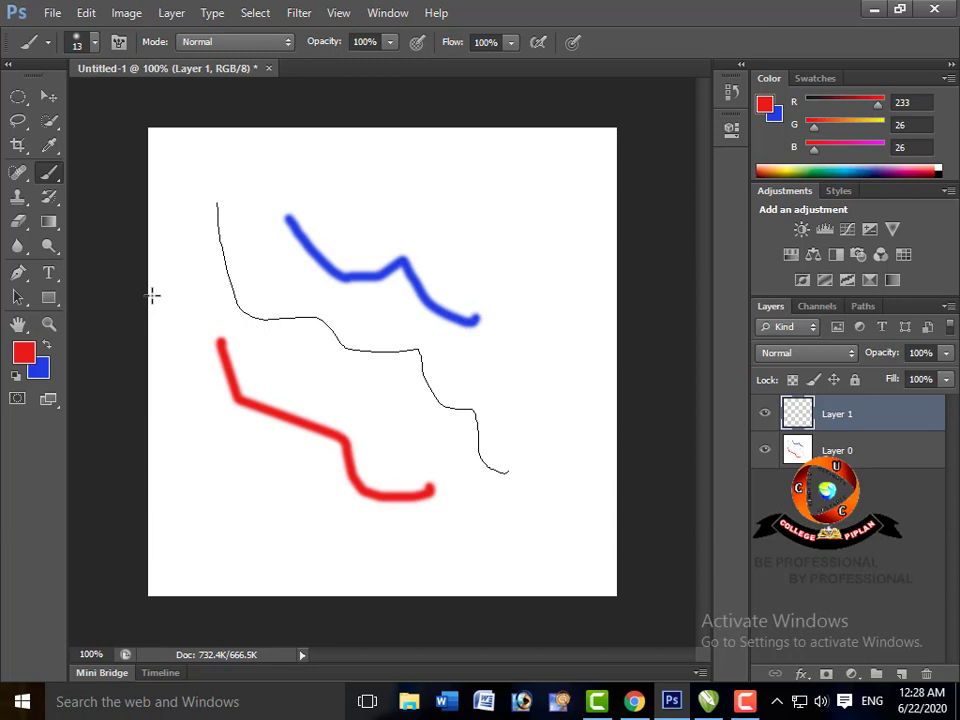
pyautogui.hotkey('ctrl', 'shift', 'n')
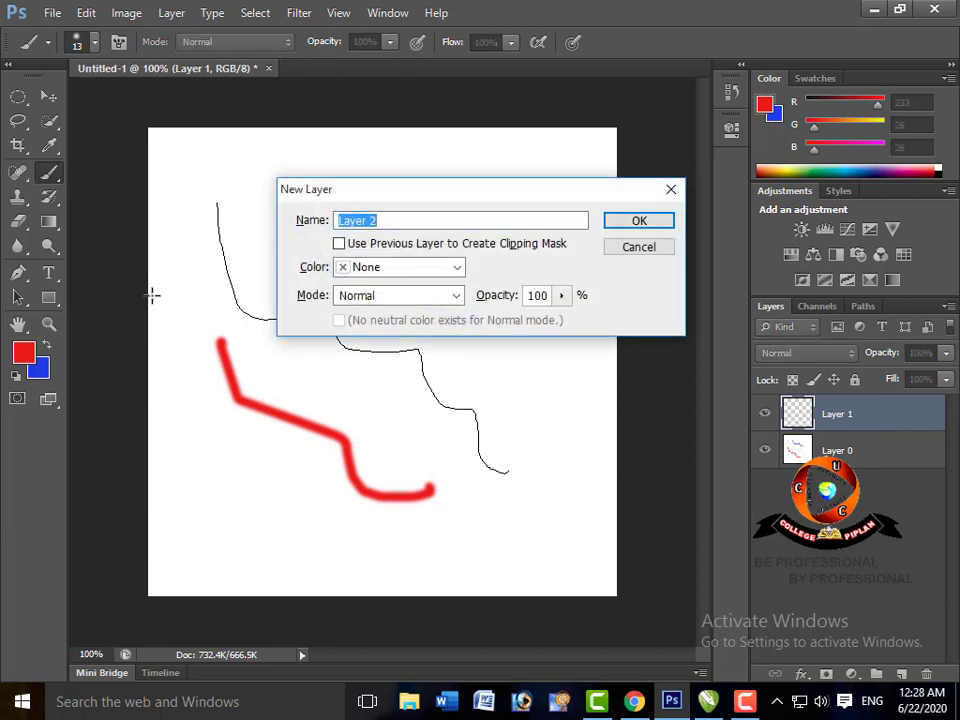
pyautogui.press('Return')
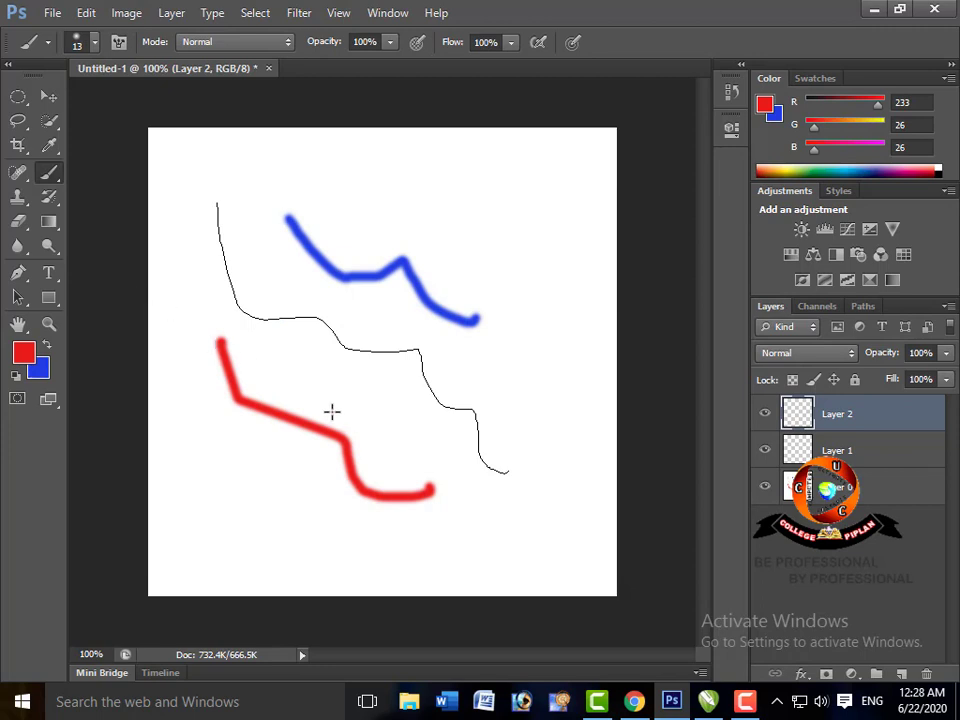
pyautogui.hotkey('ctrl', 'e')
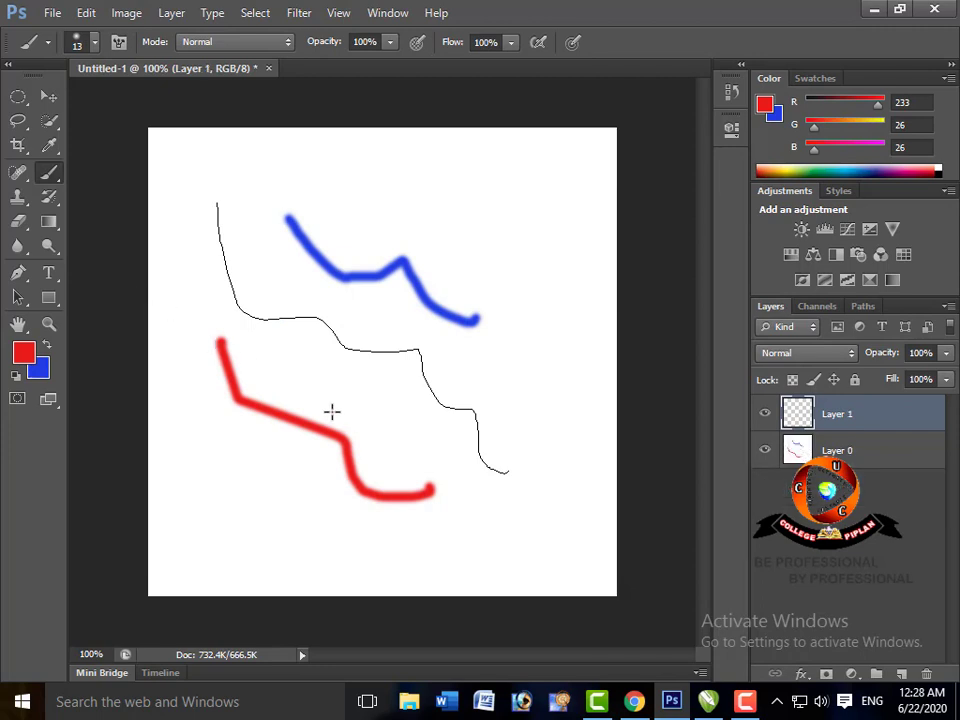
pyautogui.hotkey('ctrl', 'e')
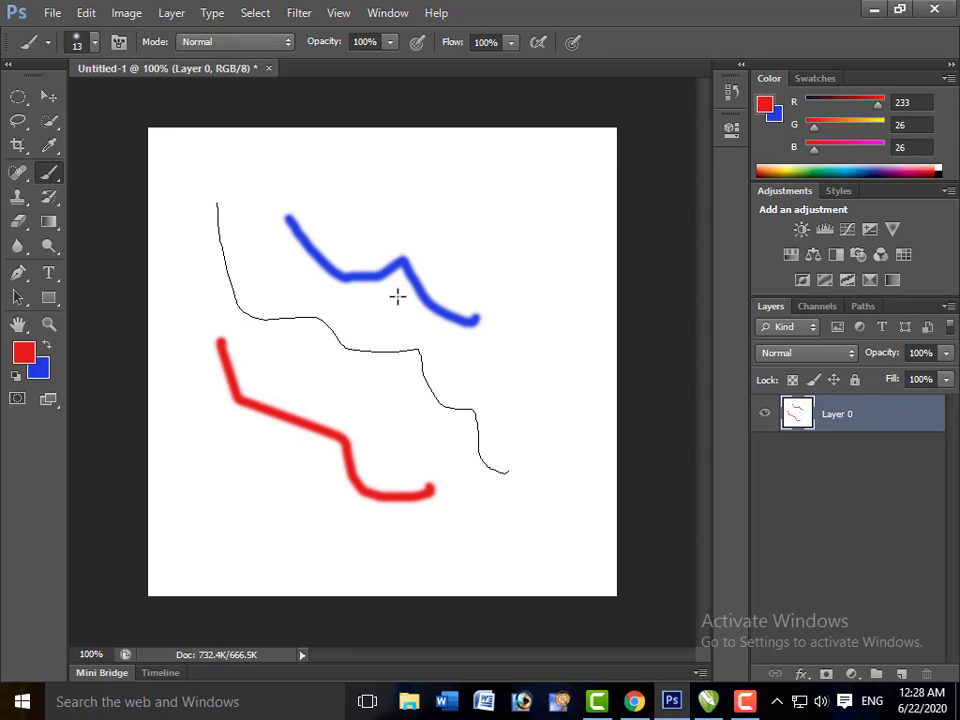
# Create a new empty layer, undo it, and create another above Layer 0
pyautogui.hotkey('ctrl', 'shift', 'alt', 'n')
pyautogui.hotkey('ctrl', 'z')
pyautogui.hotkey('ctrl', 'shift', 'alt', 'n')
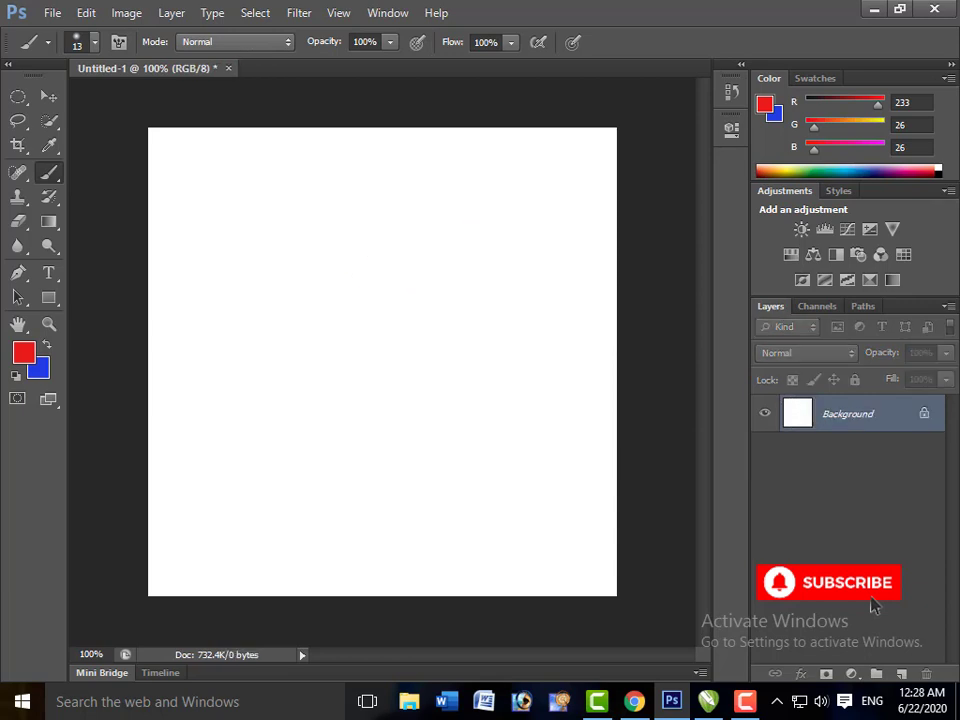
# Convert the locked Background into Layer 0 and fill the whole canvas with red
pyautogui.doubleClick(820, 413)
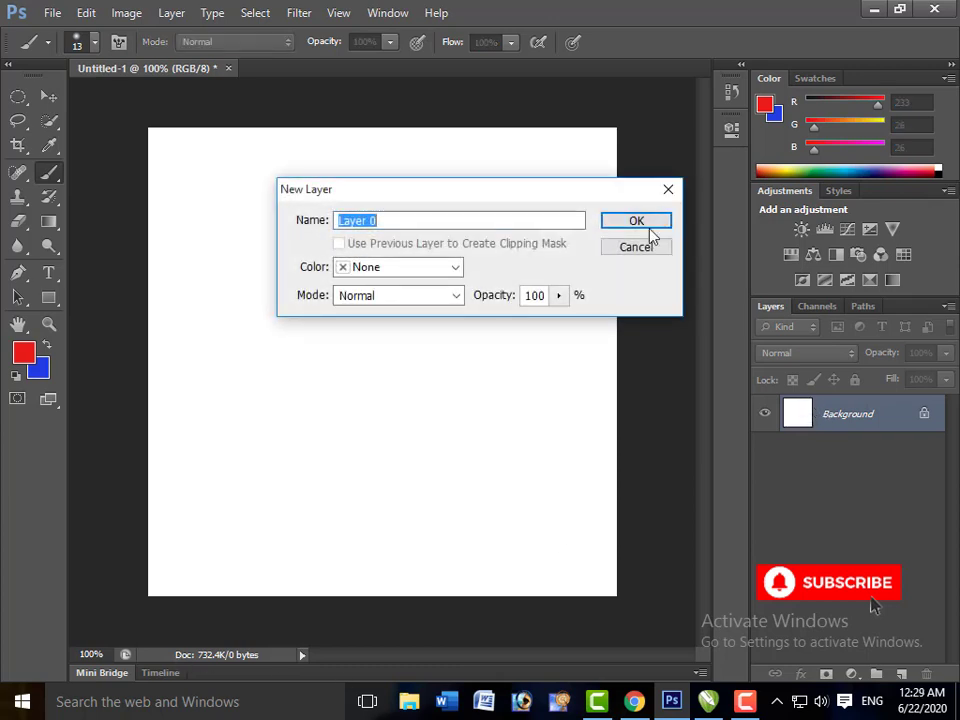
pyautogui.click(639, 223)
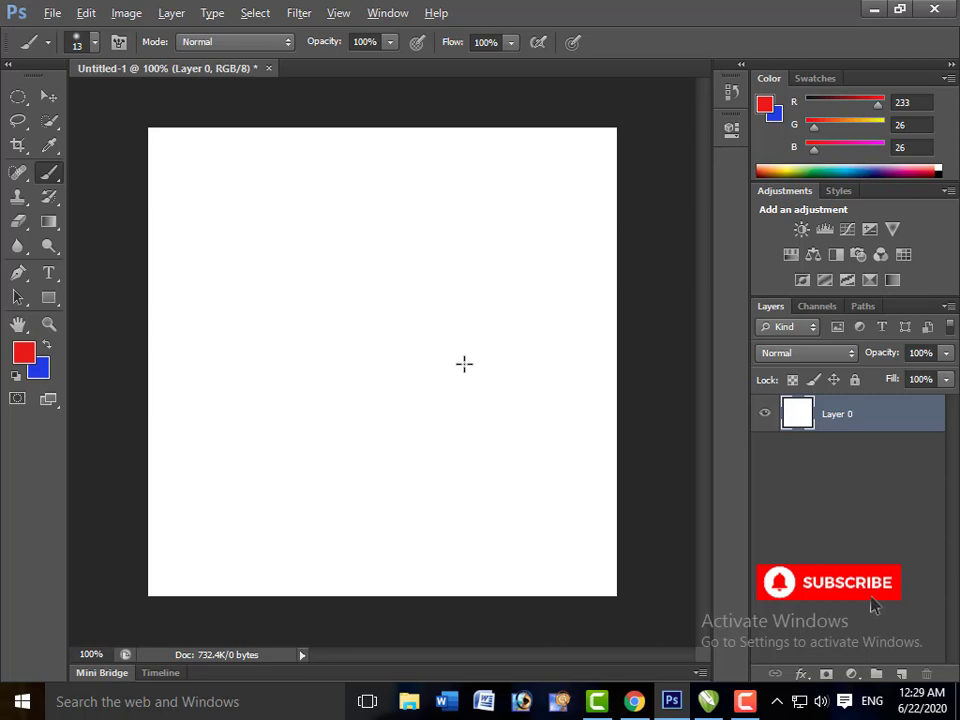
pyautogui.hotkey('alt', 'BackSpace')
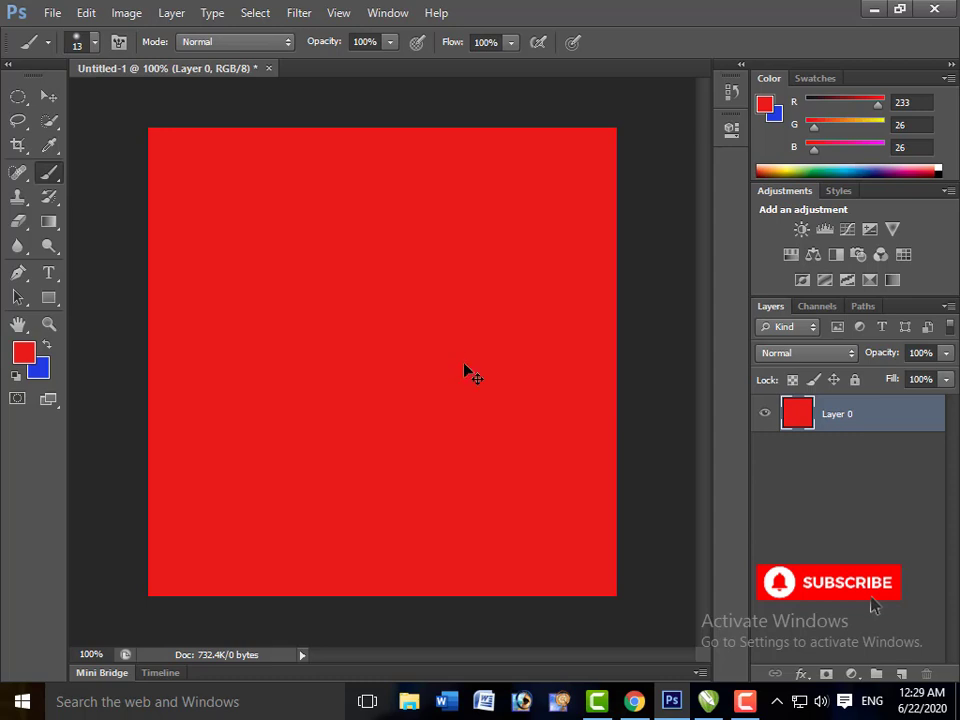
# Undo the red fill, then twice fill the canvas with blue and undo it
pyautogui.hotkey('ctrl', 'z')
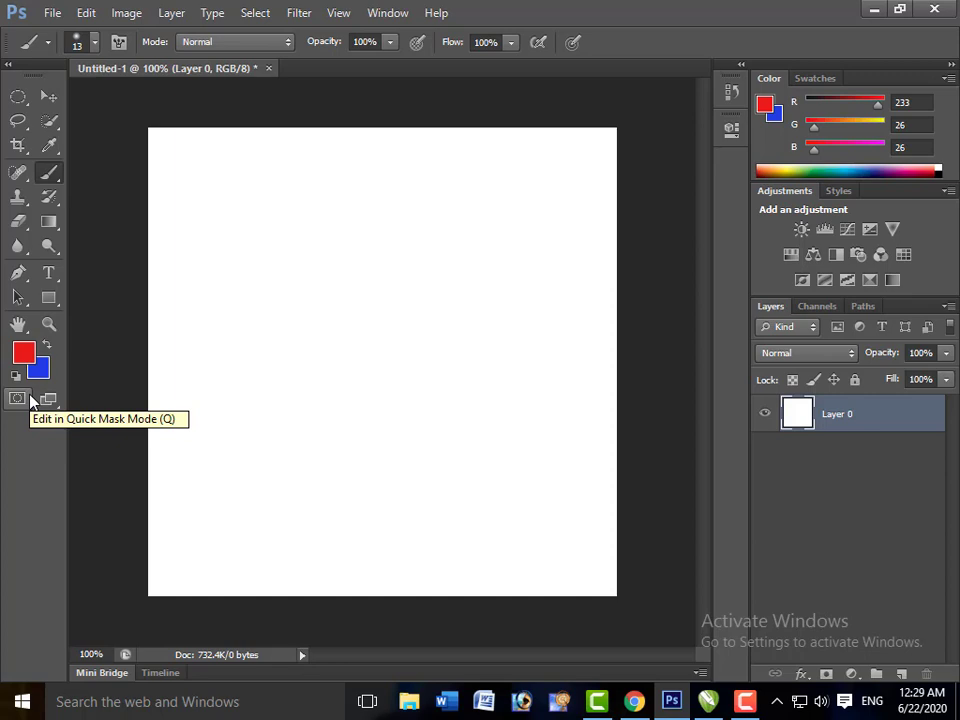
pyautogui.hotkey('ctrl', 'BackSpace')
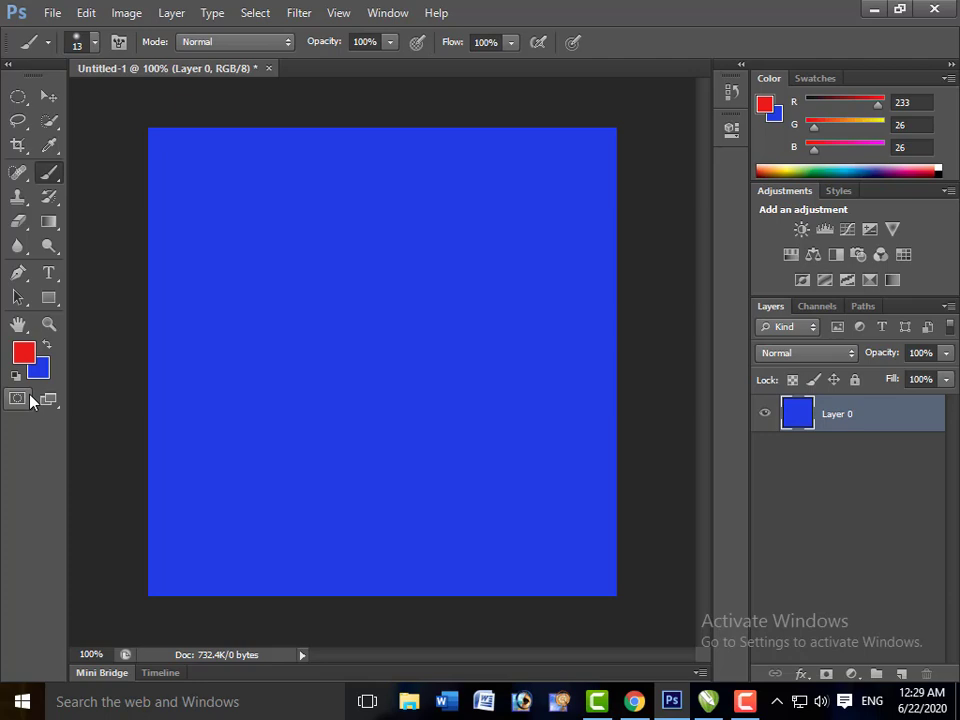
pyautogui.hotkey('ctrl', 'z')
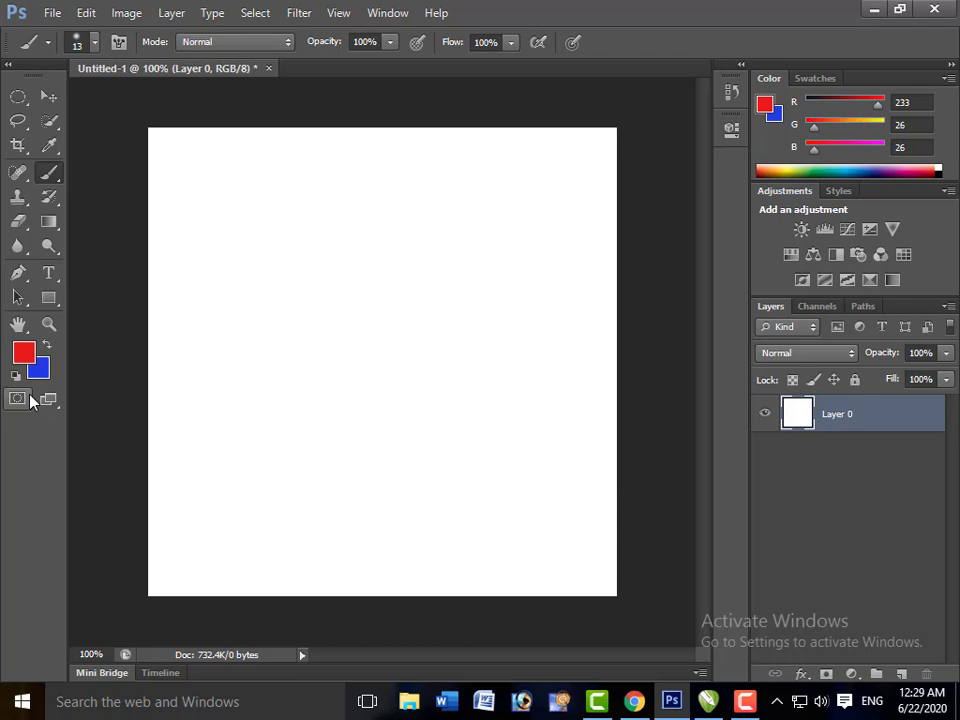
pyautogui.hotkey('ctrl', 'BackSpace')
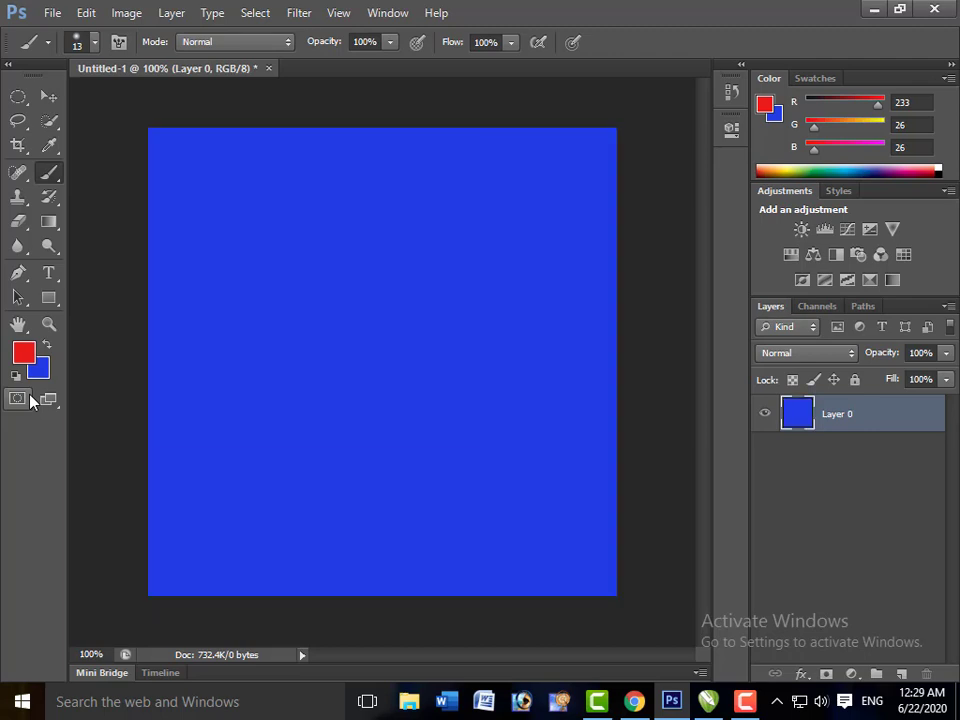
pyautogui.hotkey('ctrl', 'z')
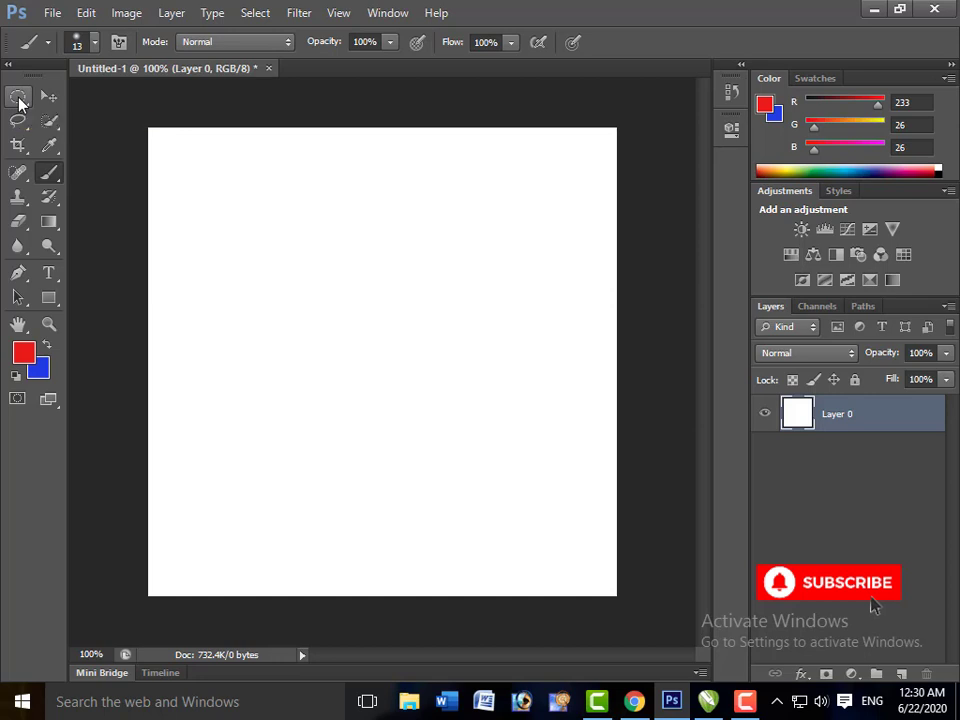
# Choose the Rectangular Marquee and try a fixed 200×100 px selection on the canvas
pyautogui.click(20, 103)
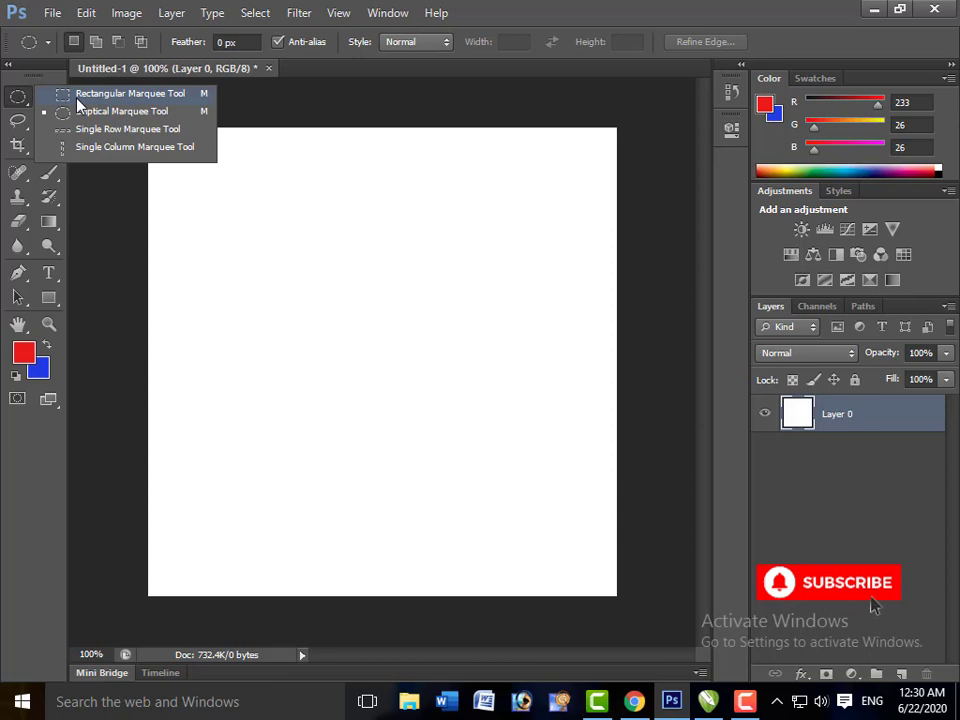
pyautogui.click(78, 96)
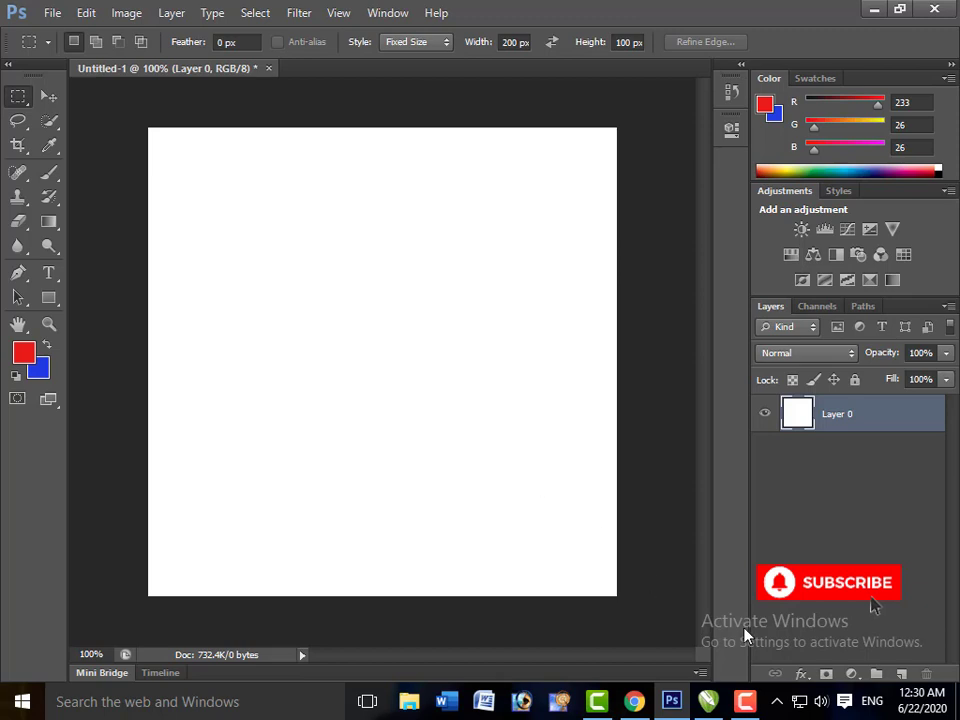
pyautogui.click(744, 702)
pyautogui.moveTo(333, 333); pyautogui.dragTo(326, 298)
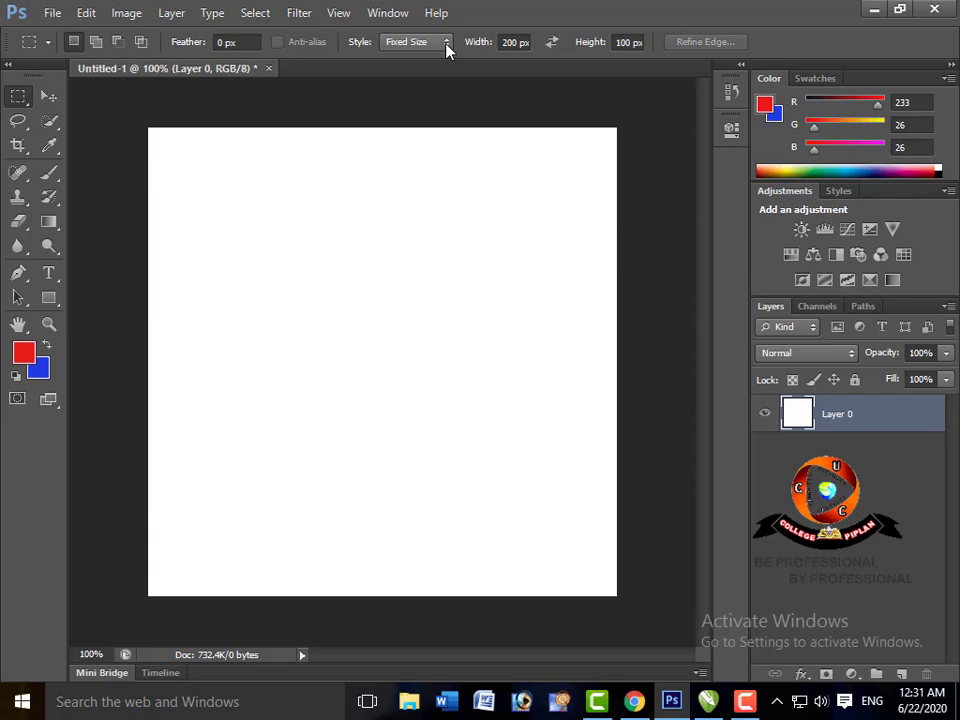
# Change the marquee Style from Fixed Size to Normal in the options bar
pyautogui.click(444, 47)
pyautogui.press('Up')
pyautogui.press('Up')
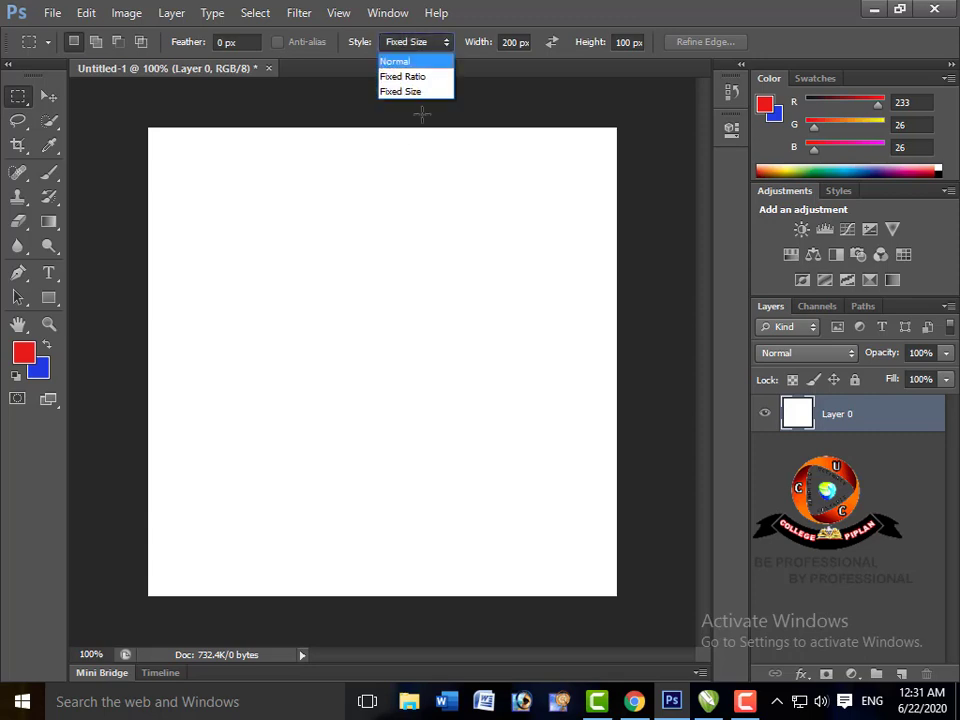
pyautogui.press('Return')
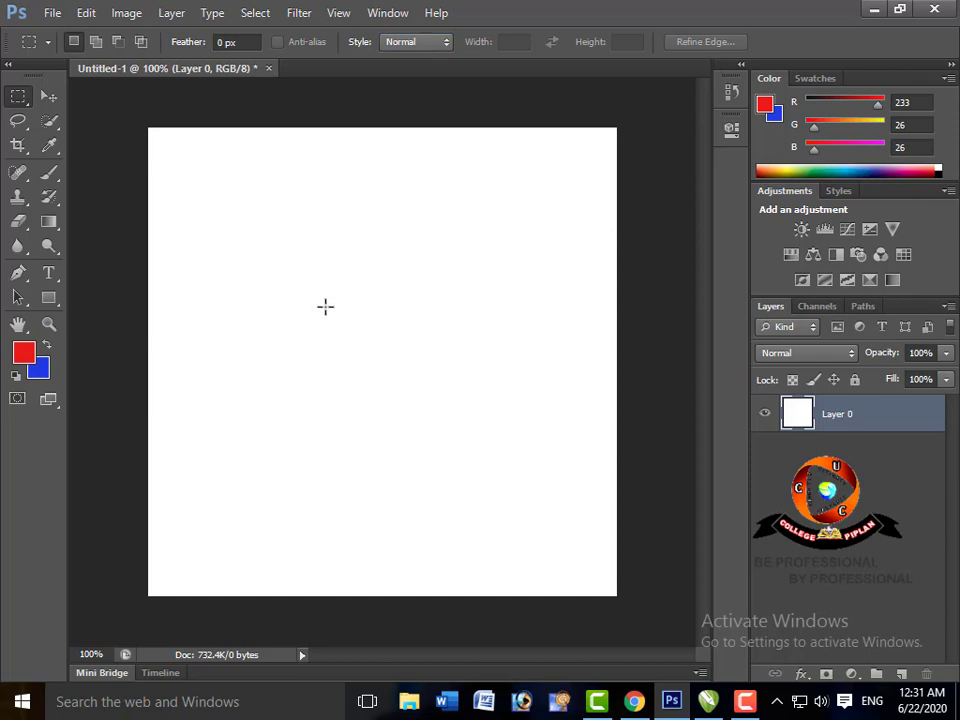
# Select a rectangle in the canvas's upper middle, fill it red, then undo the fill
pyautogui.moveTo(232, 211); pyautogui.dragTo(481, 398)
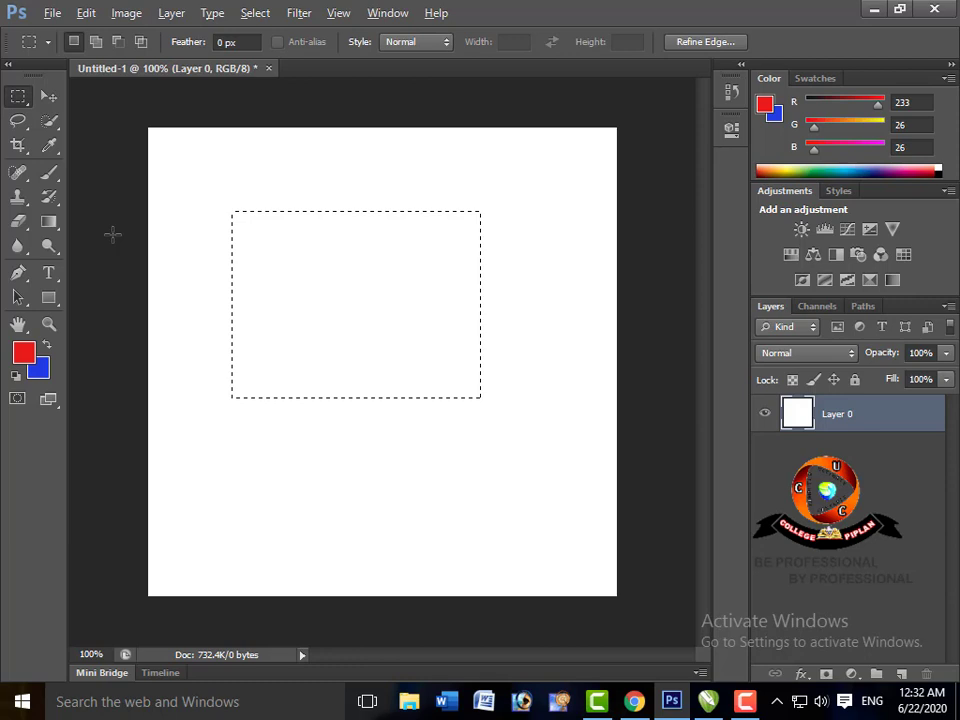
pyautogui.hotkey('alt', 'BackSpace')
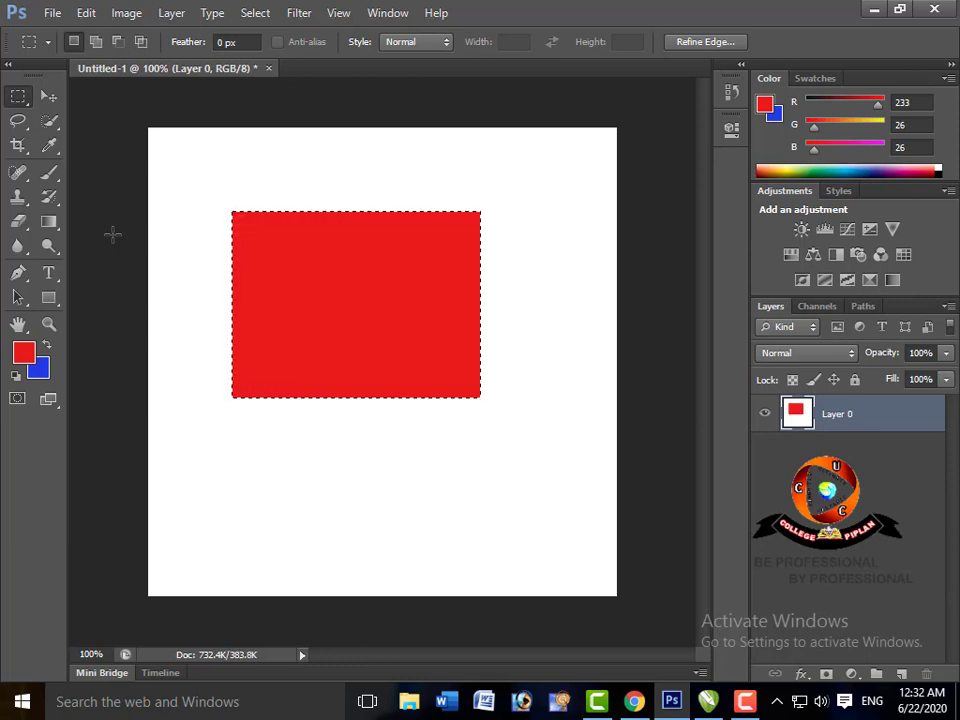
pyautogui.hotkey('ctrl', 'z')
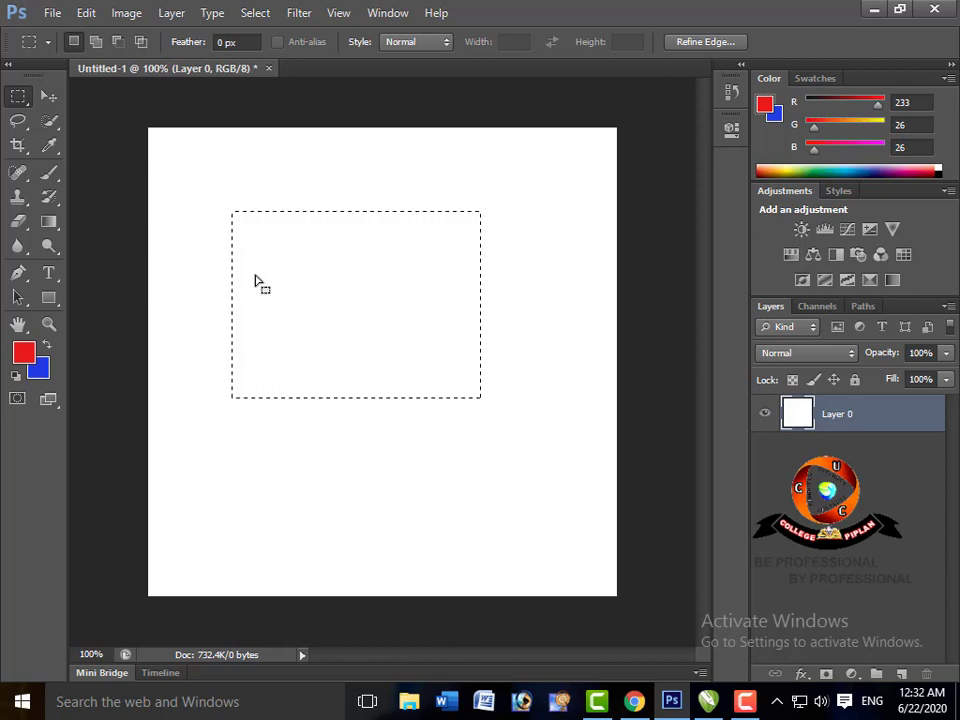
pyautogui.click(47, 174)
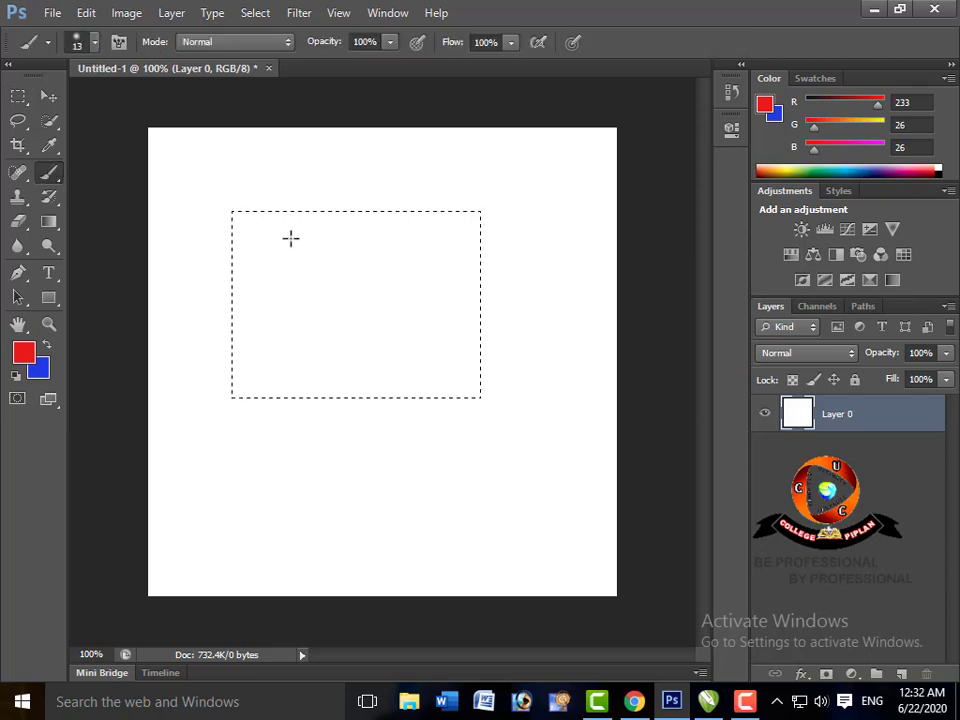
pyautogui.moveTo(291, 232)
pyautogui.mouseDown()
pyautogui.moveTo(343, 309)
pyautogui.moveTo(316, 257)
pyautogui.moveTo(372, 212)
pyautogui.moveTo(474, 213)
pyautogui.moveTo(482, 264)
pyautogui.mouseUp()
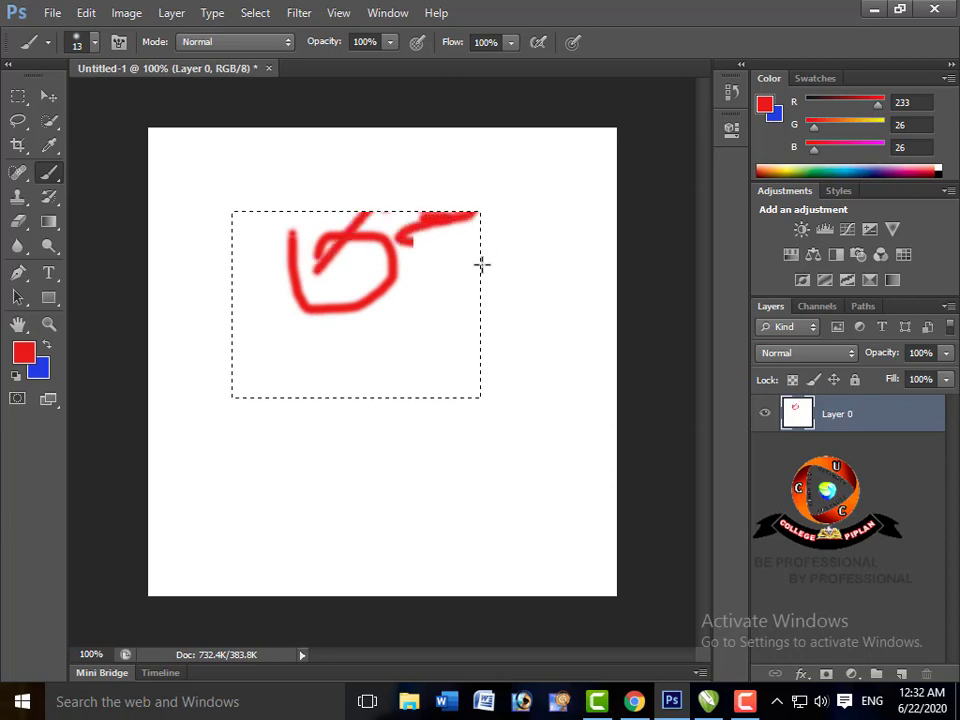
pyautogui.moveTo(400, 240); pyautogui.dragTo(482, 240)
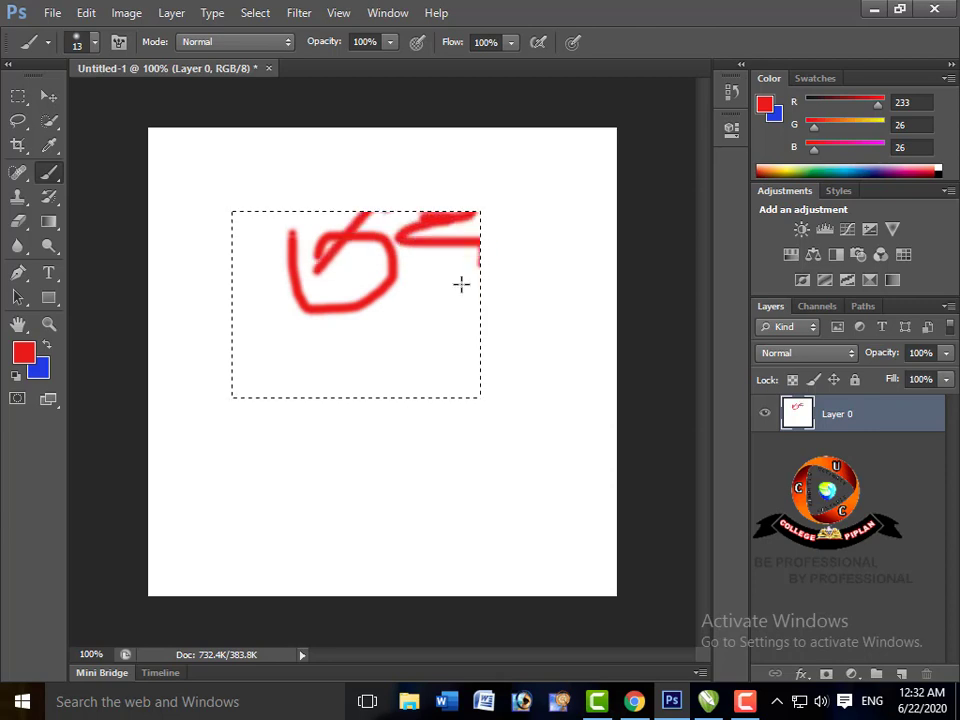
pyautogui.hotkey('ctrl', 'alt', 'z')
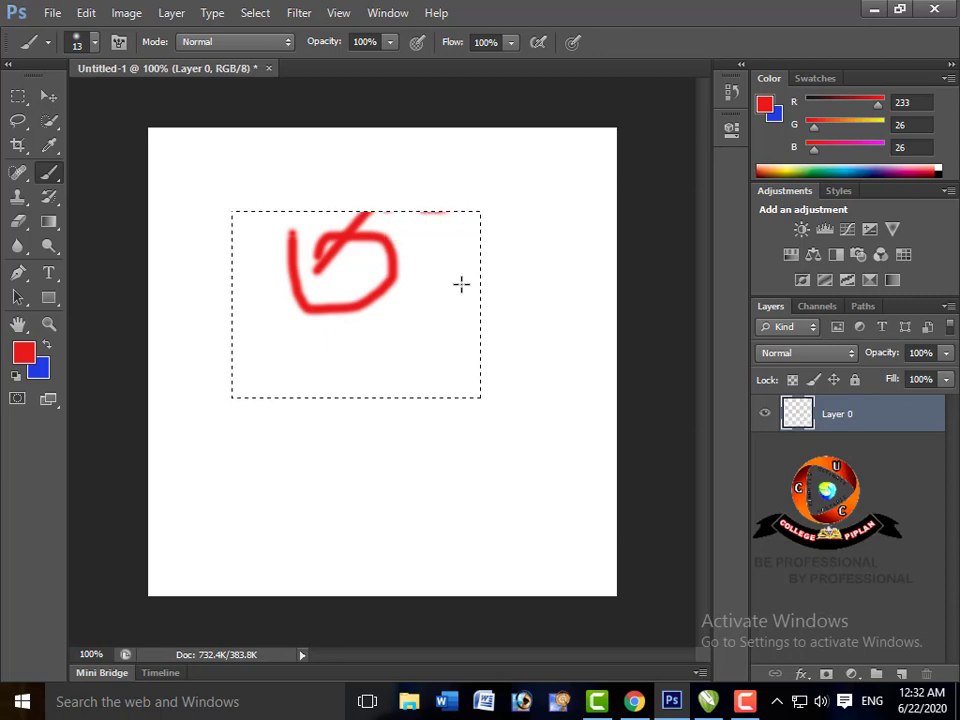
pyautogui.hotkey('ctrl', 'alt', 'z')
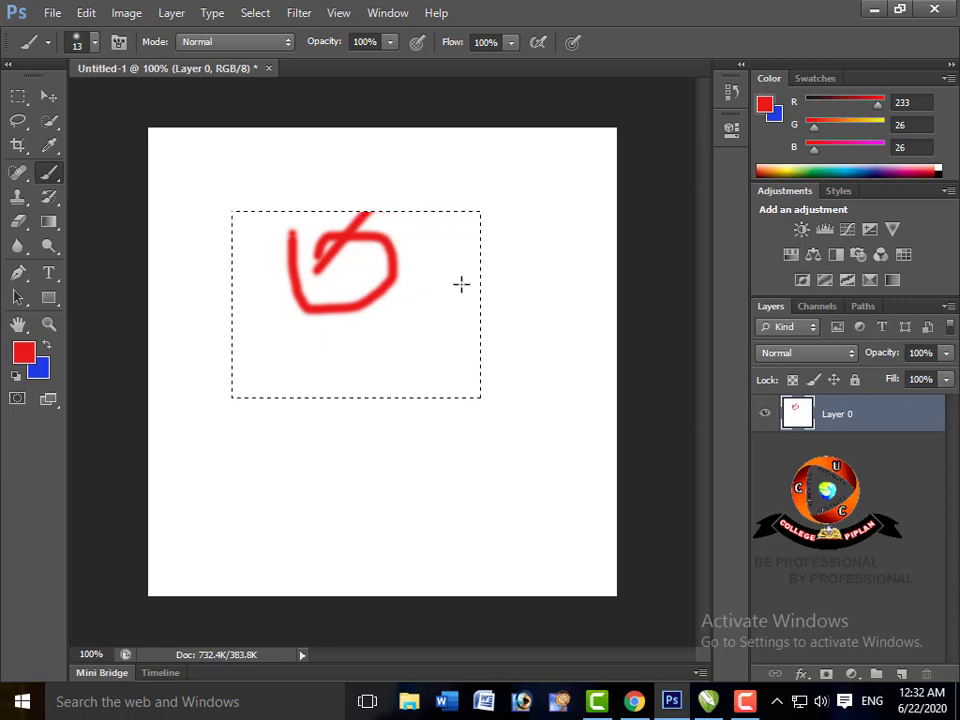
pyautogui.hotkey('ctrl', 'alt', 'z')
pyautogui.hotkey('ctrl', 'alt', 'z')
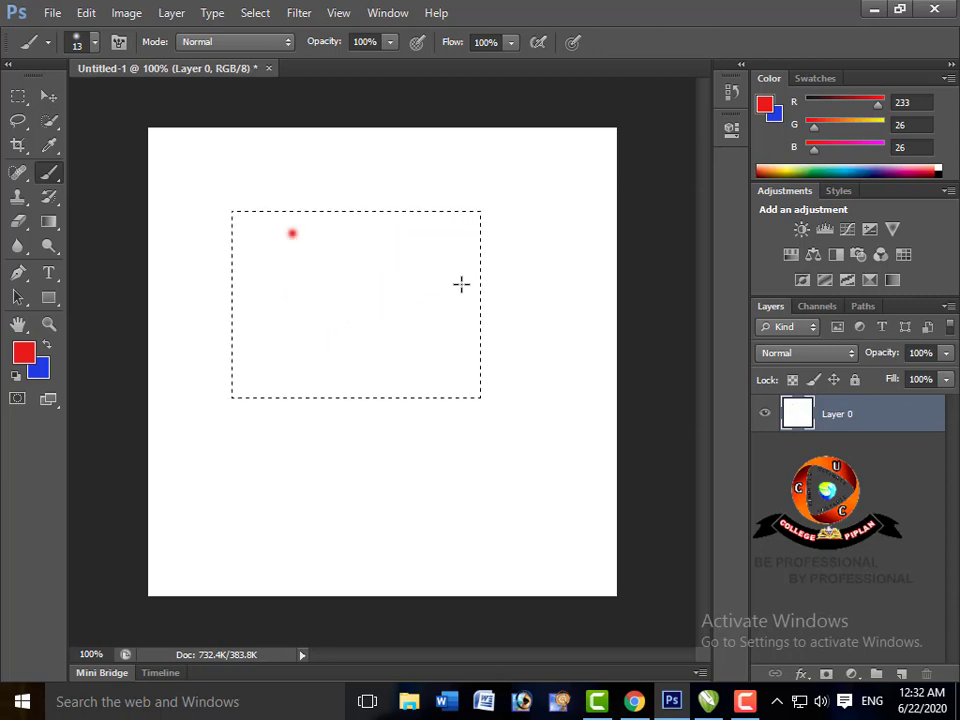
pyautogui.hotkey('ctrl', 'alt', 'z')
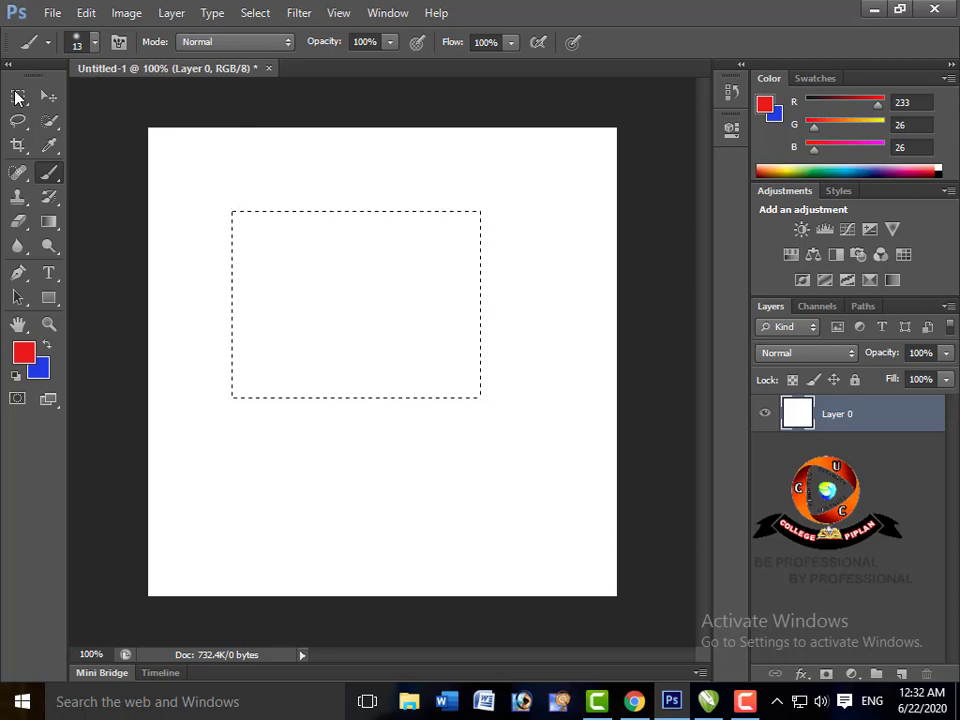
# With the Rectangular Marquee in Add mode, add three rectangular tabs above and below the selection
pyautogui.click(18, 96)
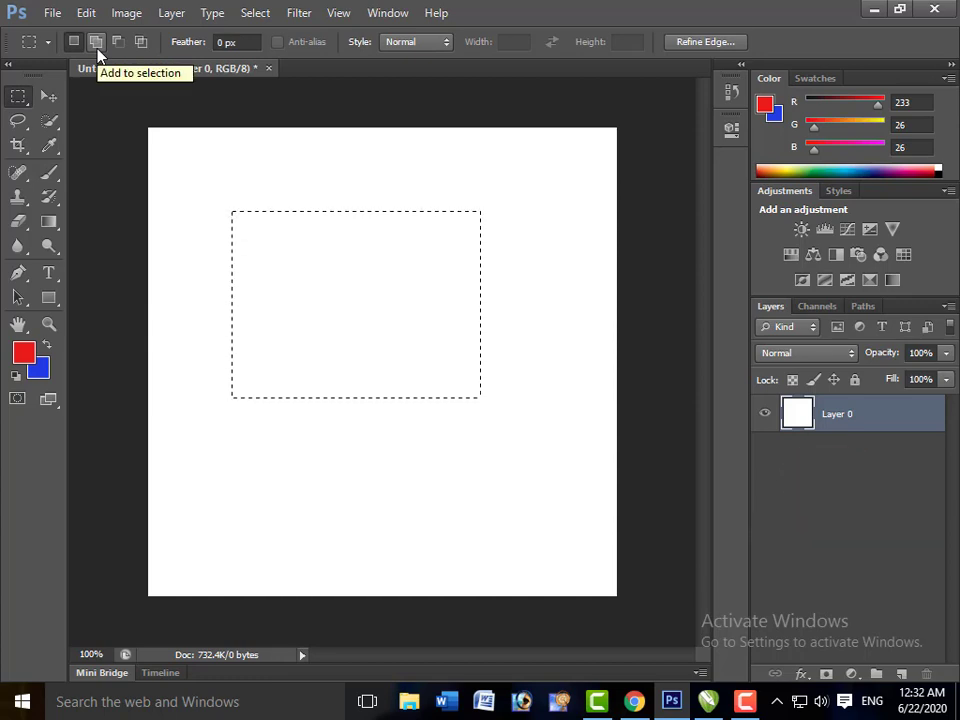
pyautogui.click(97, 50)
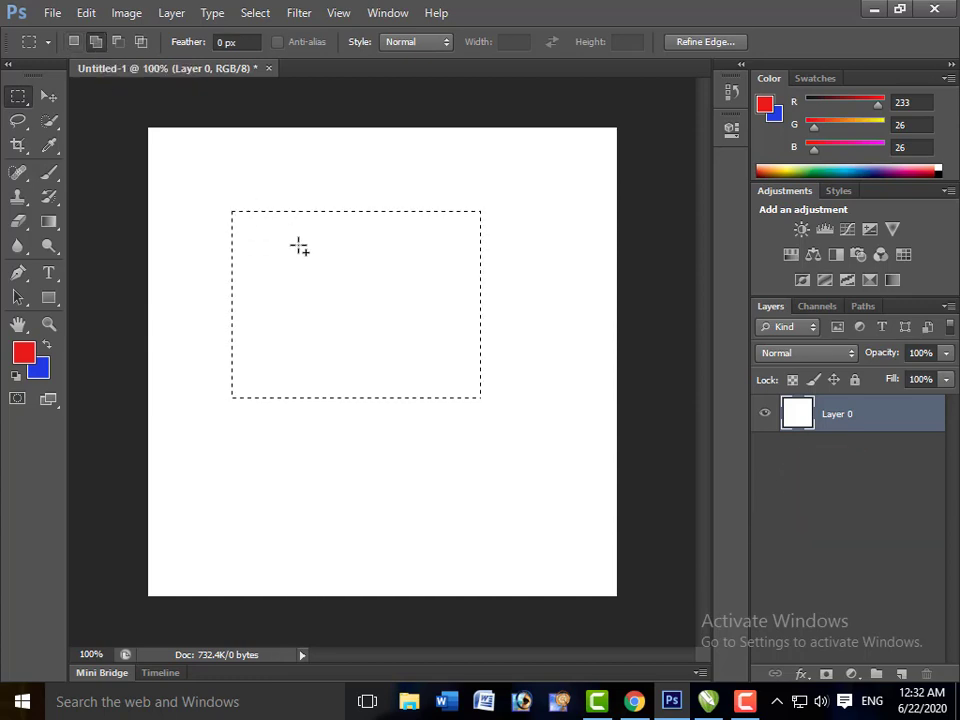
pyautogui.moveTo(247, 187); pyautogui.dragTo(347, 250)
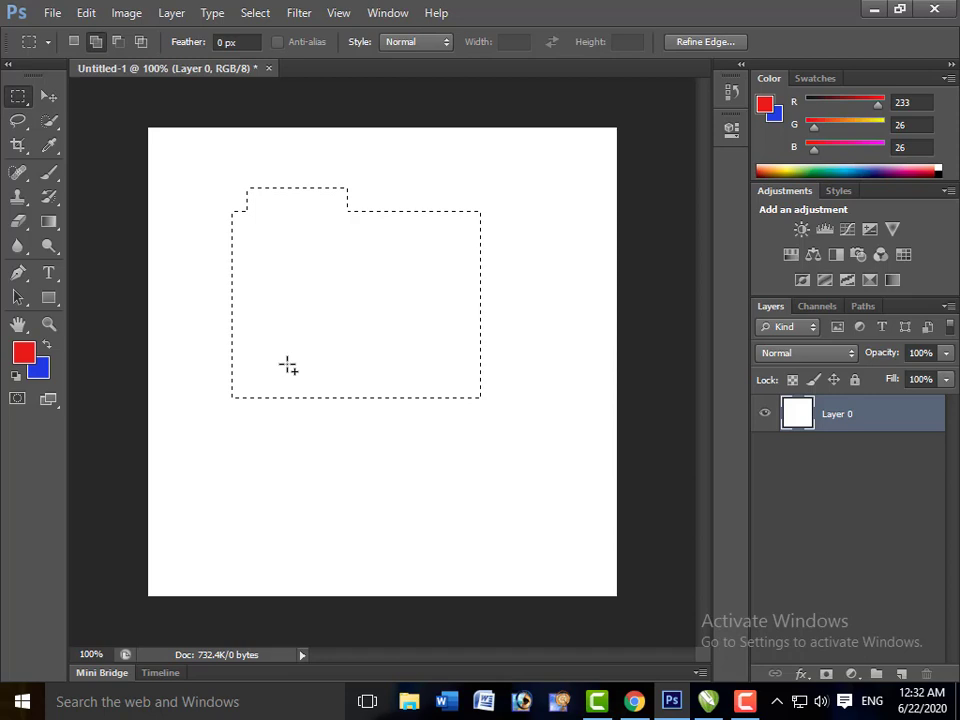
pyautogui.moveTo(302, 388); pyautogui.dragTo(354, 409)
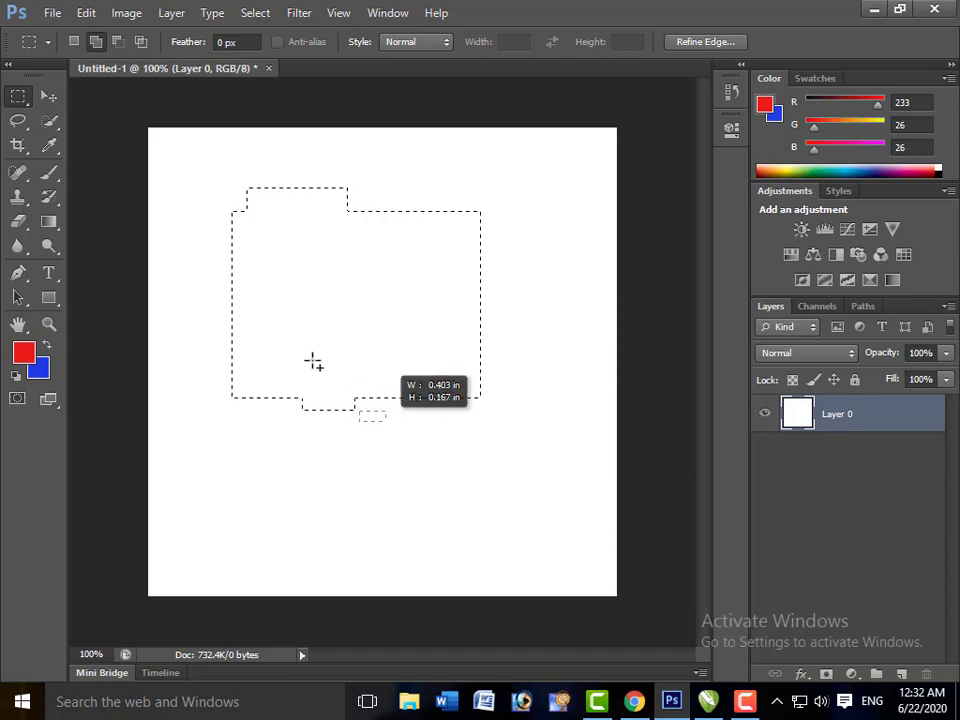
pyautogui.moveTo(285, 343); pyautogui.dragTo(407, 443)
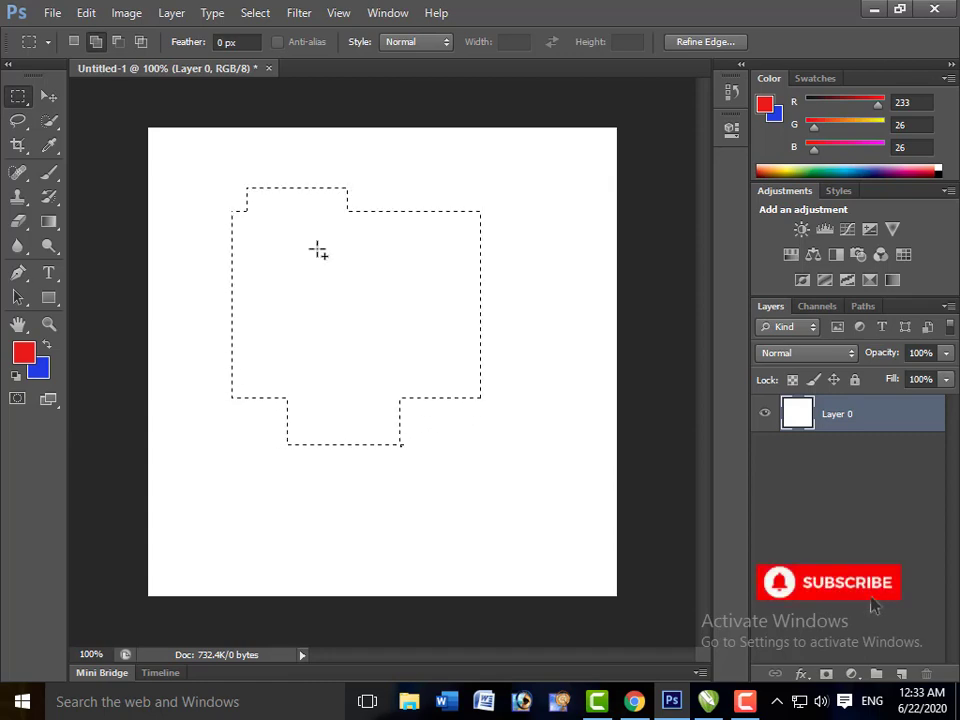
# Subtract a rectangle, then intersect with a new rectangle to leave only the overlap
pyautogui.click(118, 41)
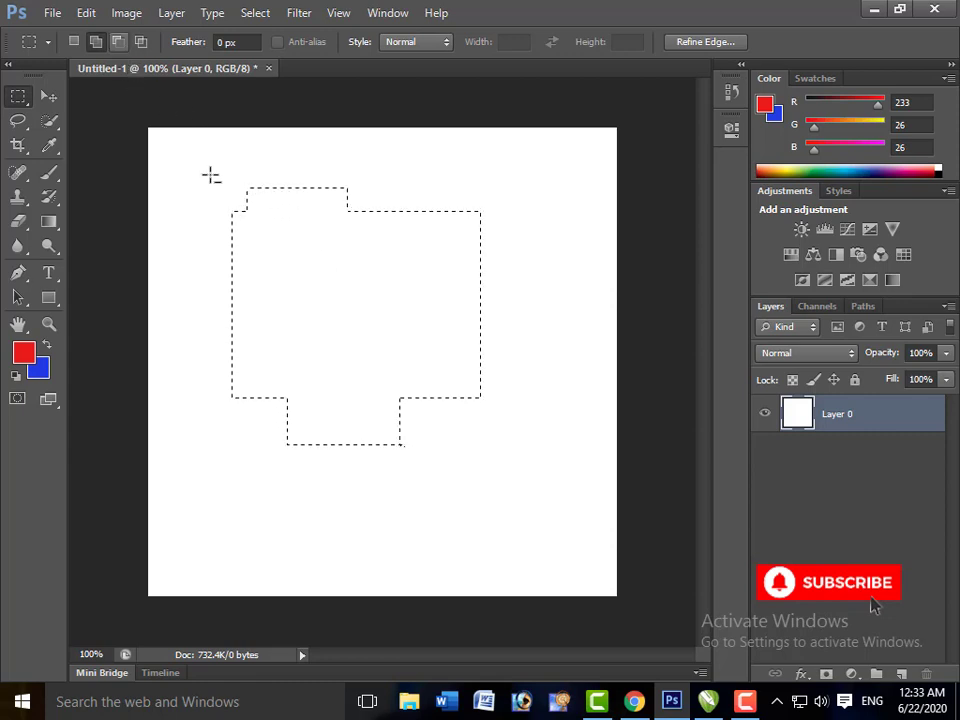
pyautogui.moveTo(199, 165)
pyautogui.mouseDown()
pyautogui.moveTo(299, 309)
pyautogui.moveTo(340, 420)
pyautogui.mouseUp()
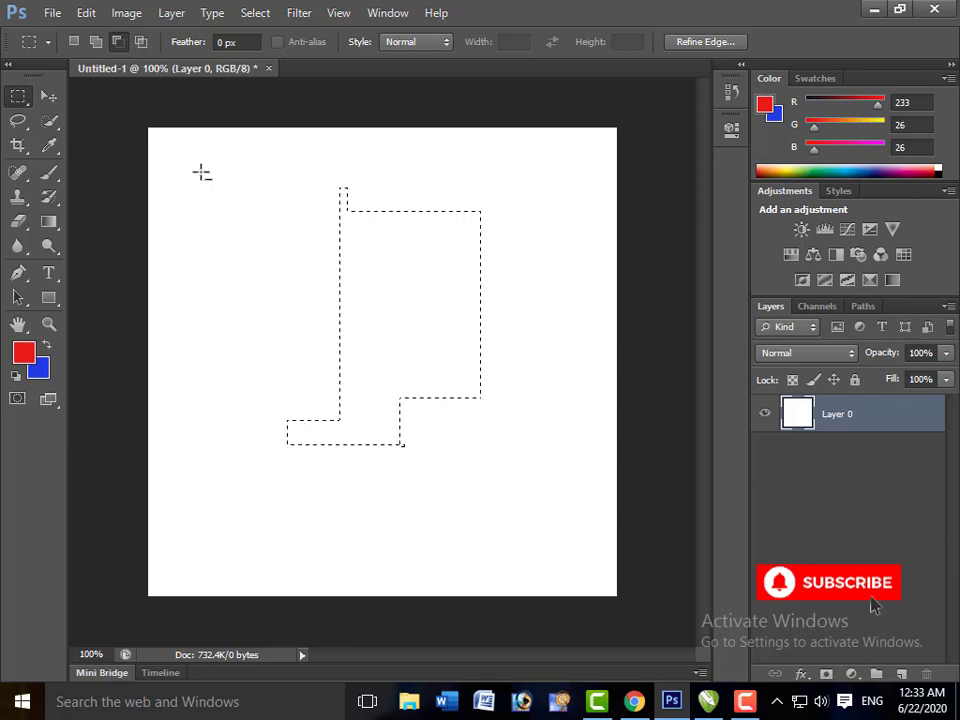
pyautogui.hotkey('shift', 'alt')
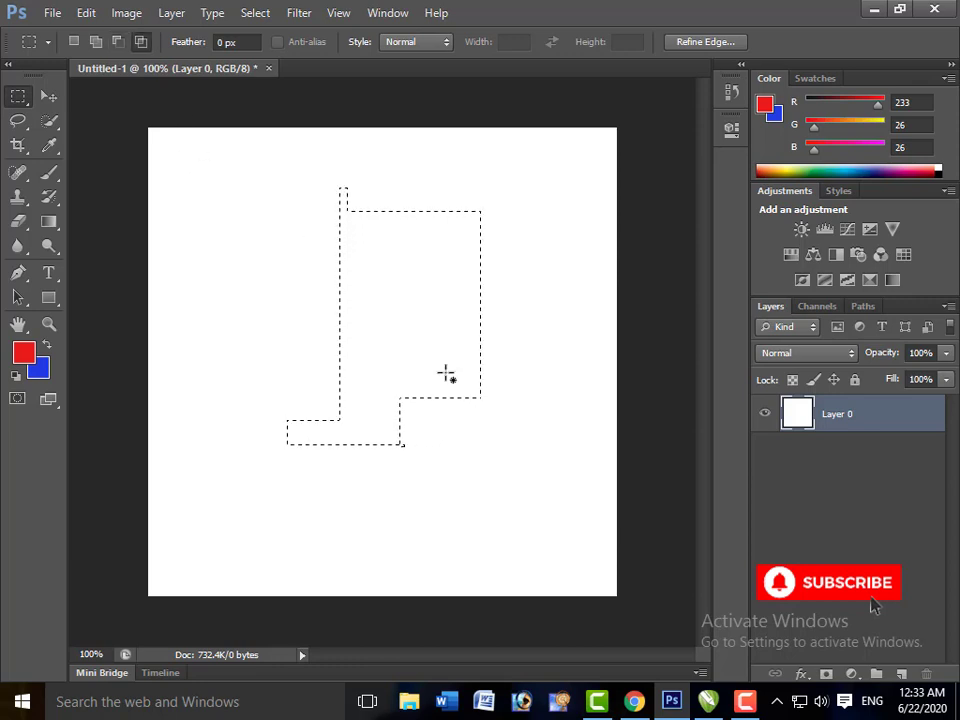
pyautogui.moveTo(306, 246)
pyautogui.mouseDown()
pyautogui.moveTo(497, 365)
pyautogui.moveTo(498, 357)
pyautogui.mouseUp()
# Add a small area at the rectangle's right edge with Shift, then cut a lower-left block with Alt
pyautogui.click(96, 42)
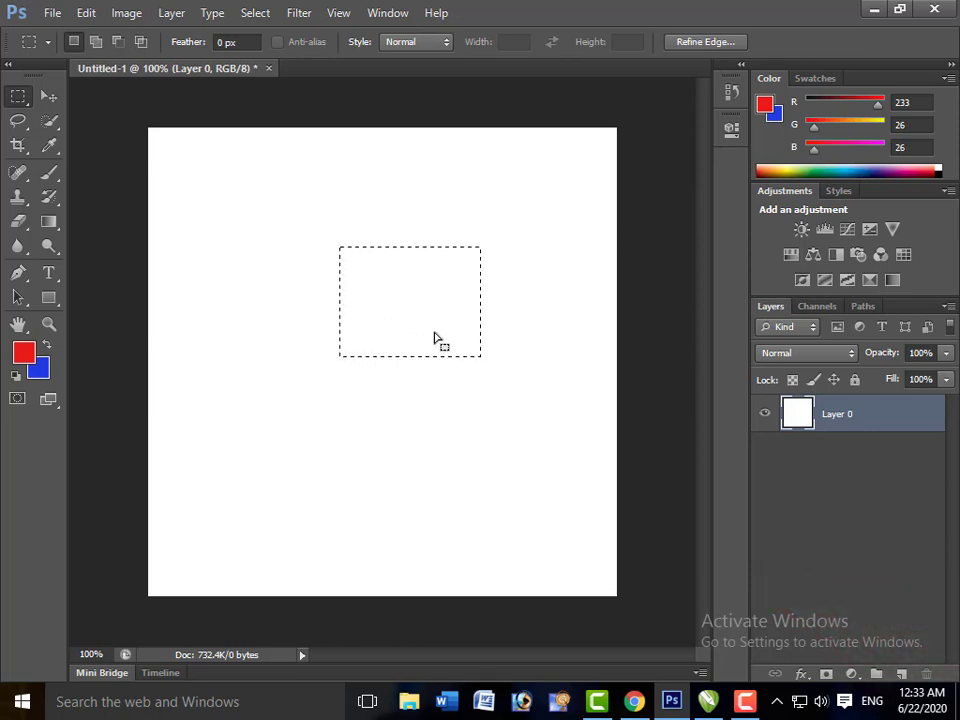
pyautogui.press('shift')
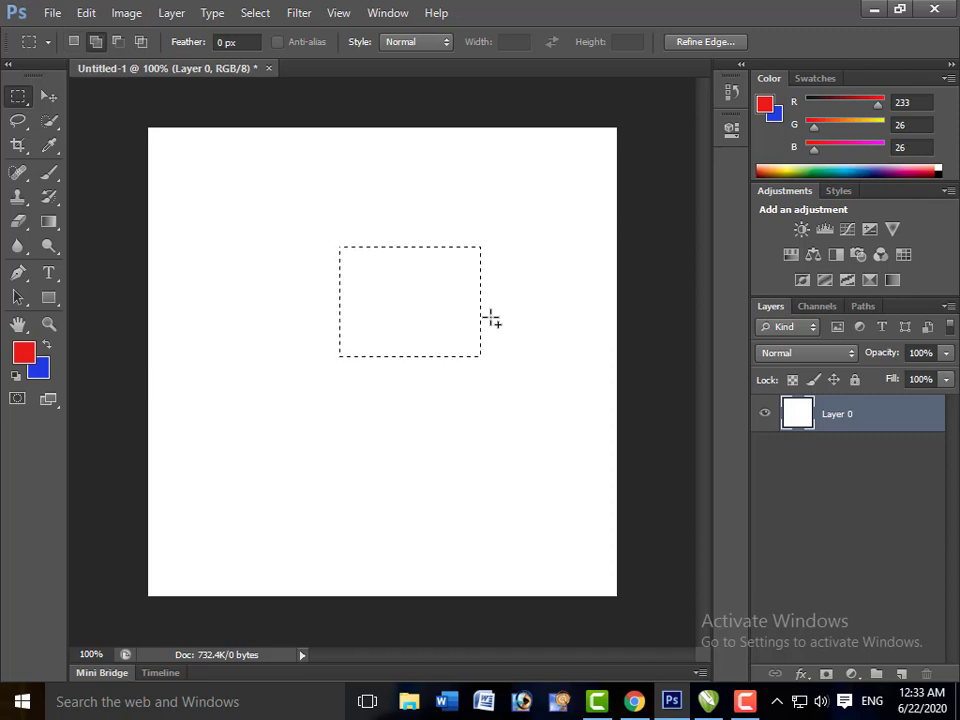
pyautogui.moveTo(490, 320)
pyautogui.mouseDown()
pyautogui.moveTo(452, 369)
pyautogui.moveTo(423, 368)
pyautogui.mouseUp()
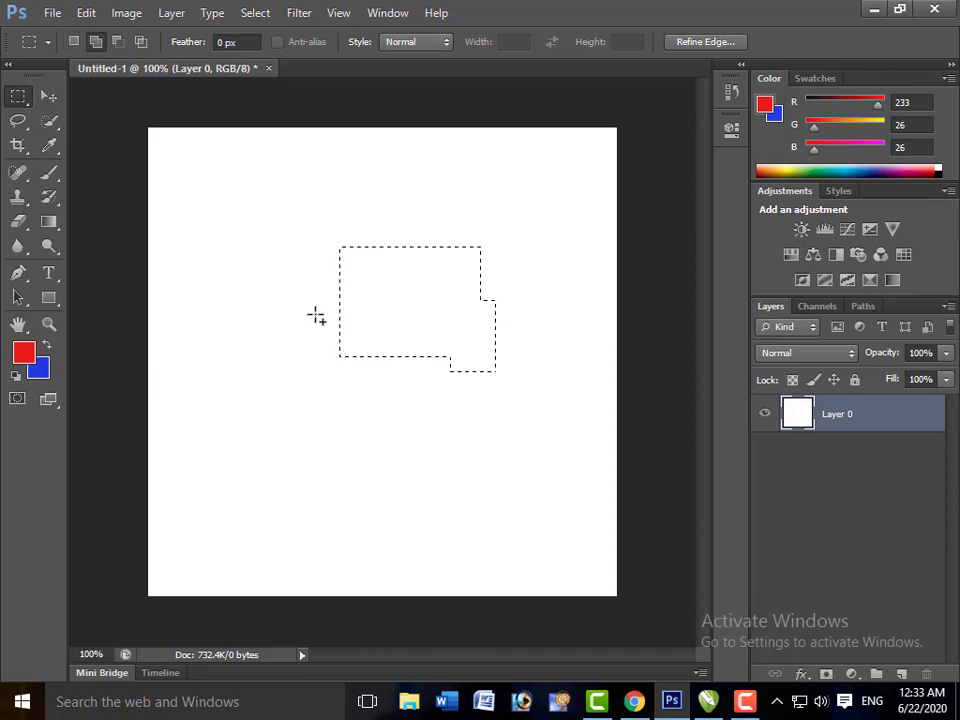
pyautogui.press('alt')
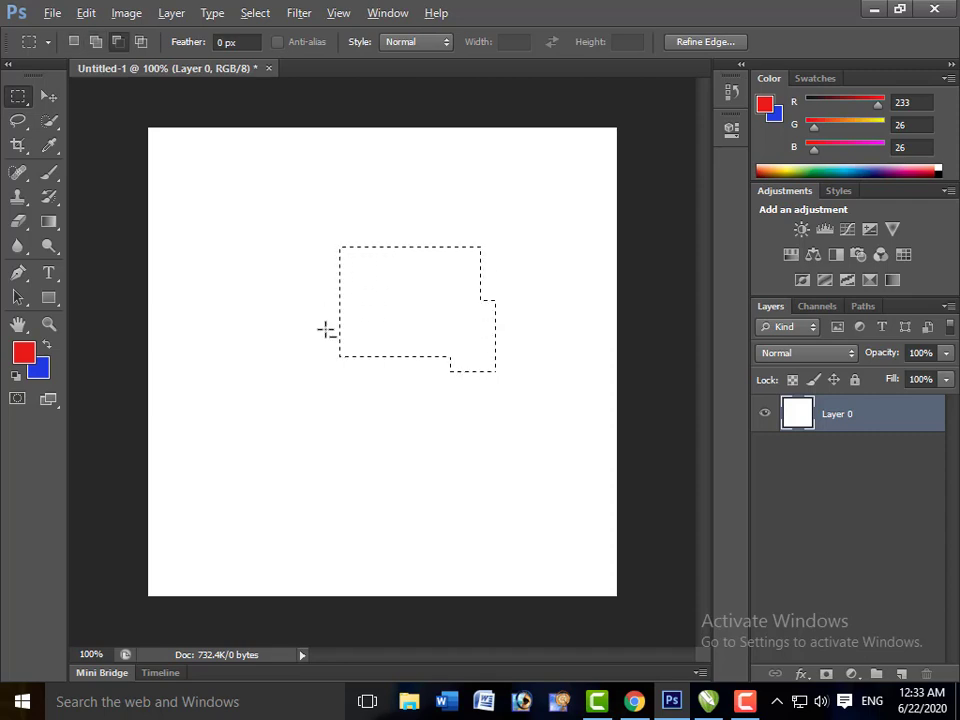
pyautogui.moveTo(329, 333); pyautogui.dragTo(392, 388)
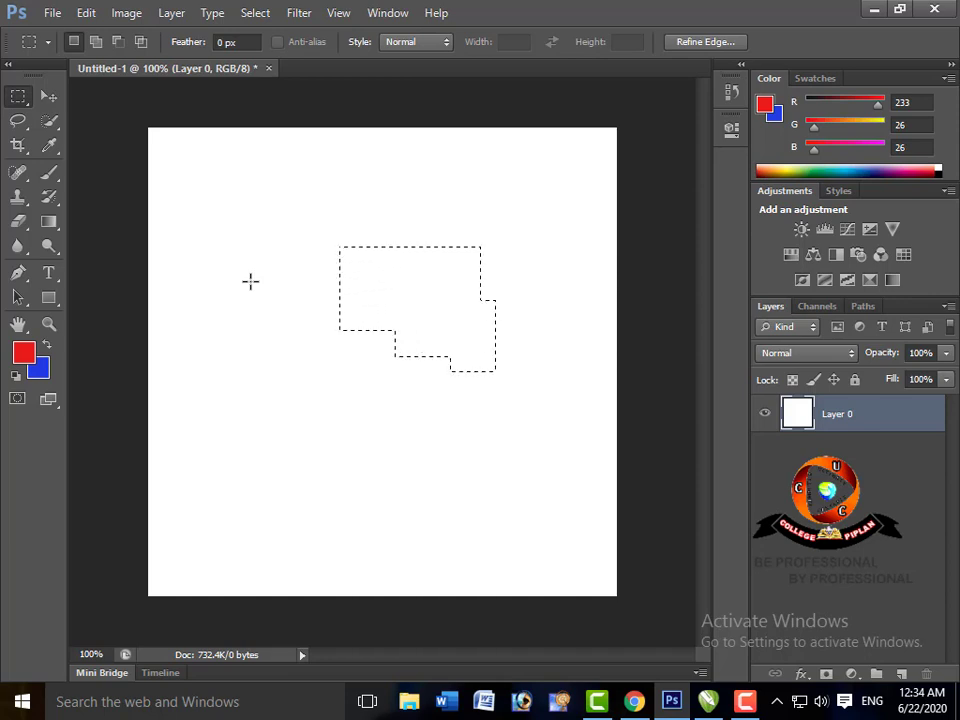
# Intersect with a wide rectangle using Shift+Alt, then deselect with Ctrl+D
pyautogui.hotkey('shift', 'alt')
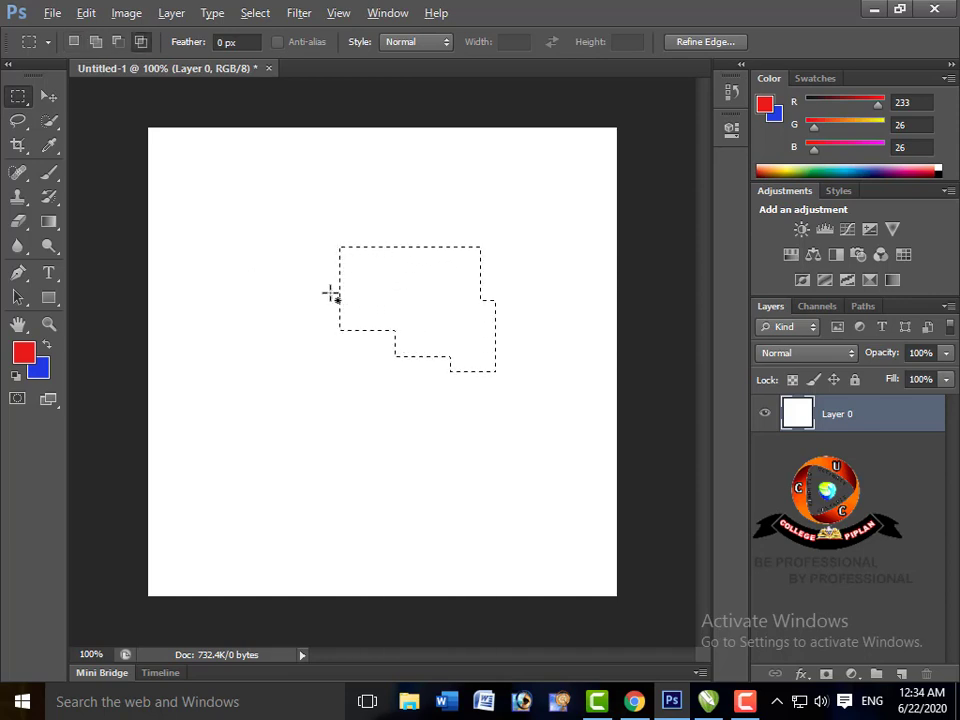
pyautogui.moveTo(285, 293); pyautogui.dragTo(493, 339)
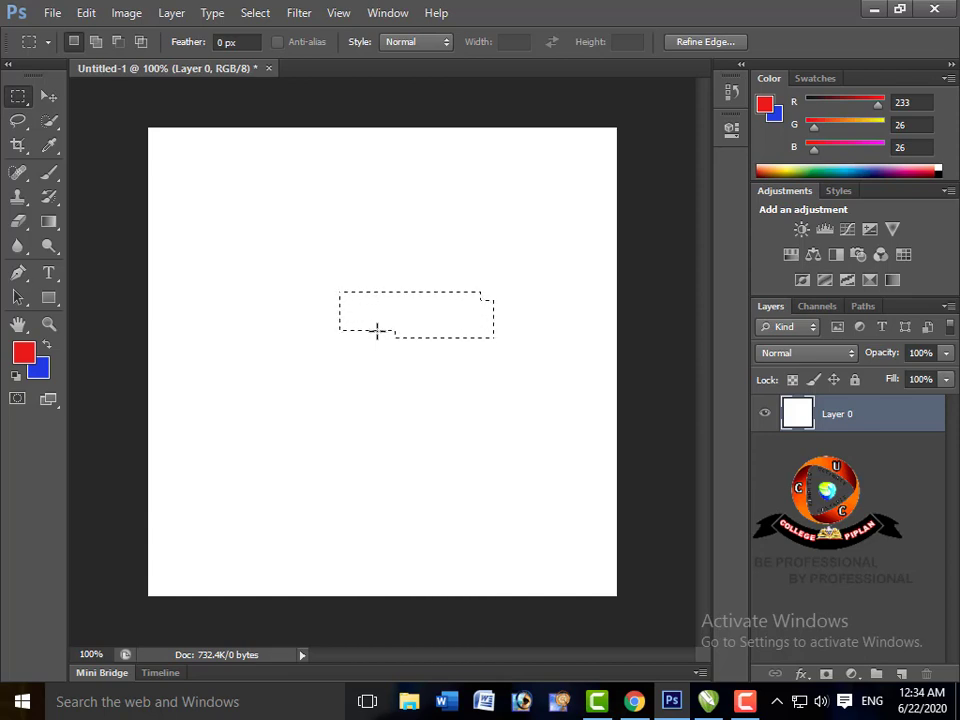
pyautogui.hotkey('ctrl', 'd')
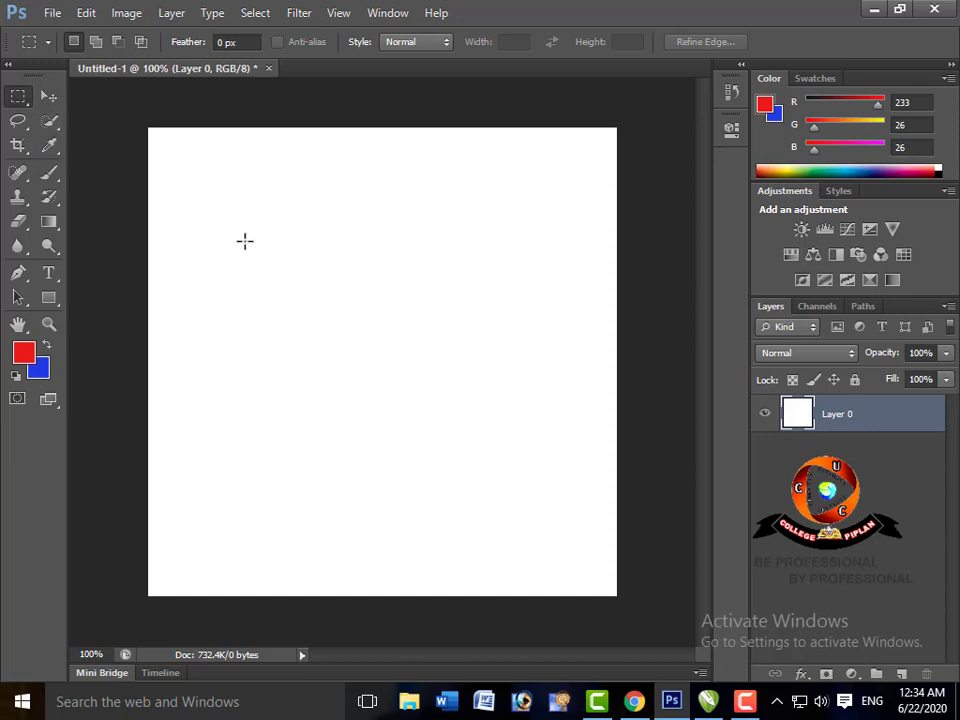
# Select a large rectangle in the upper-left canvas, then bring up the Edit menu
pyautogui.moveTo(219, 205)
pyautogui.mouseDown()
pyautogui.moveTo(422, 385)
pyautogui.moveTo(464, 392)
pyautogui.mouseUp()
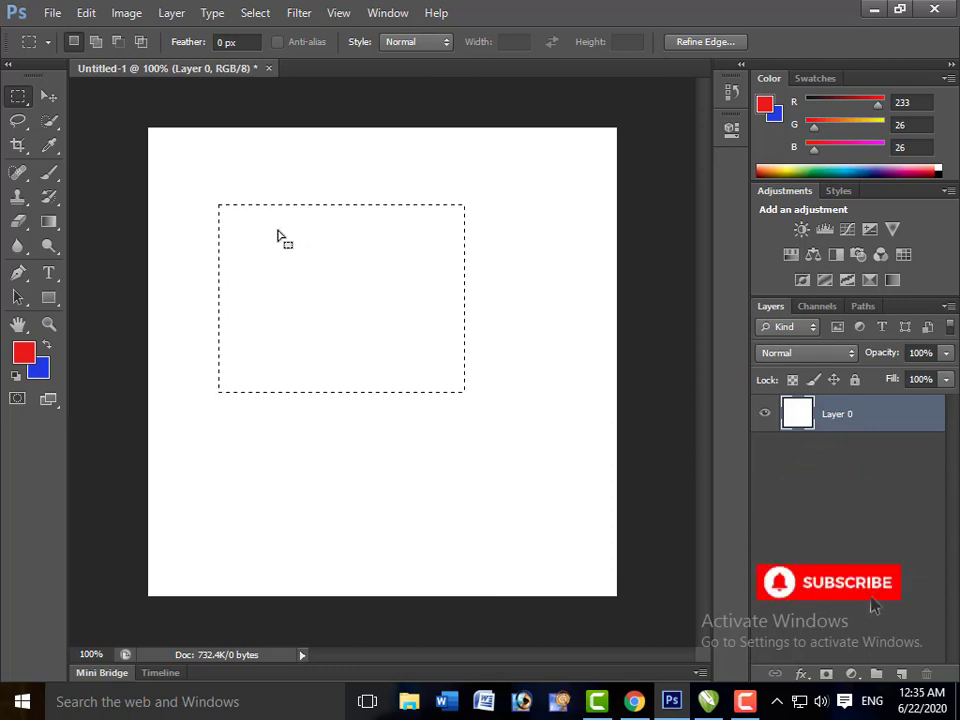
pyautogui.click(90, 18)
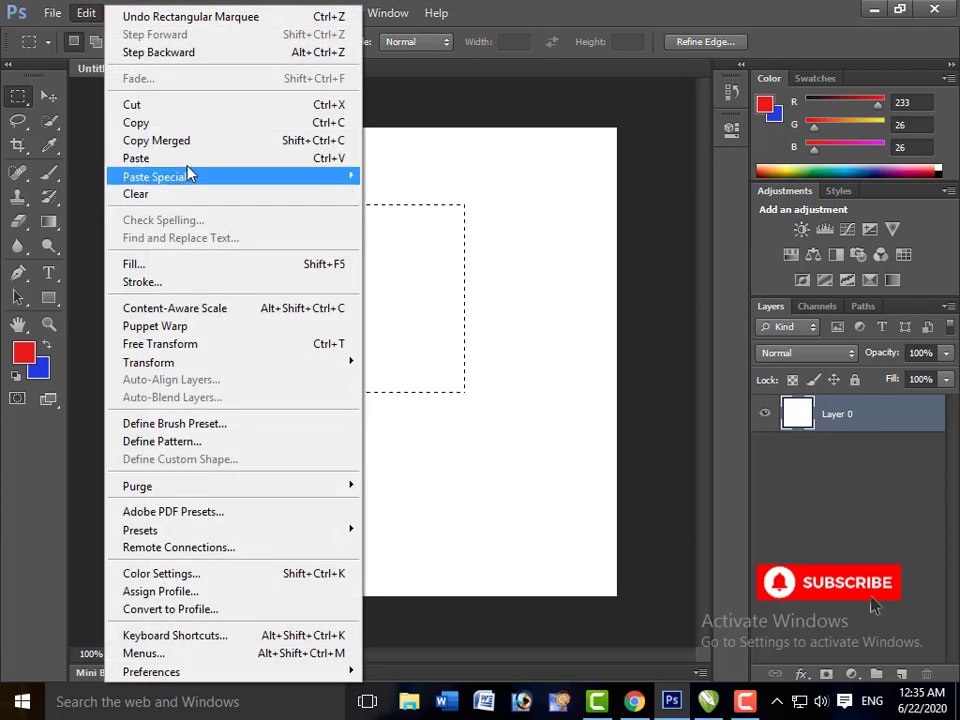
# Stroke the rectangular selection with a 5 px red line at Center position
pyautogui.click(224, 277)
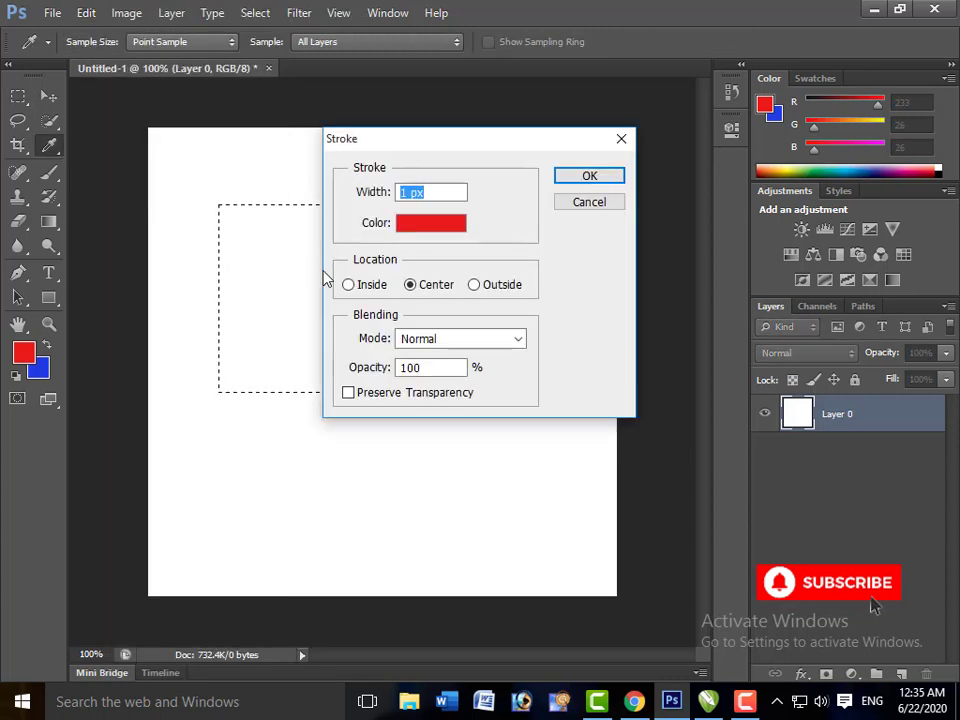
pyautogui.doubleClick(405, 192)
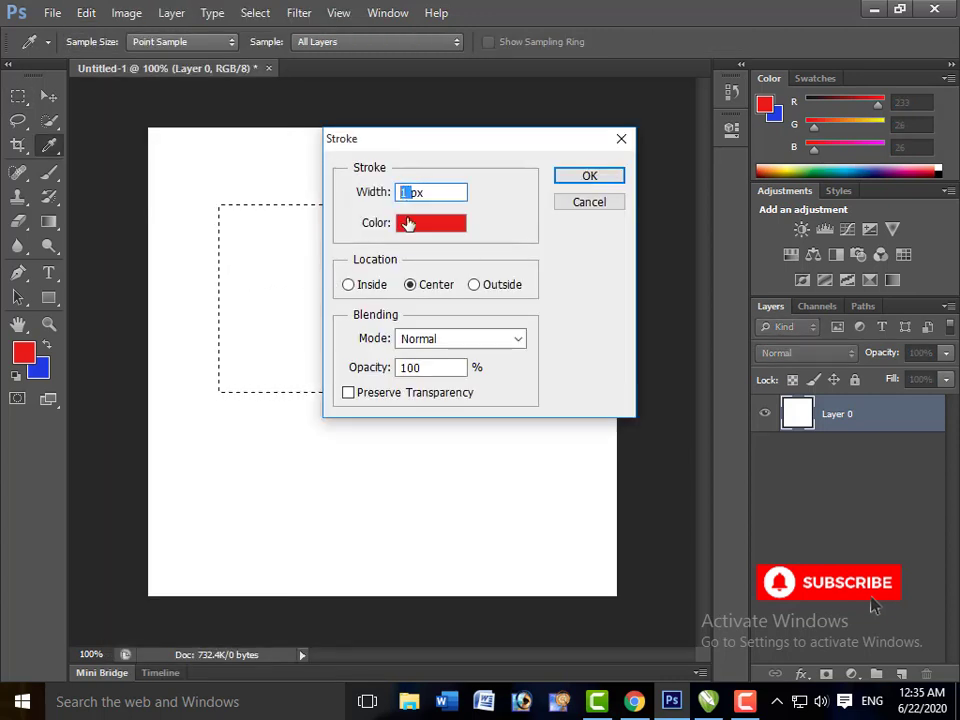
pyautogui.write('5')
pyautogui.click(430, 224)
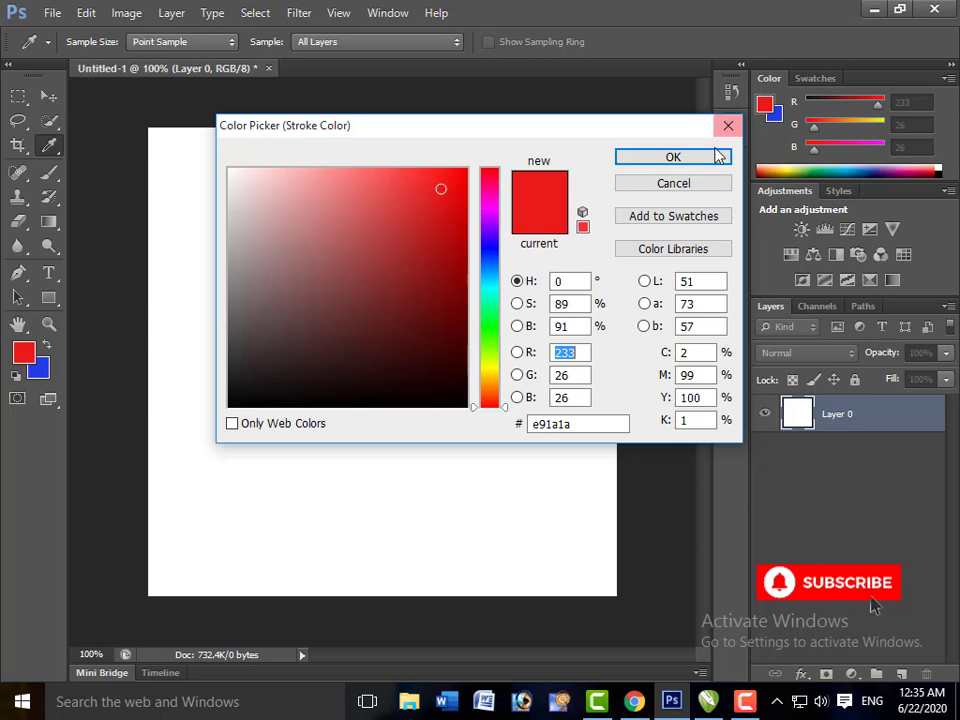
pyautogui.press('Return')
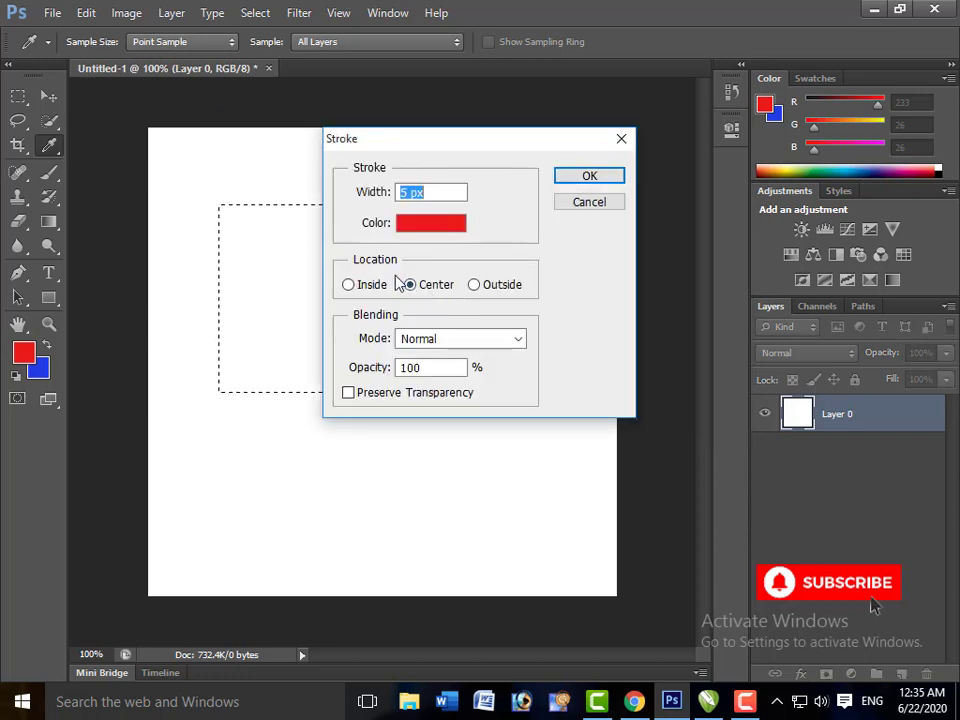
pyautogui.click(368, 286)
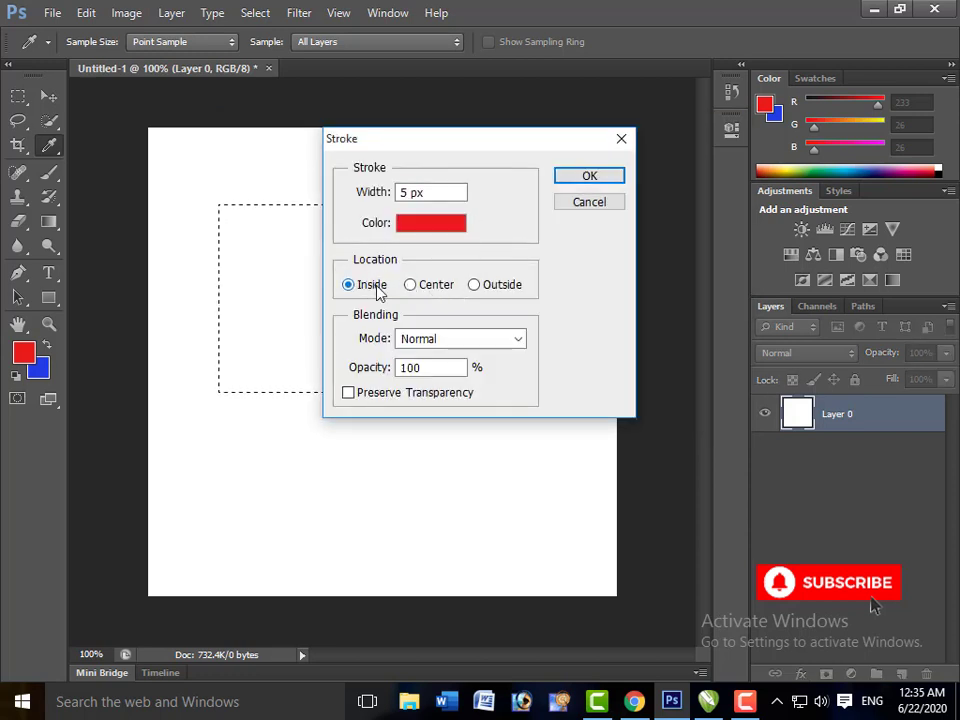
pyautogui.click(492, 288)
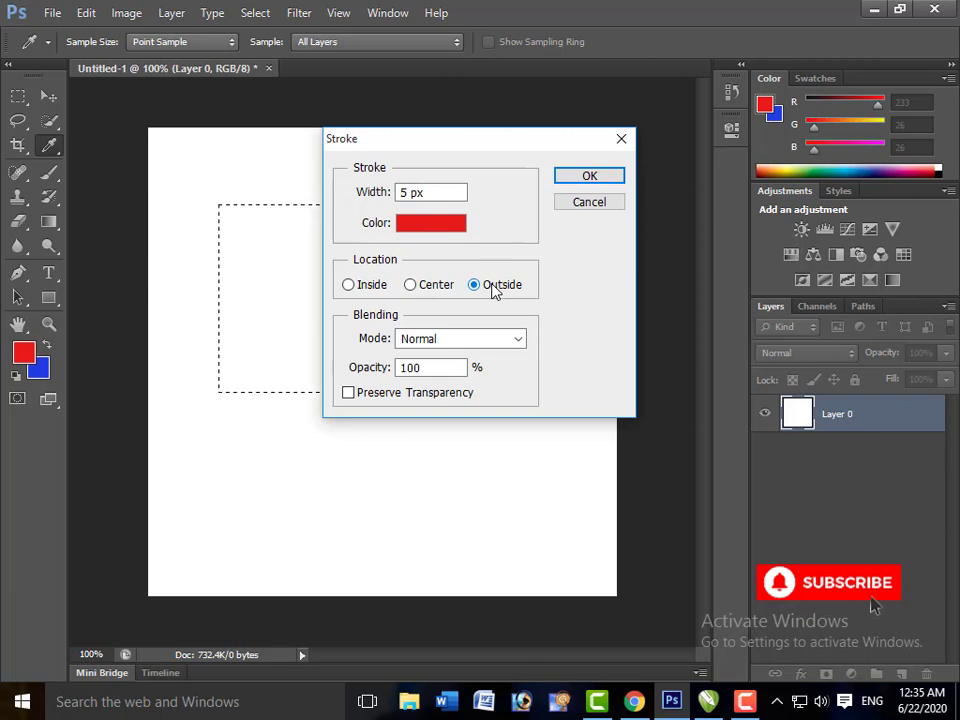
pyautogui.click(440, 288)
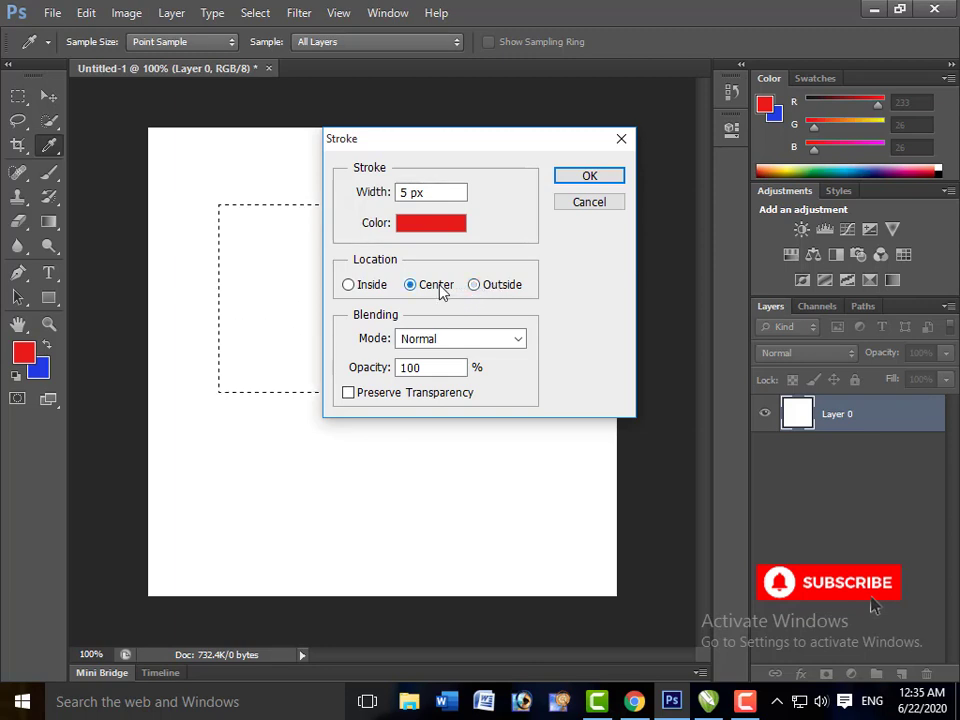
pyautogui.click(566, 184)
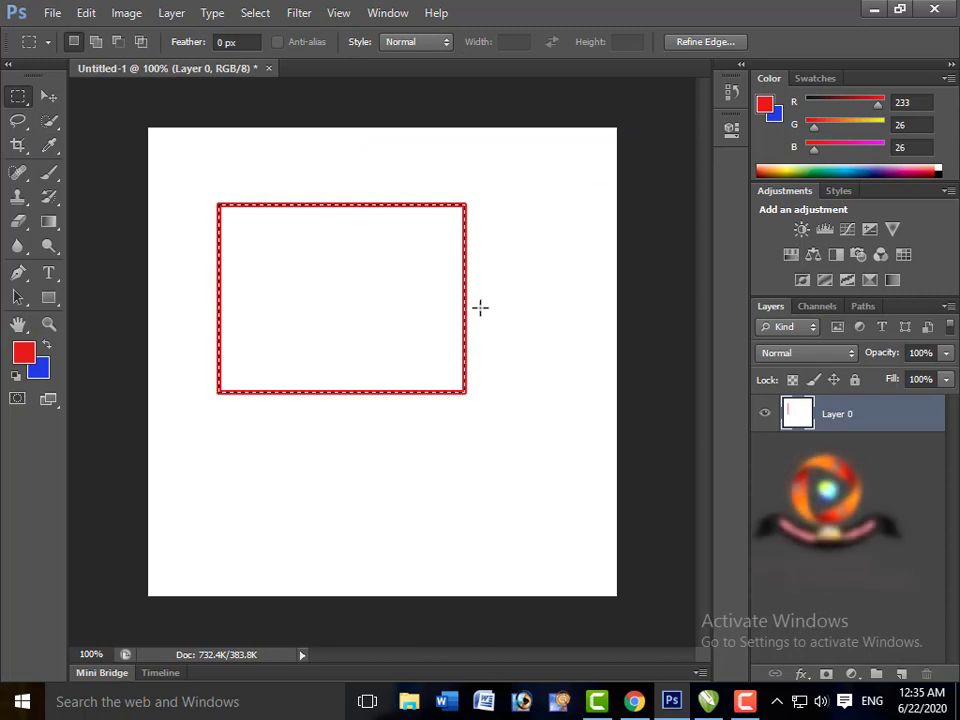
# Deselect, then step back twice with Ctrl+Alt+Z to remove the red stroke
pyautogui.hotkey('ctrl', 'd')
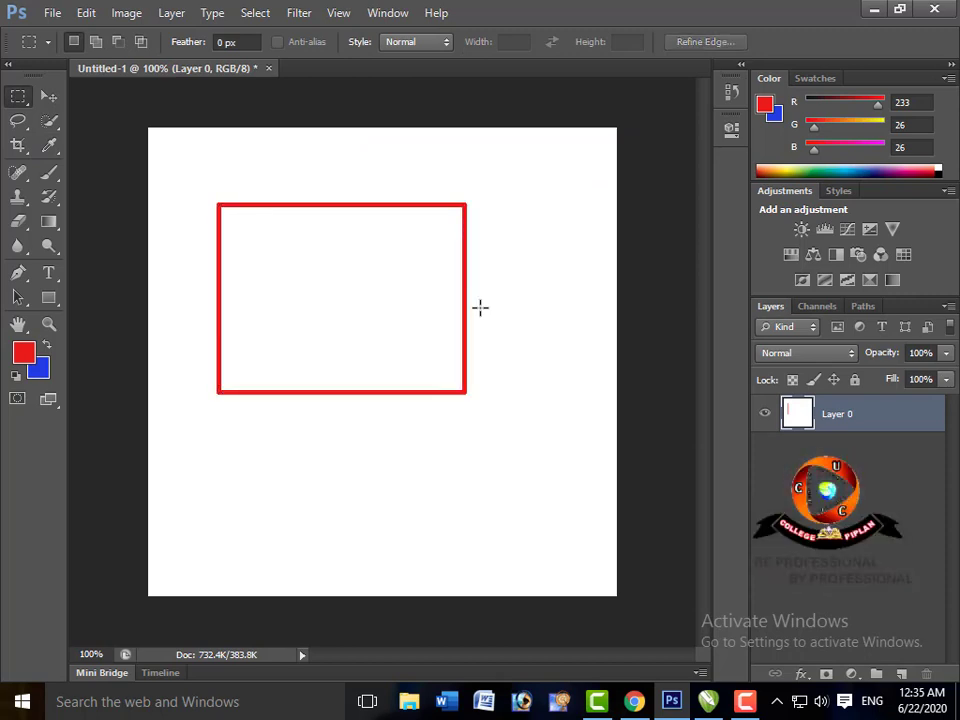
pyautogui.hotkey('ctrl', 'alt', 'z')
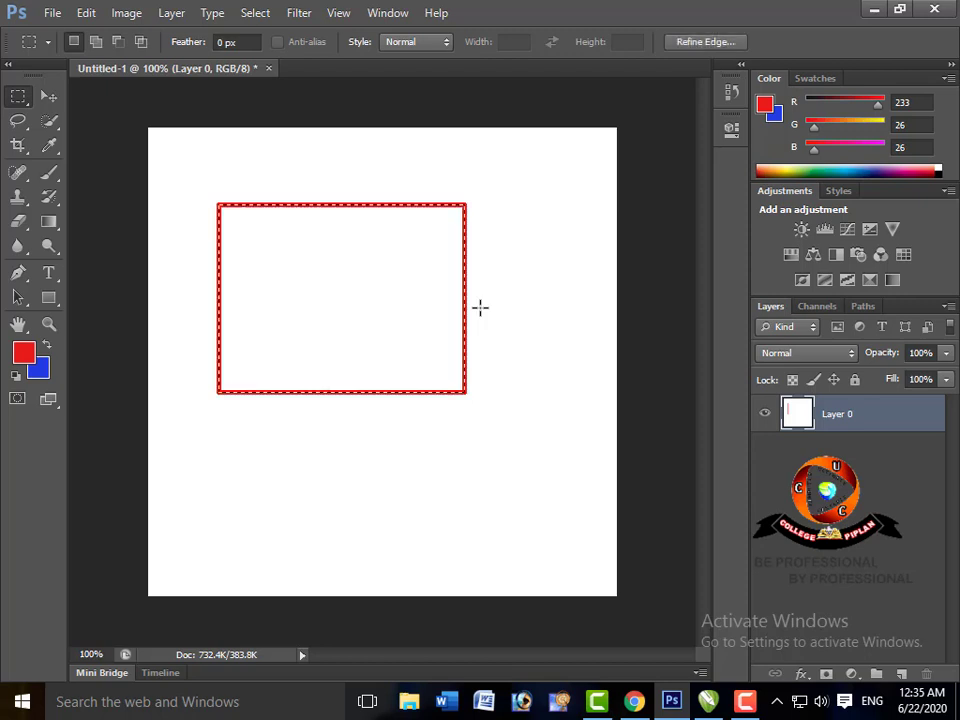
pyautogui.hotkey('ctrl', 'alt', 'z')
pyautogui.hotkey('ctrl', 'alt', 'z')
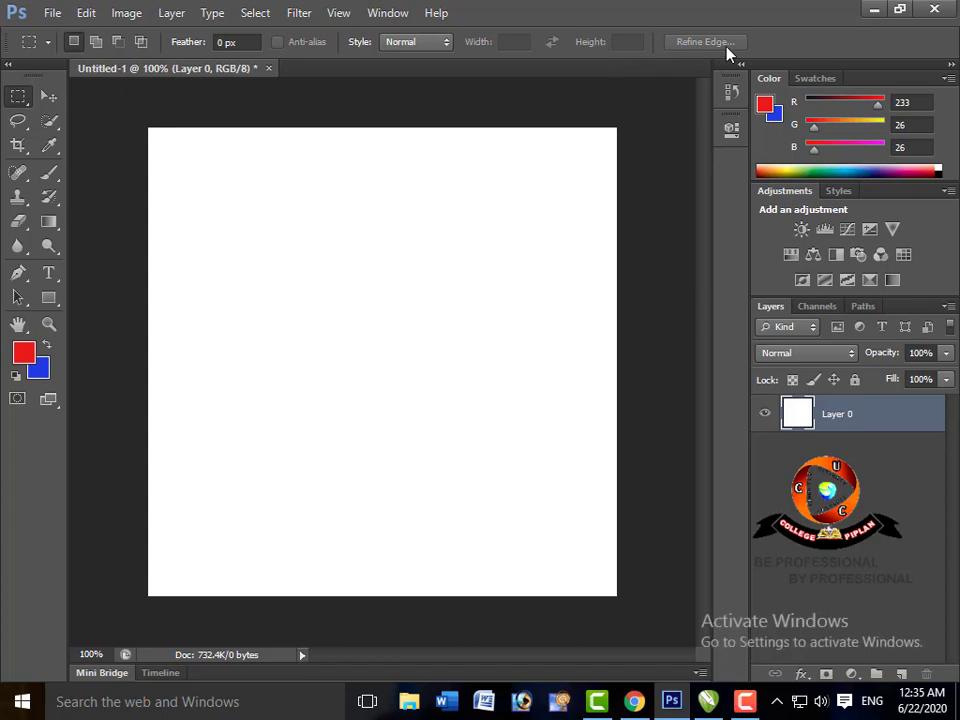
# Minimize Photoshop, open the PHOTOS folder, and drag photo 085 onto the Photoshop taskbar button
pyautogui.click(870, 13)
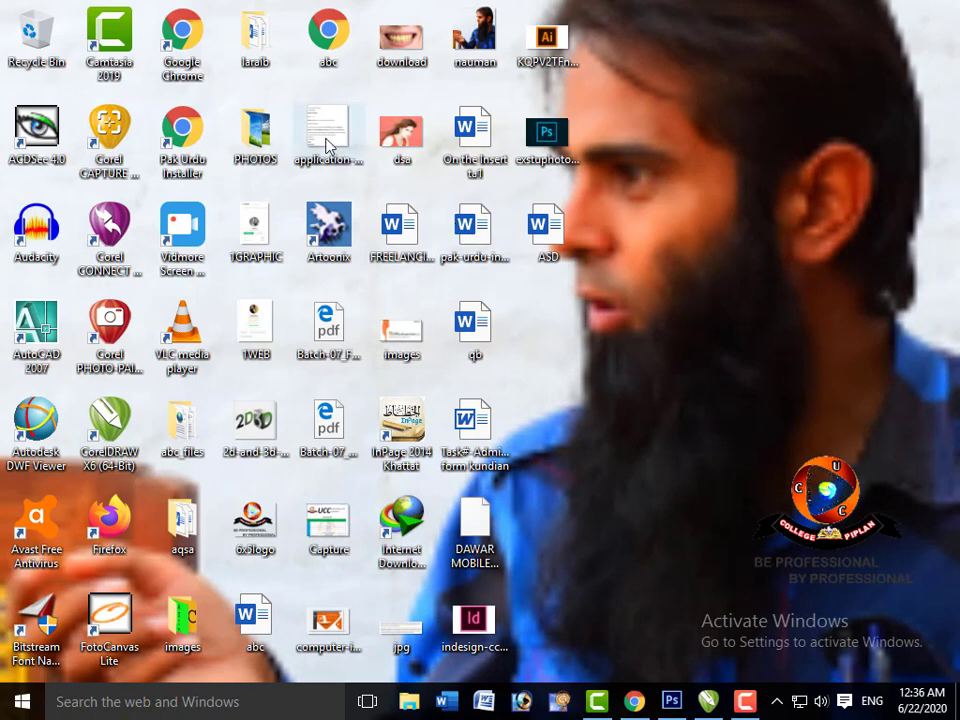
pyautogui.doubleClick(275, 155)
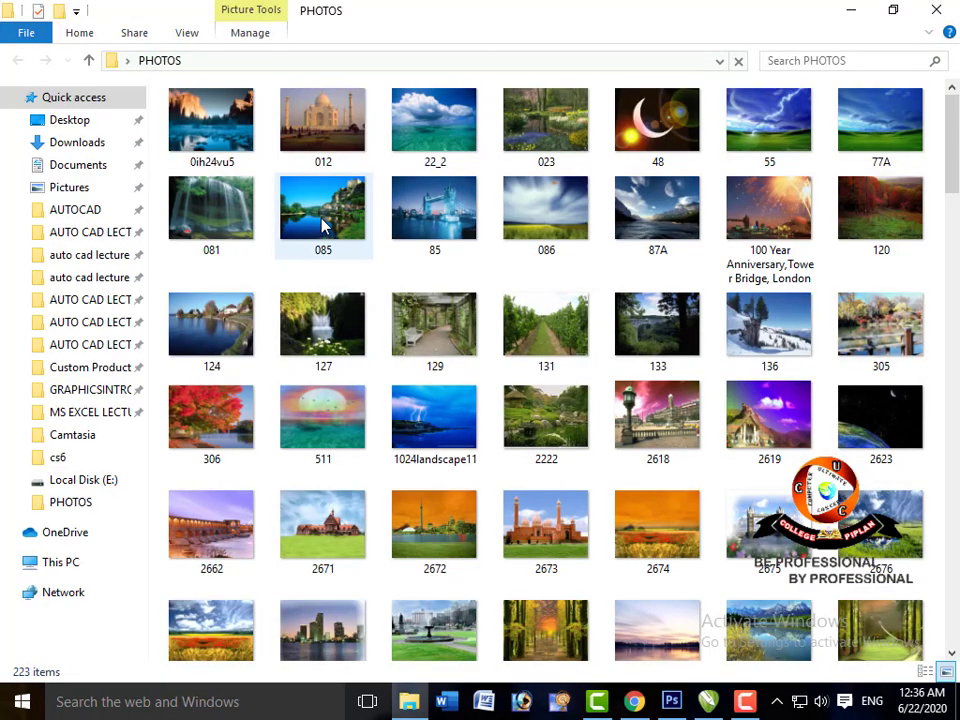
pyautogui.moveTo(323, 226); pyautogui.dragTo(600, 632)
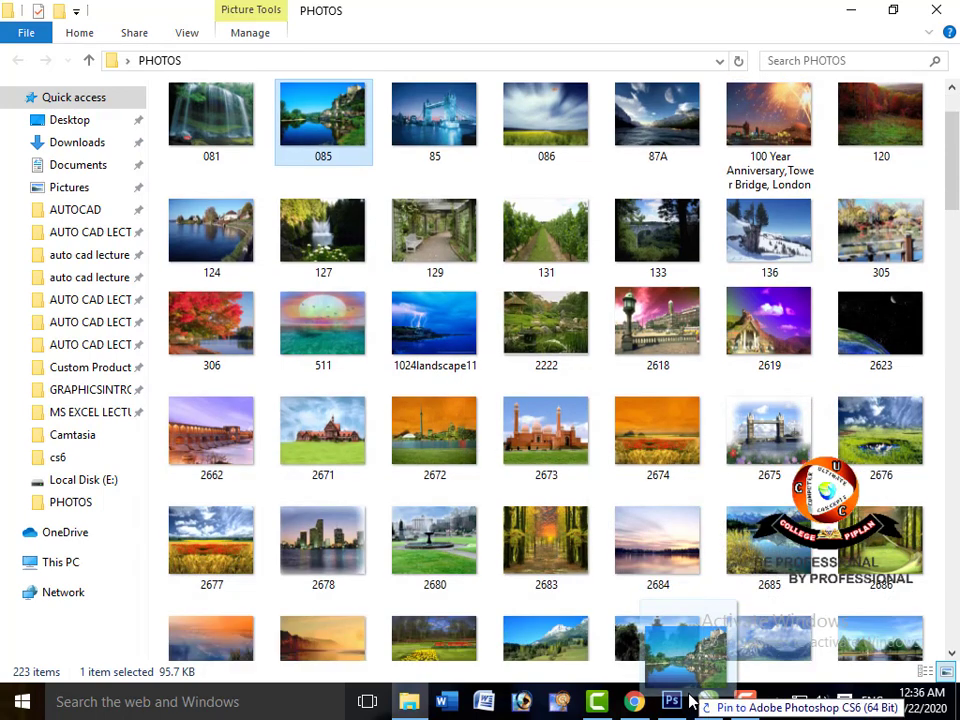
pyautogui.moveTo(600, 632)
pyautogui.mouseDown()
pyautogui.moveTo(688, 708)
pyautogui.moveTo(497, 411)
pyautogui.moveTo(431, 270)
pyautogui.mouseUp()
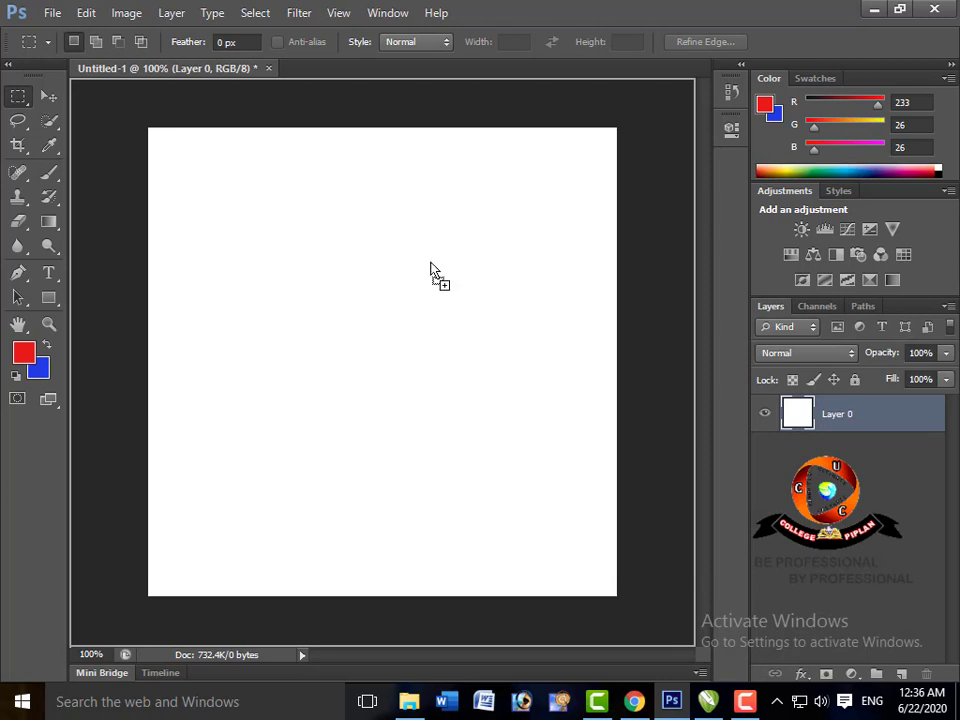
# Open 085.jpg, paste its right-half selection into Untitled-1, then delete the pasted layer
pyautogui.moveTo(431, 270)
pyautogui.mouseDown()
pyautogui.moveTo(354, 21)
pyautogui.moveTo(340, 70)
pyautogui.mouseUp()
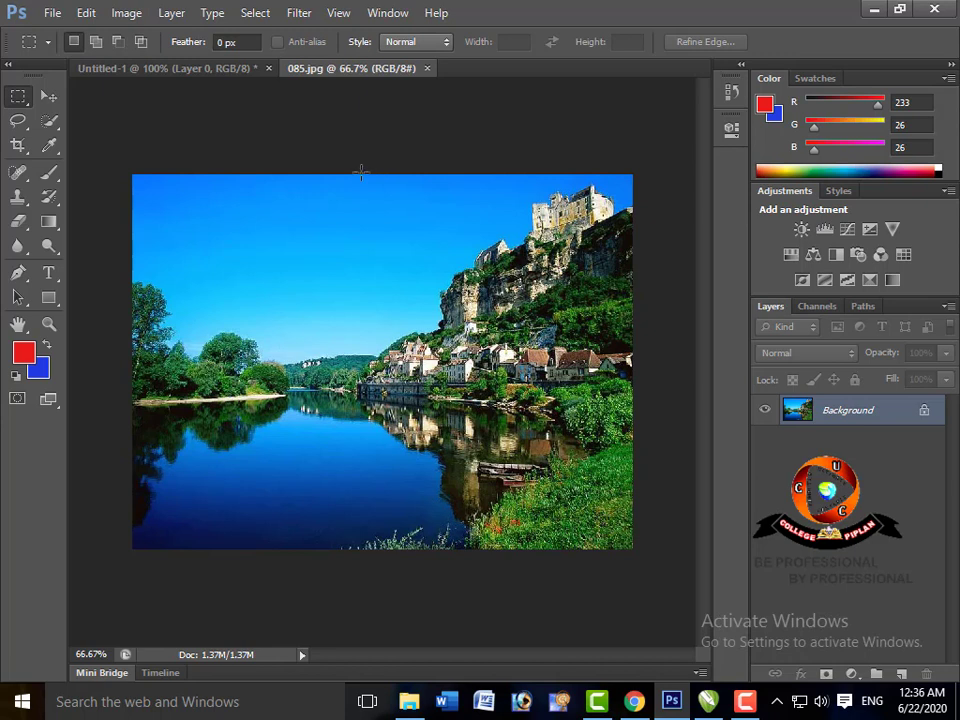
pyautogui.moveTo(361, 172)
pyautogui.mouseDown()
pyautogui.moveTo(430, 298)
pyautogui.moveTo(529, 347)
pyautogui.moveTo(660, 444)
pyautogui.moveTo(660, 539)
pyautogui.mouseUp()
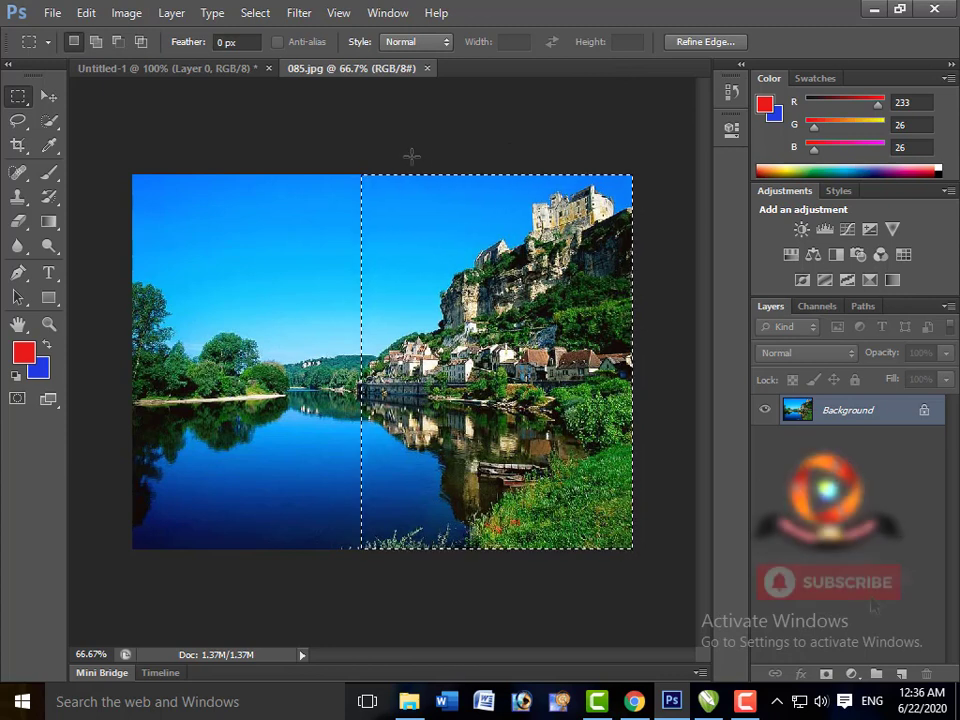
pyautogui.click(200, 76)
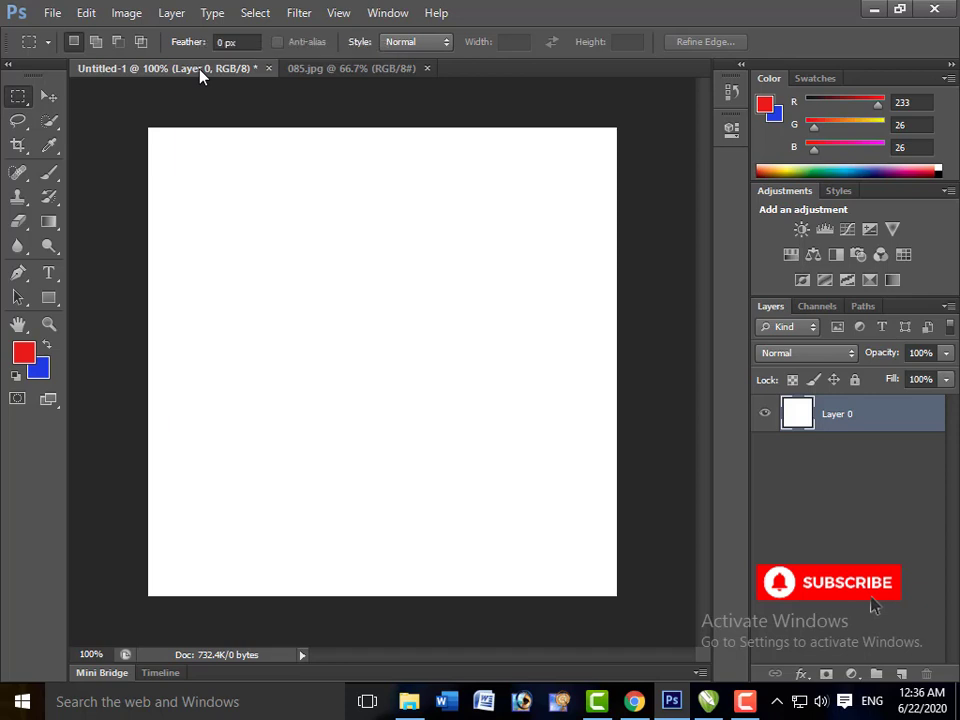
pyautogui.hotkey('ctrl', 'v')
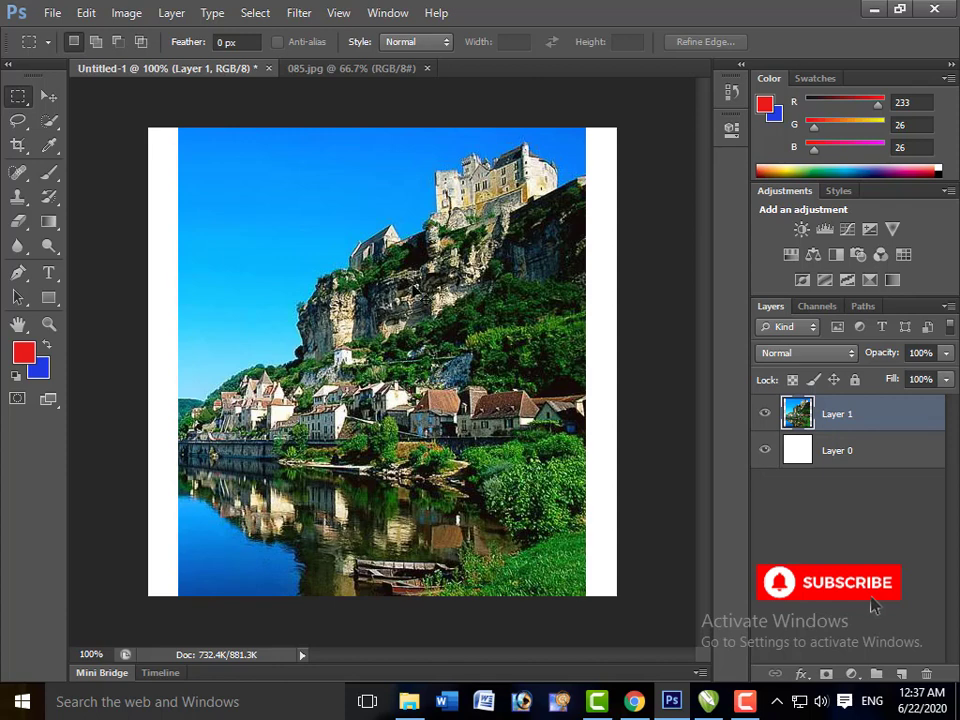
pyautogui.press('Delete')
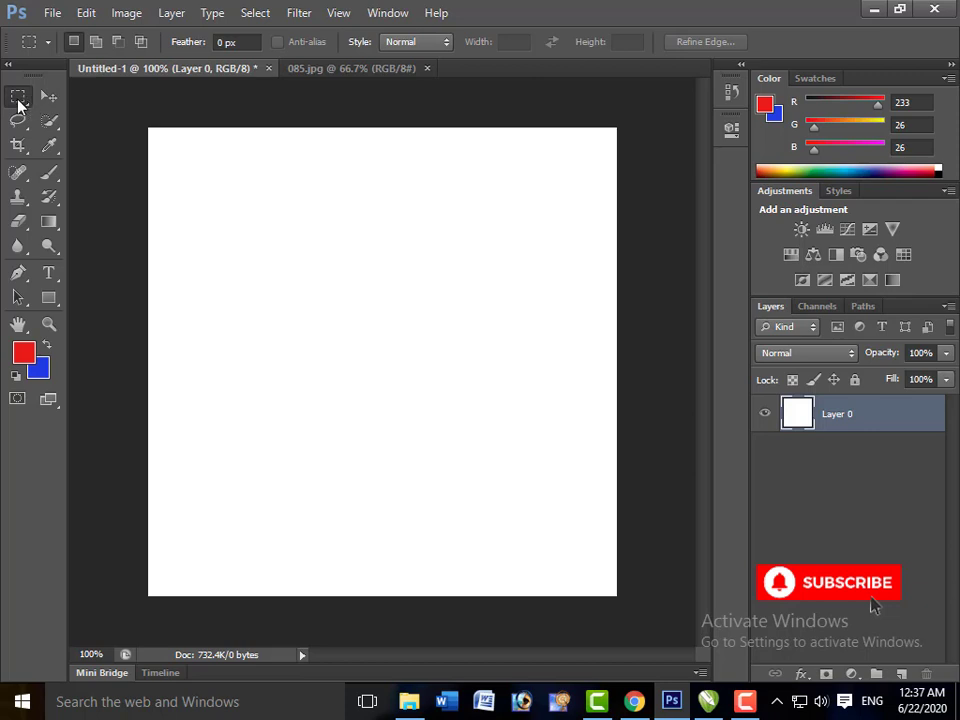
# Draw a tall elliptical selection in the canvas centre, testing and undoing a red fill
pyautogui.rightClick(19, 103)
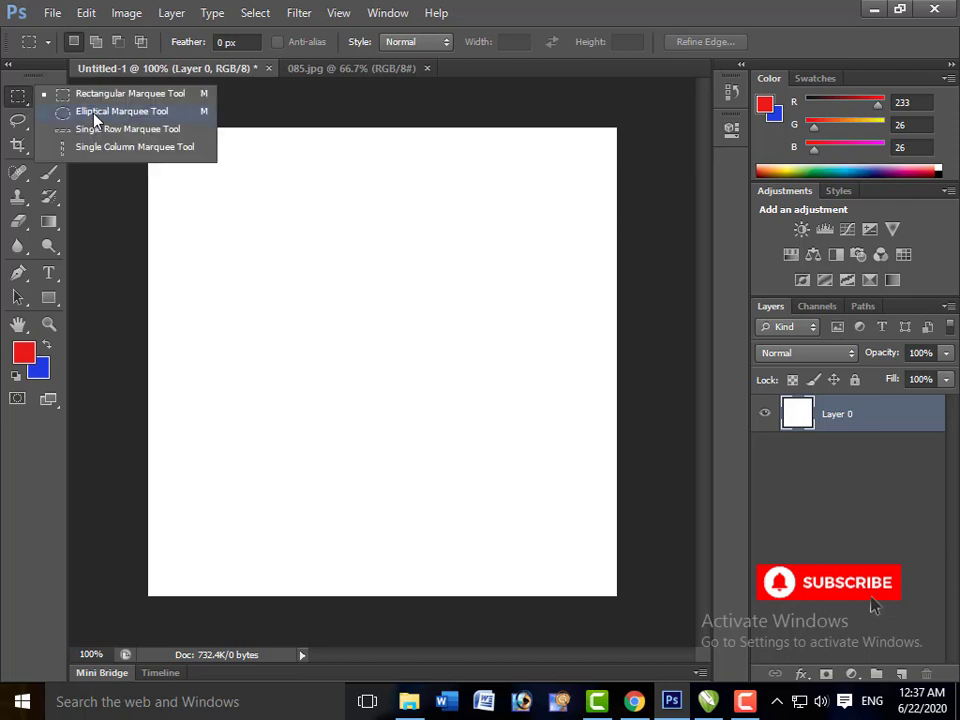
pyautogui.click(96, 115)
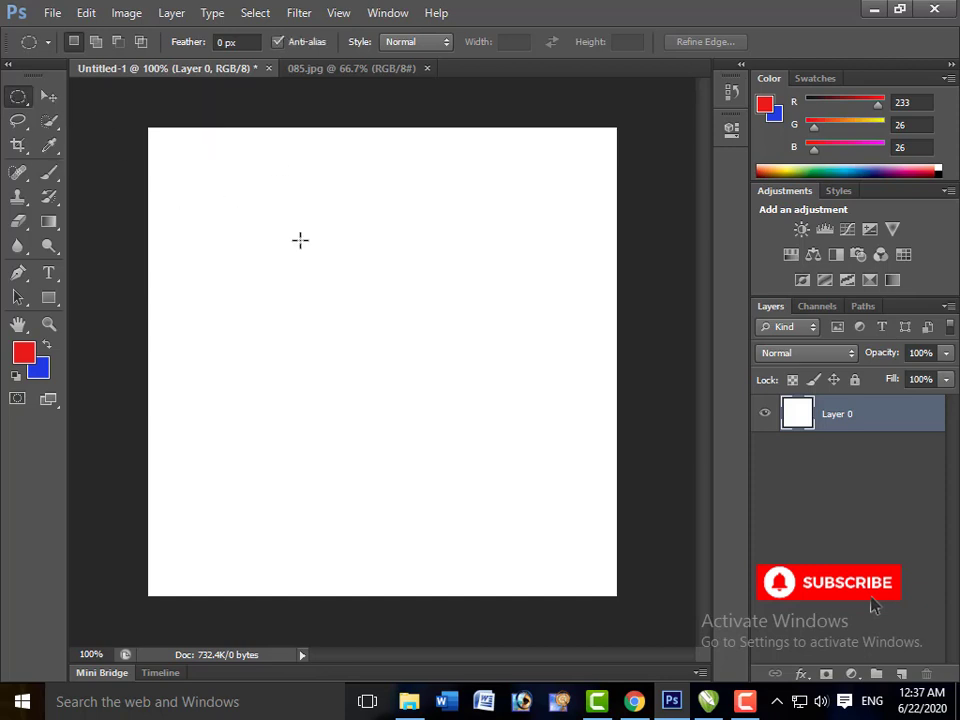
pyautogui.moveTo(302, 238); pyautogui.dragTo(495, 524)
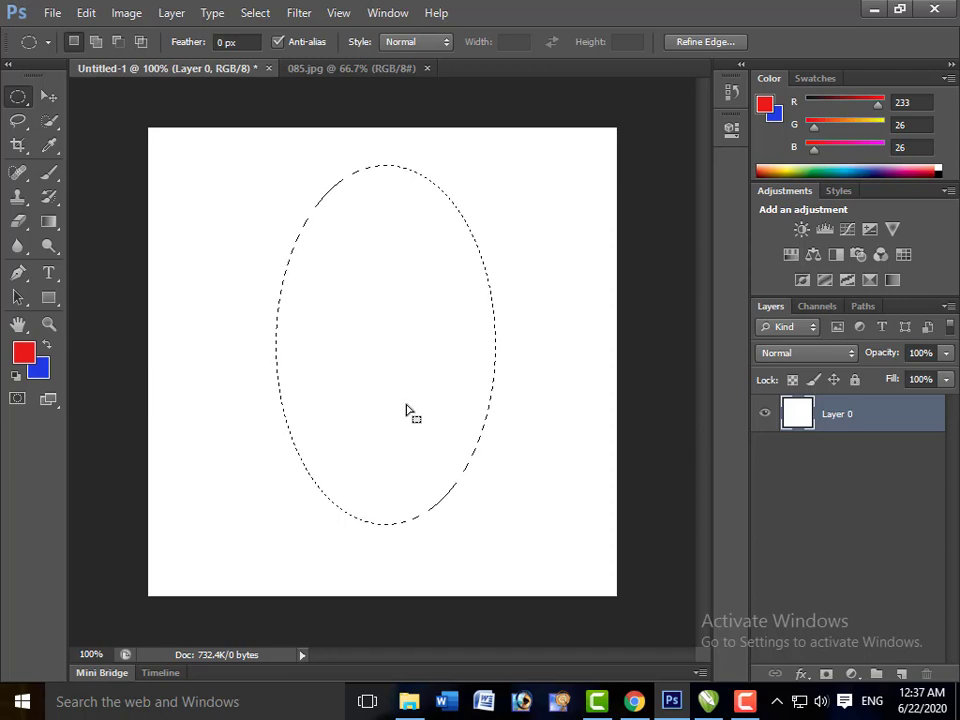
pyautogui.hotkey('alt', 'BackSpace')
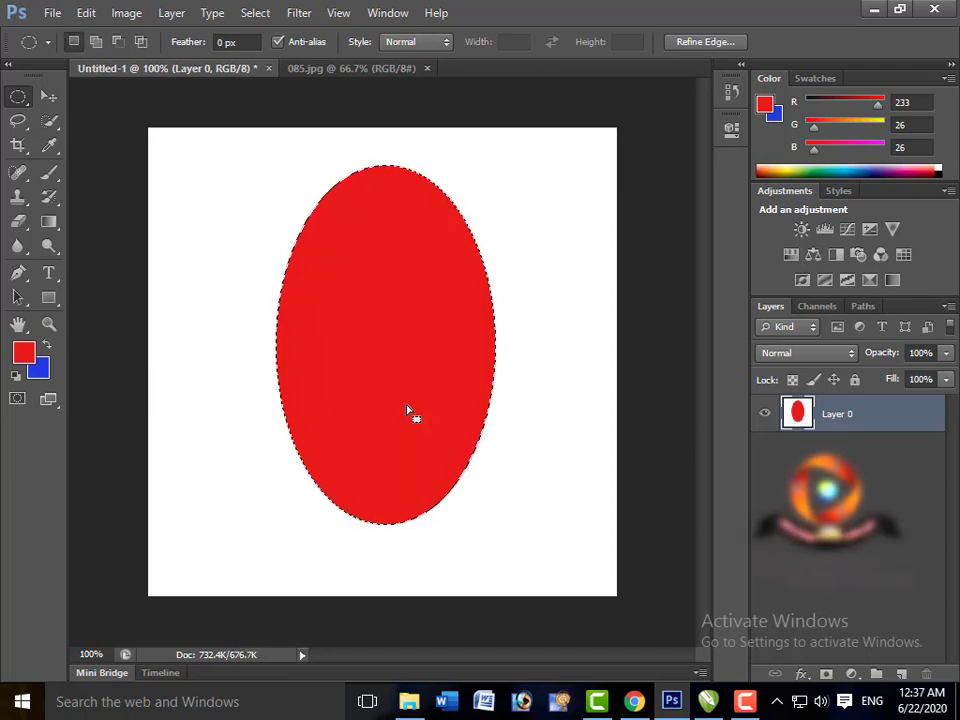
pyautogui.hotkey('ctrl', 'z')
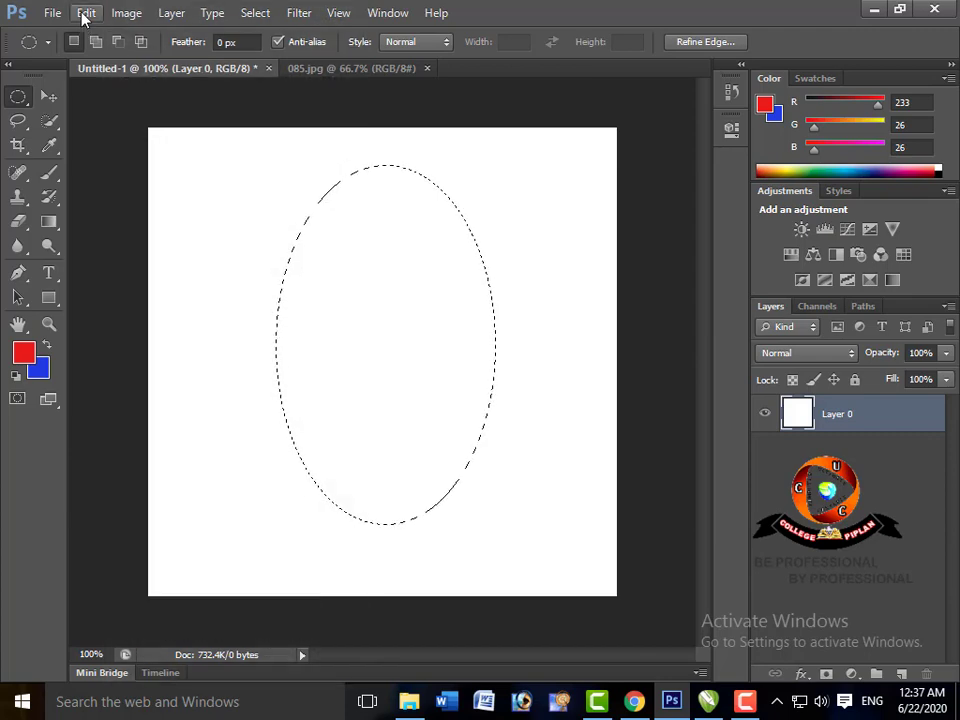
# Stroke the ellipse with a 5 px blue outline
pyautogui.click(85, 14)
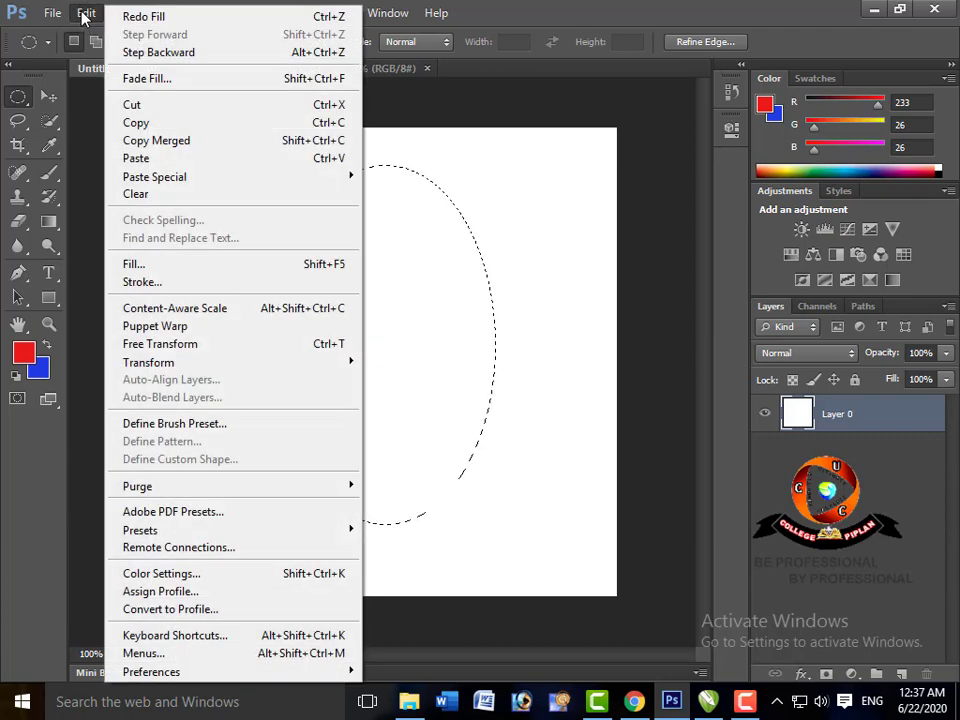
pyautogui.click(186, 284)
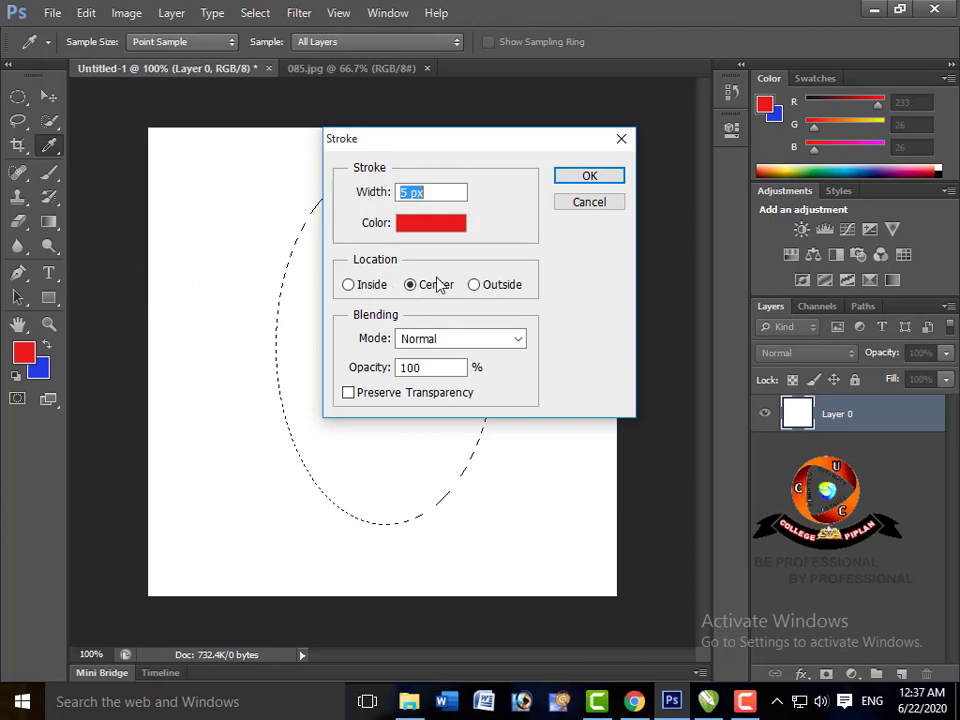
pyautogui.click(459, 227)
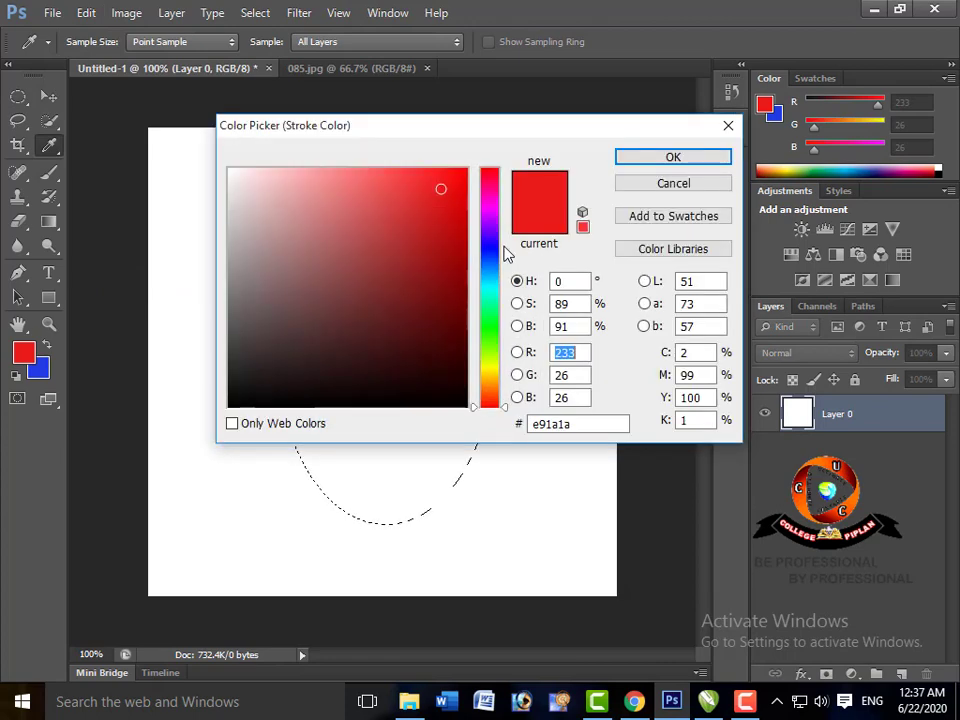
pyautogui.click(489, 259)
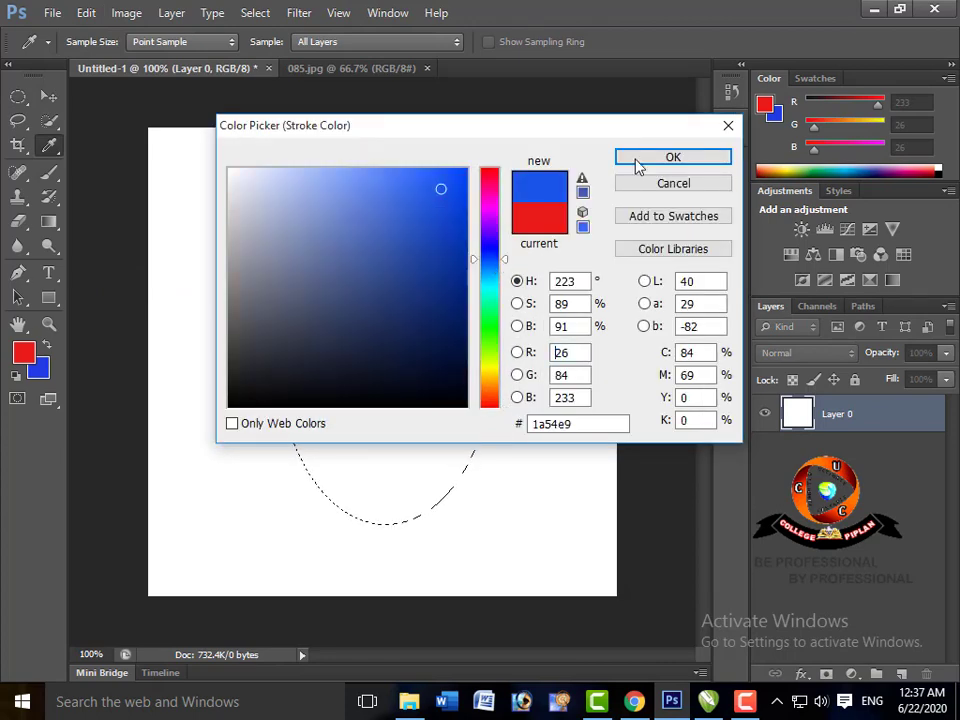
pyautogui.click(636, 163)
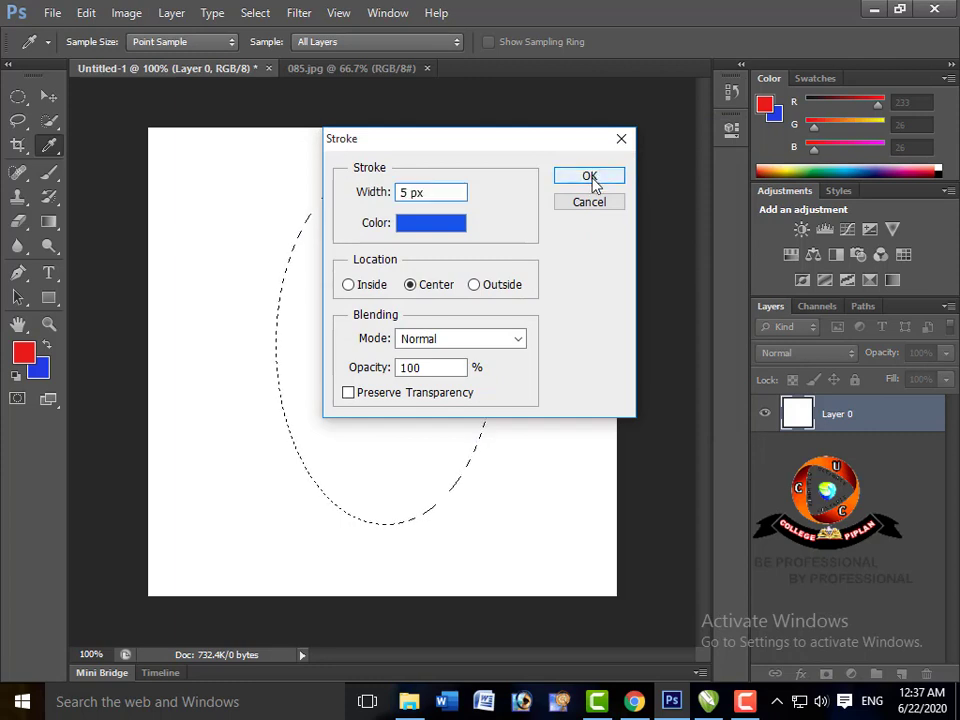
pyautogui.click(590, 177)
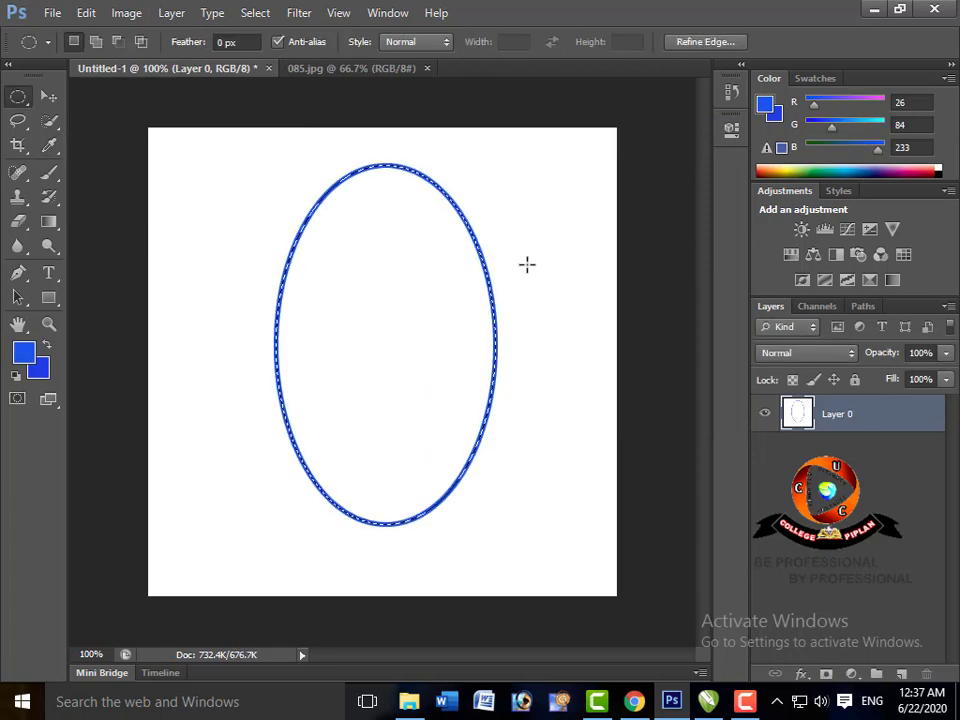
pyautogui.hotkey('ctrl', 'd')
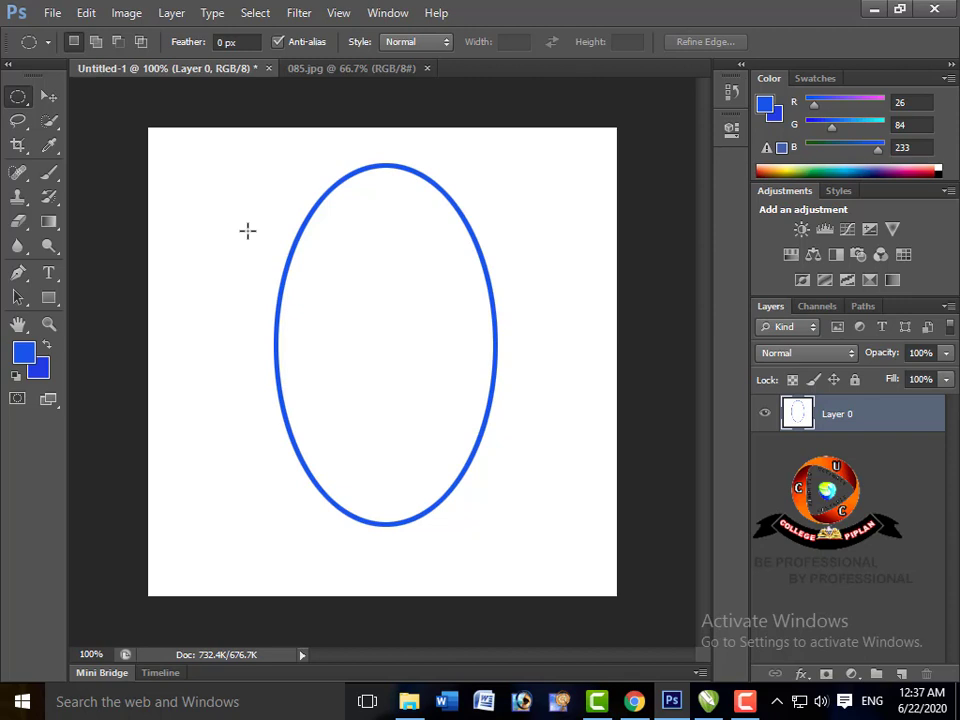
pyautogui.moveTo(250, 240)
pyautogui.mouseDown()
pyautogui.moveTo(476, 450)
pyautogui.moveTo(463, 450)
pyautogui.mouseUp()
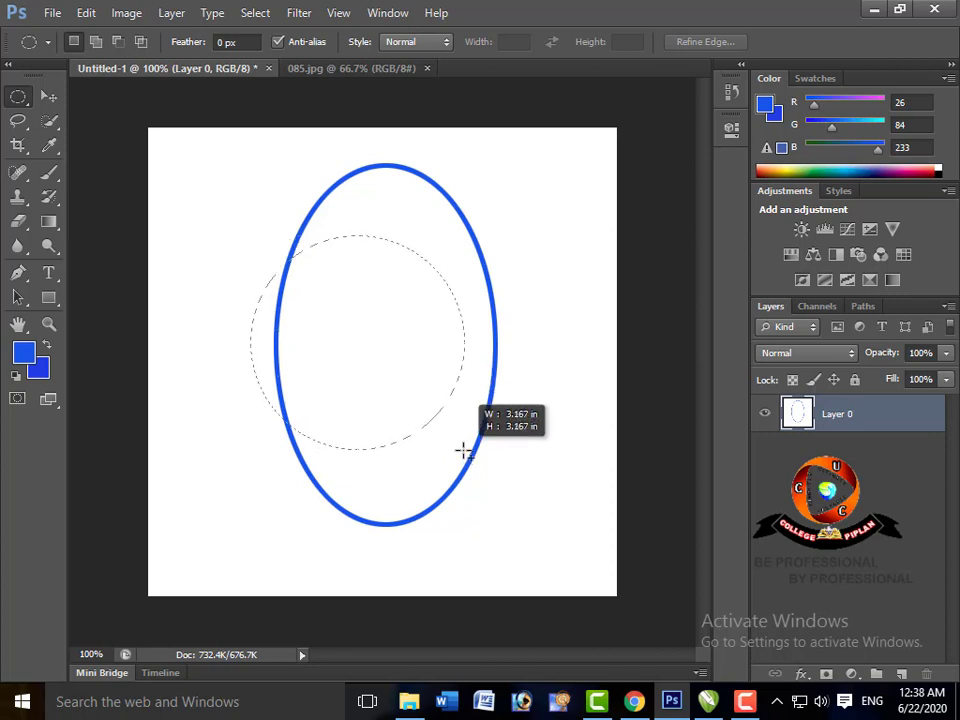
pyautogui.moveTo(463, 450); pyautogui.dragTo(463, 450)
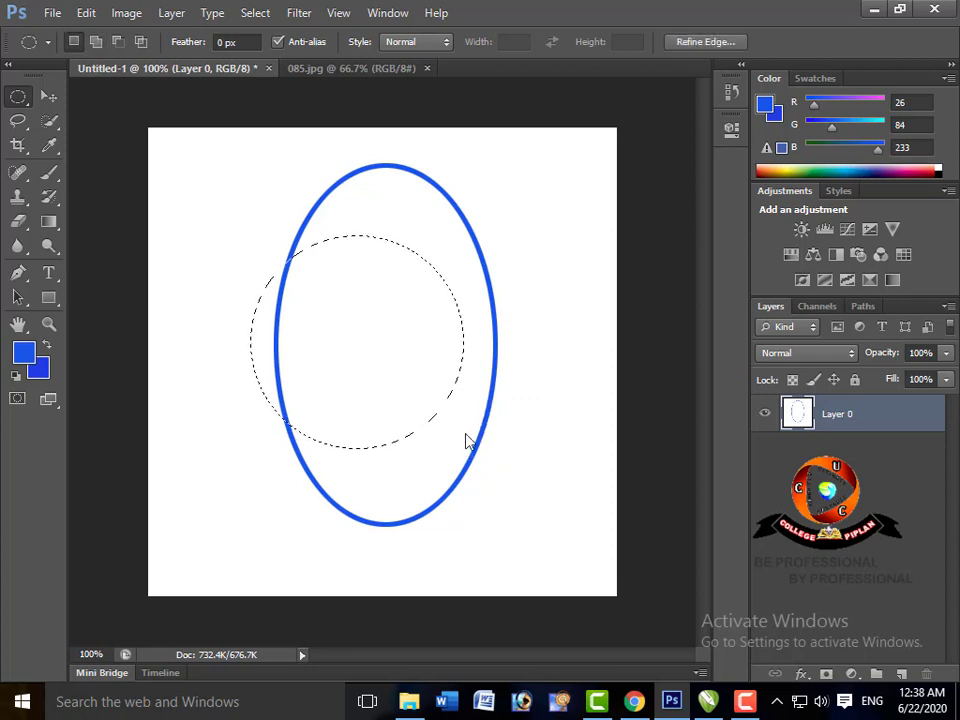
pyautogui.hotkey('alt', 'BackSpace')
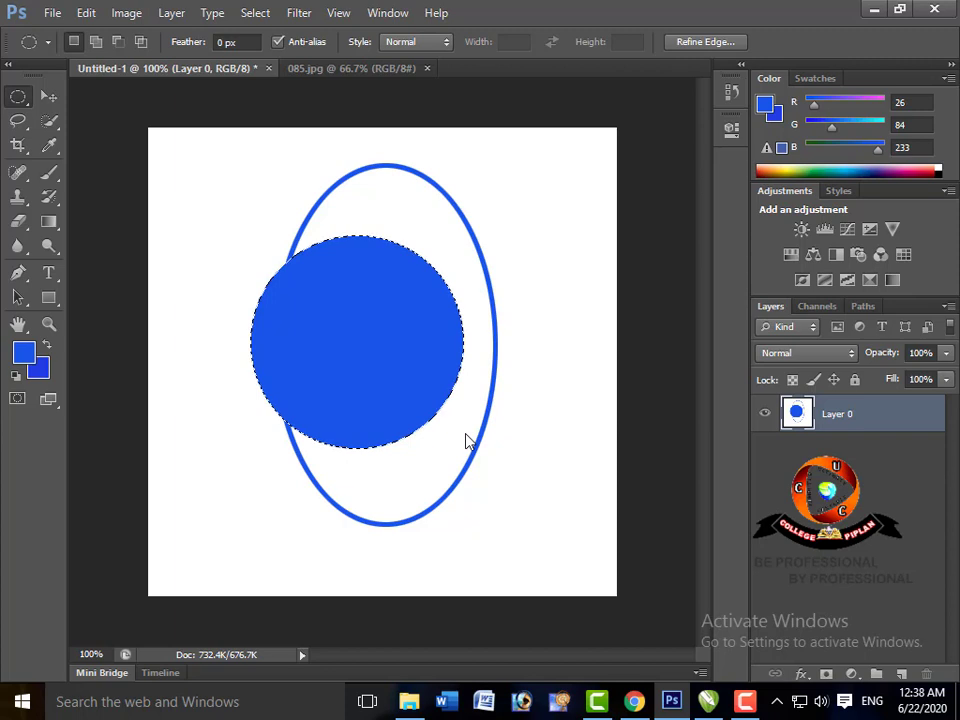
pyautogui.hotkey('ctrl', 'd')
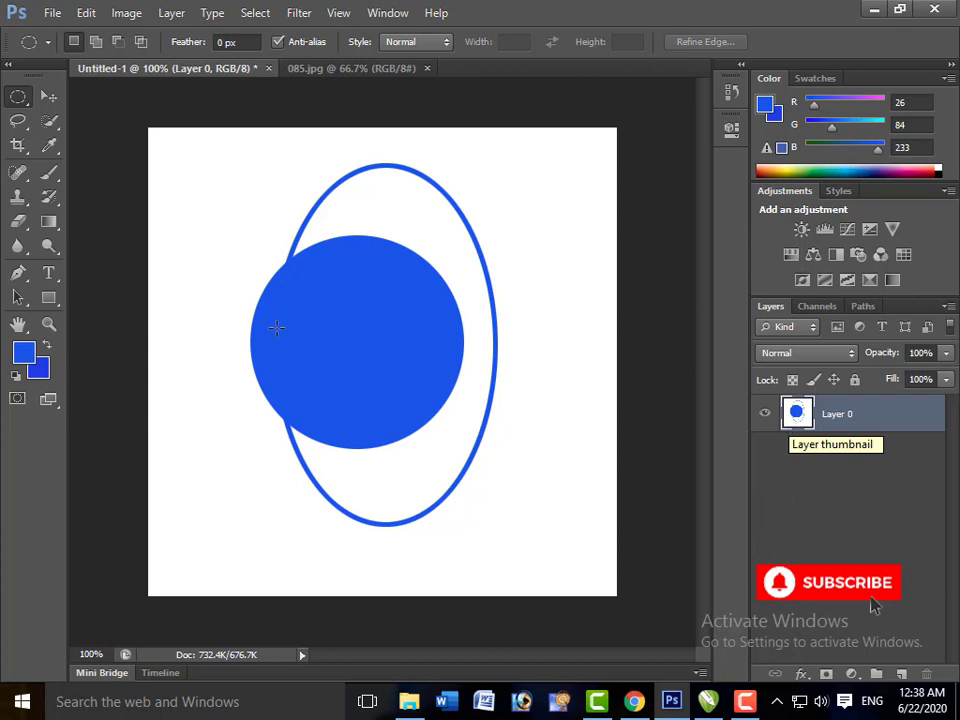
pyautogui.click(47, 97)
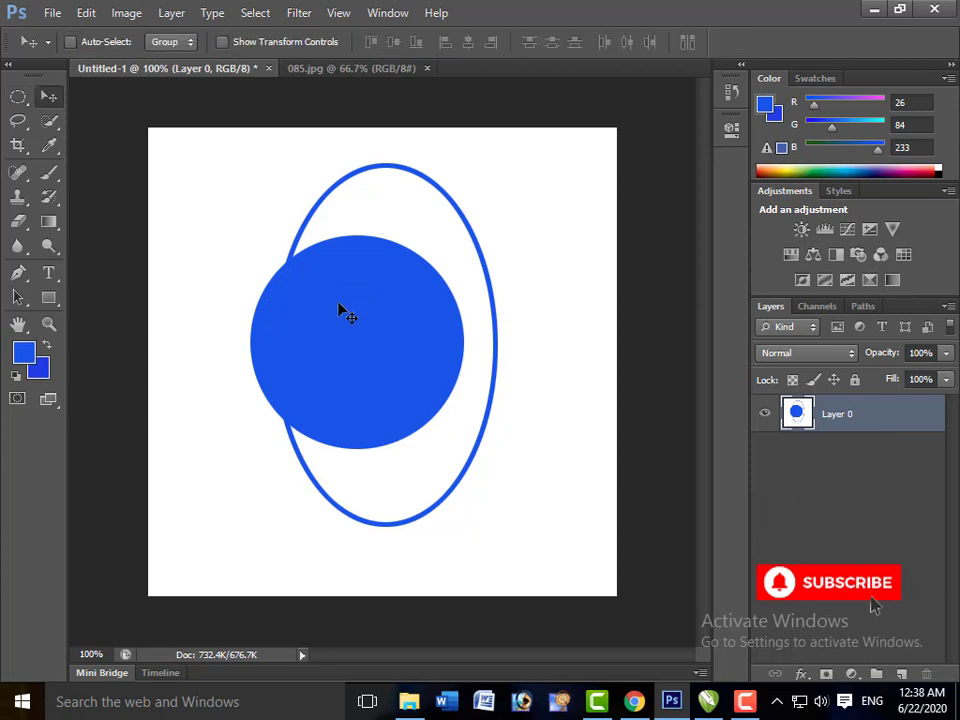
pyautogui.moveTo(339, 308); pyautogui.dragTo(343, 318)
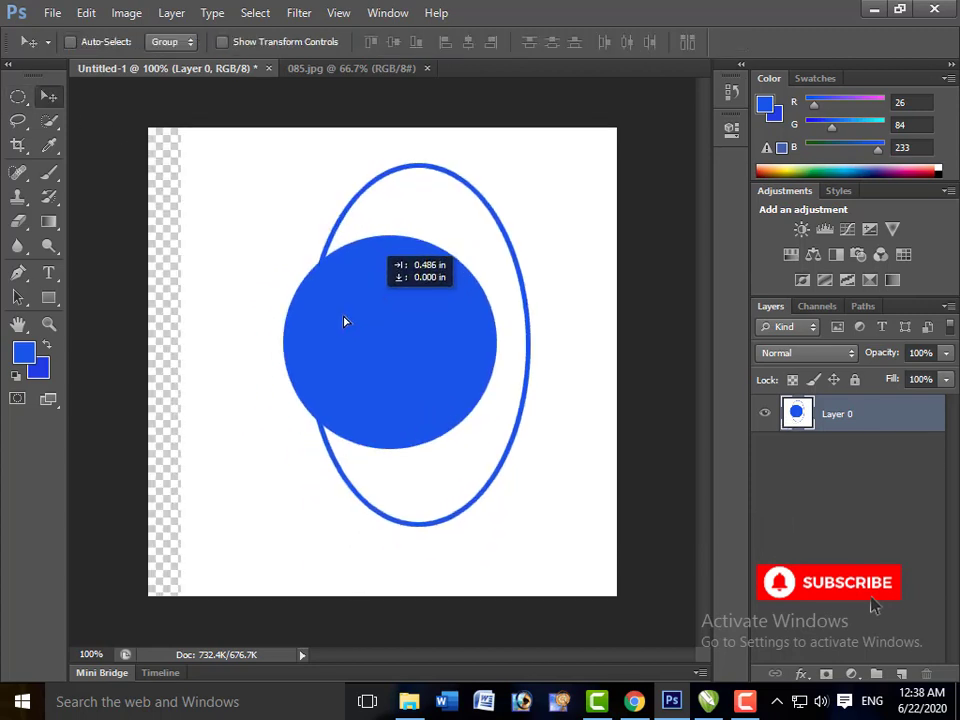
pyautogui.hotkey('ctrl', 'z')
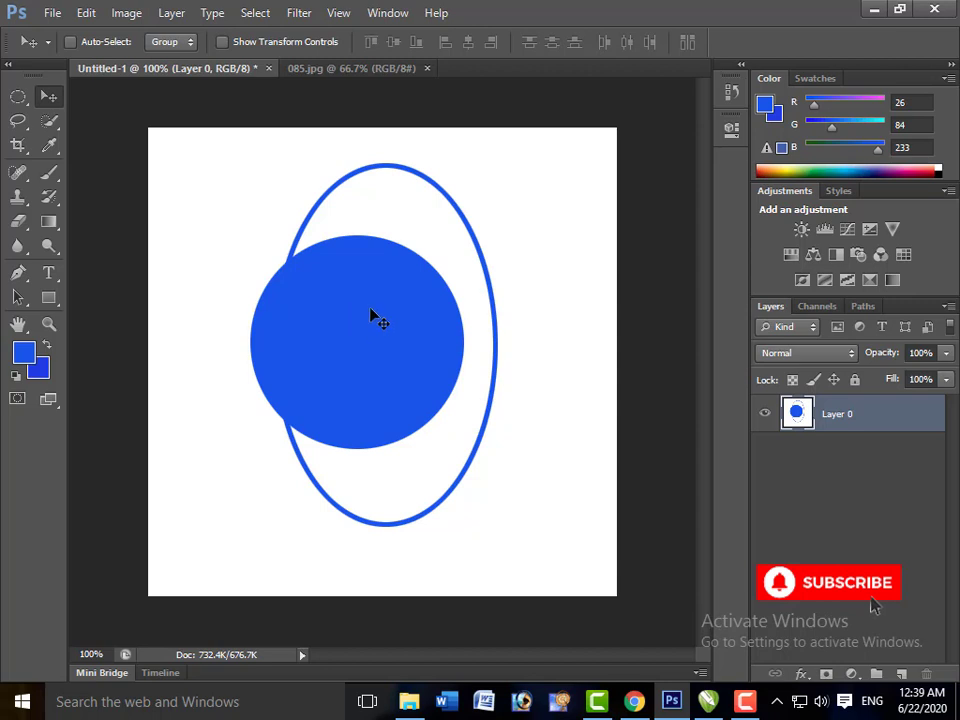
pyautogui.hotkey('ctrl', 'alt', 'z')
pyautogui.hotkey('ctrl', 'alt', 'z')
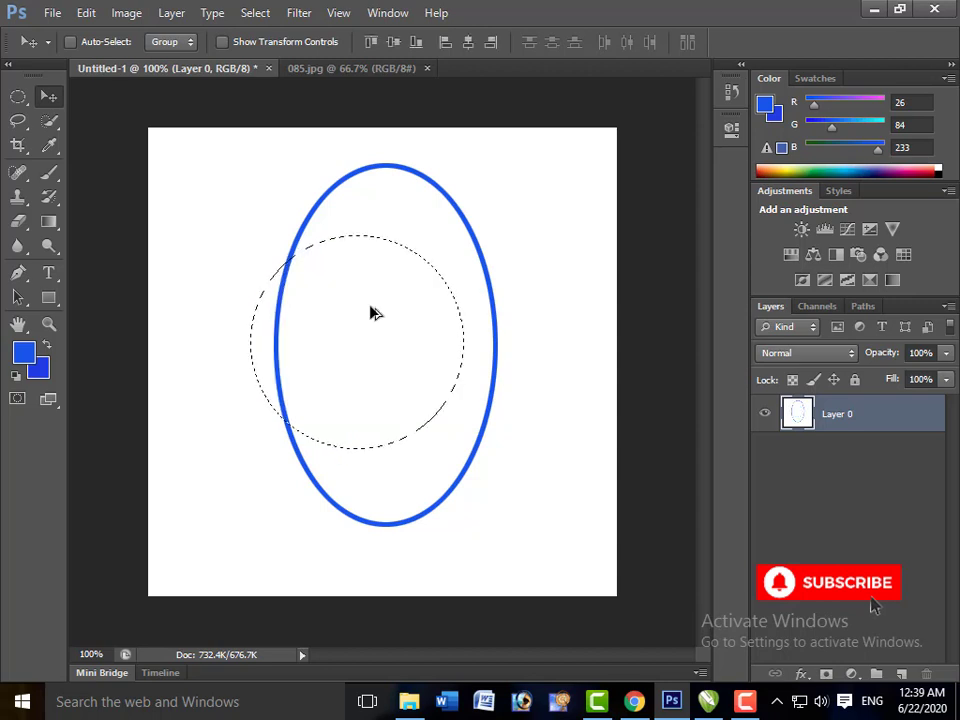
pyautogui.hotkey('ctrl', 'd')
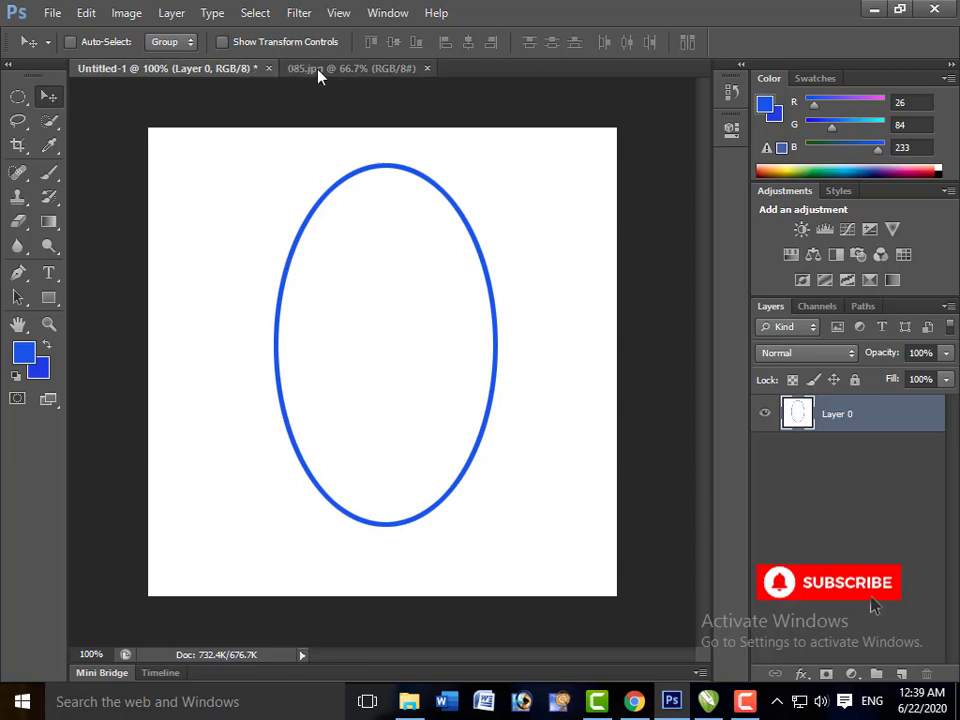
# On 085.jpg, draw a fresh elliptical selection around the cliff village
pyautogui.click(318, 68)
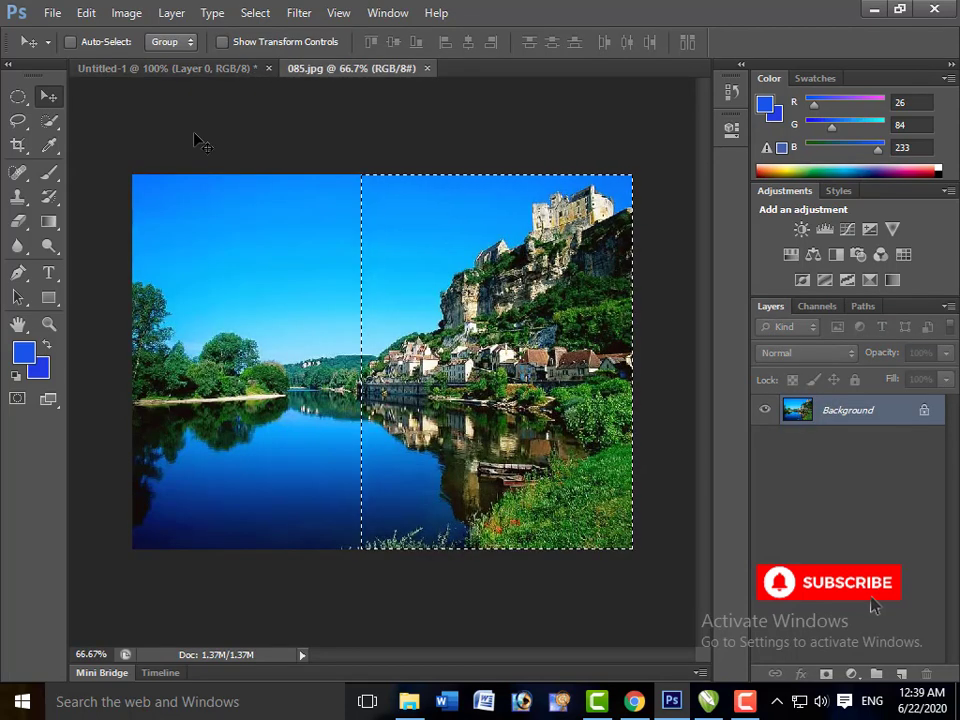
pyautogui.hotkey('ctrl', 'd')
pyautogui.click(18, 96)
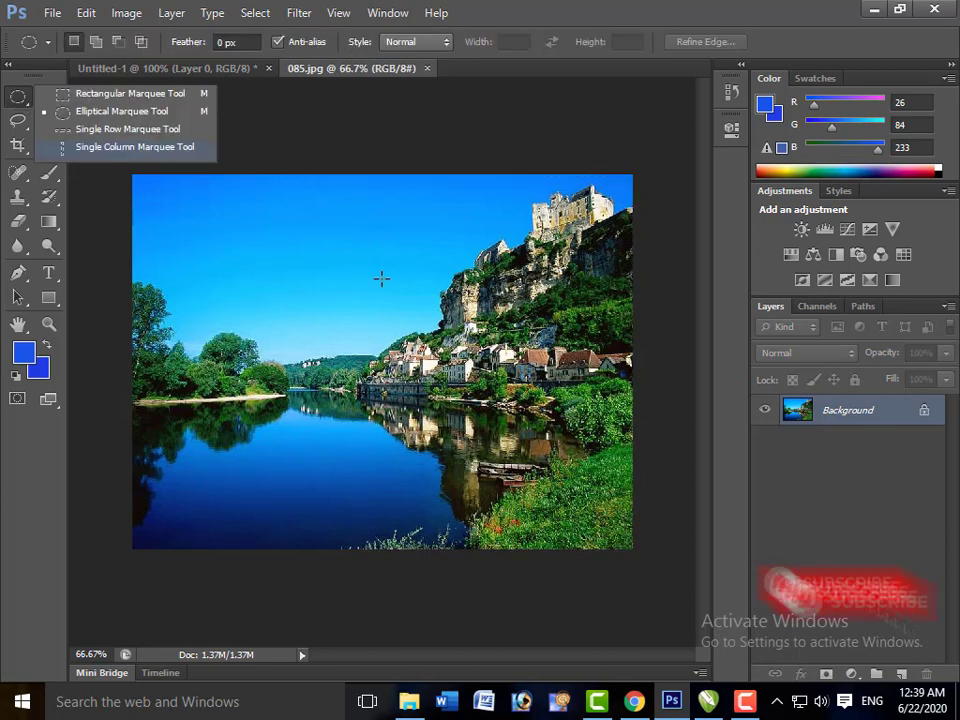
pyautogui.click(375, 208)
pyautogui.moveTo(387, 200)
pyautogui.mouseDown()
pyautogui.moveTo(614, 495)
pyautogui.moveTo(603, 500)
pyautogui.mouseUp()
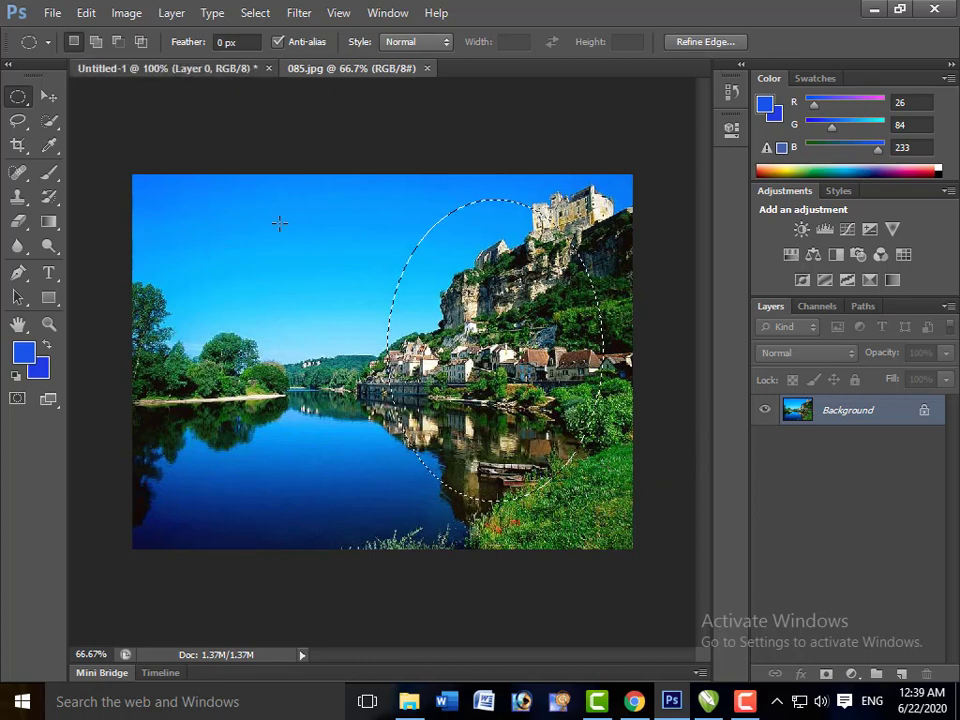
# Paste the oval village into Untitled-1, then step back twice to remove it and the blue outline
pyautogui.hotkey('ctrl', 'Tab')
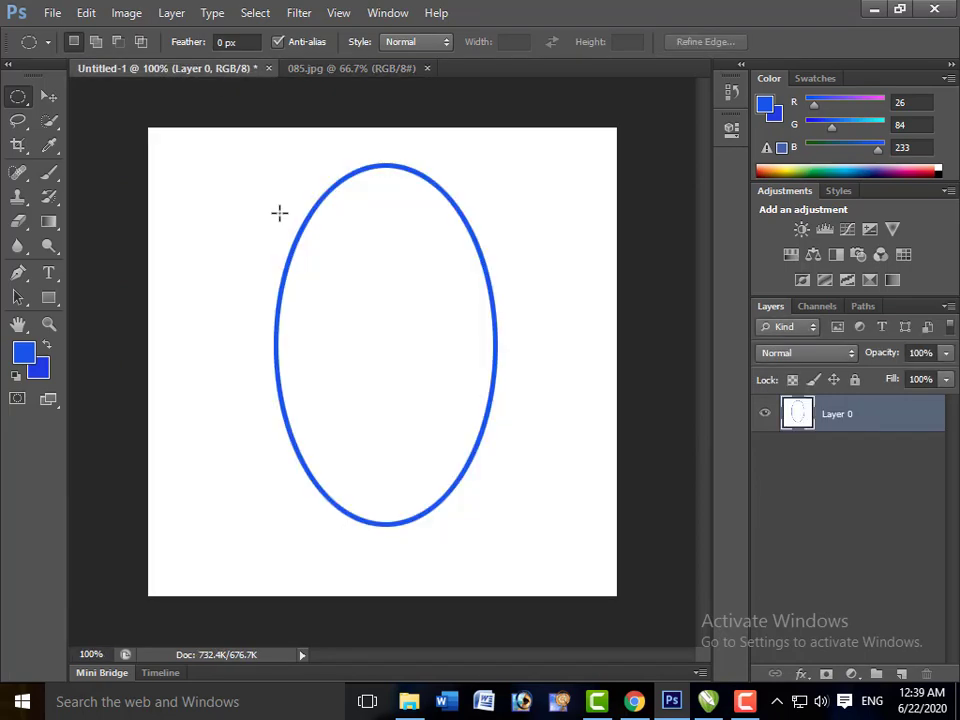
pyautogui.hotkey('ctrl', 'v')
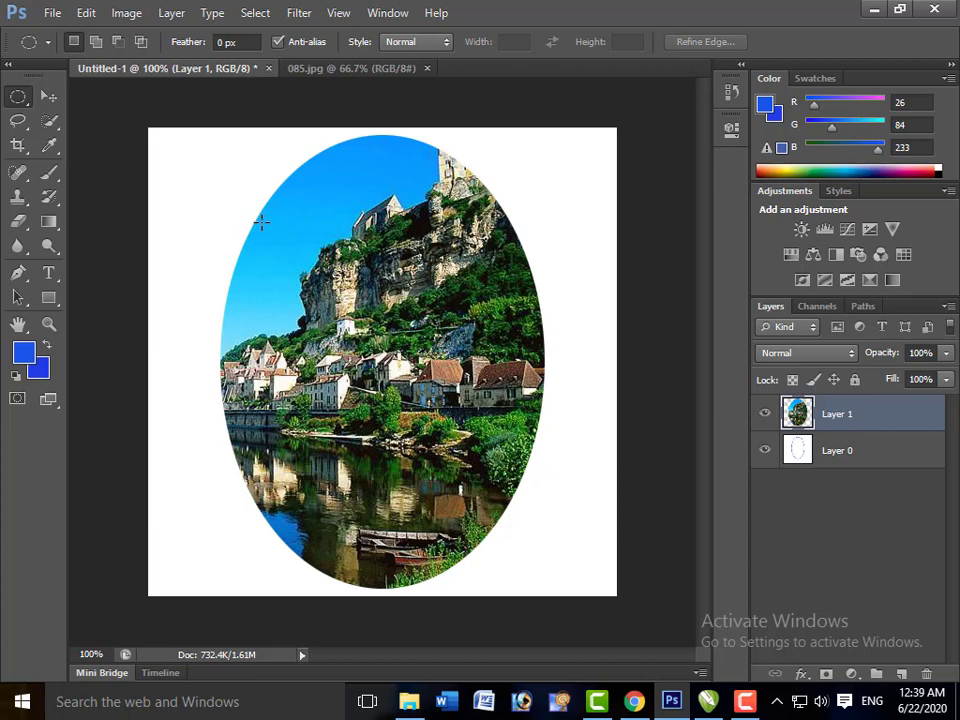
pyautogui.hotkey('ctrl', 'alt', 'z')
pyautogui.hotkey('ctrl', 'alt', 'z')
pyautogui.hotkey('ctrl', 'alt', 'z')
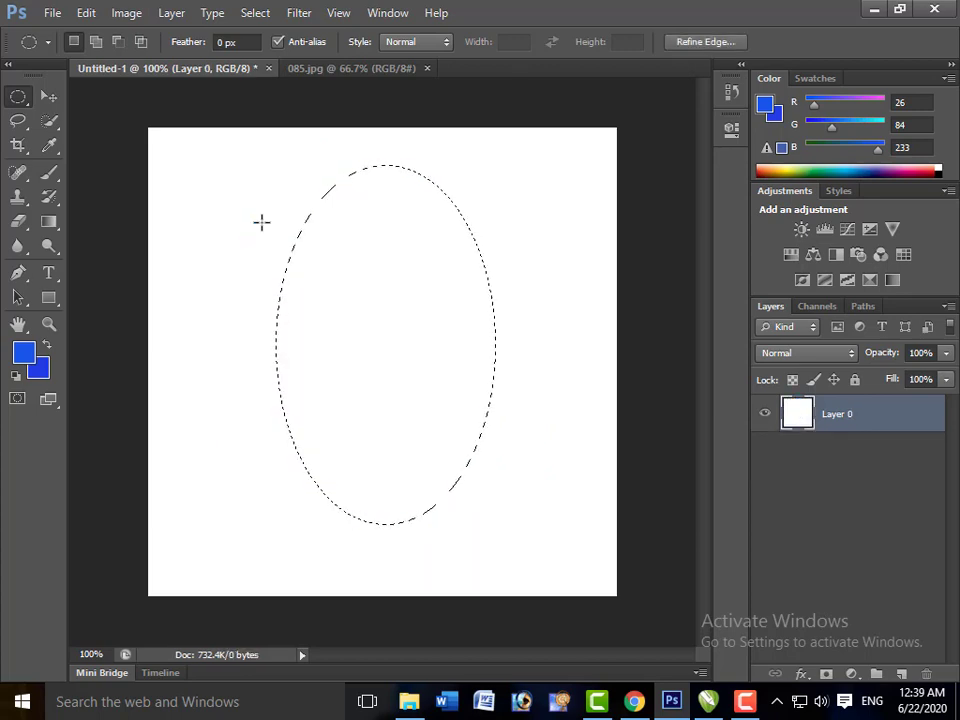
pyautogui.hotkey('ctrl', 'alt', 'z')
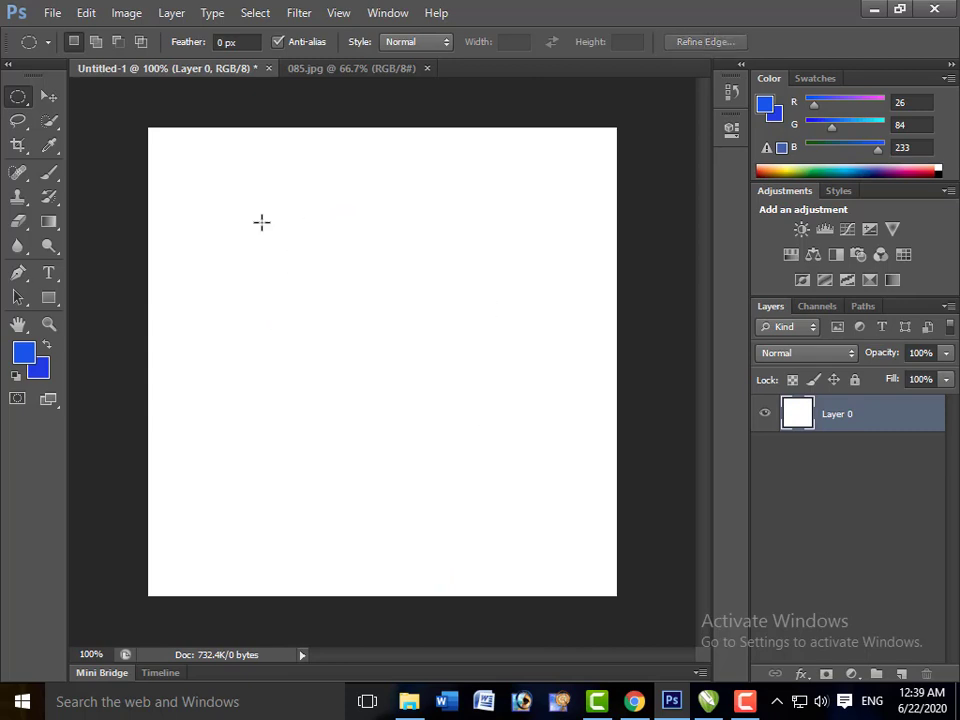
# Switch back to the Rectangular Marquee and set its style to Fixed Ratio
pyautogui.rightClick(18, 97)
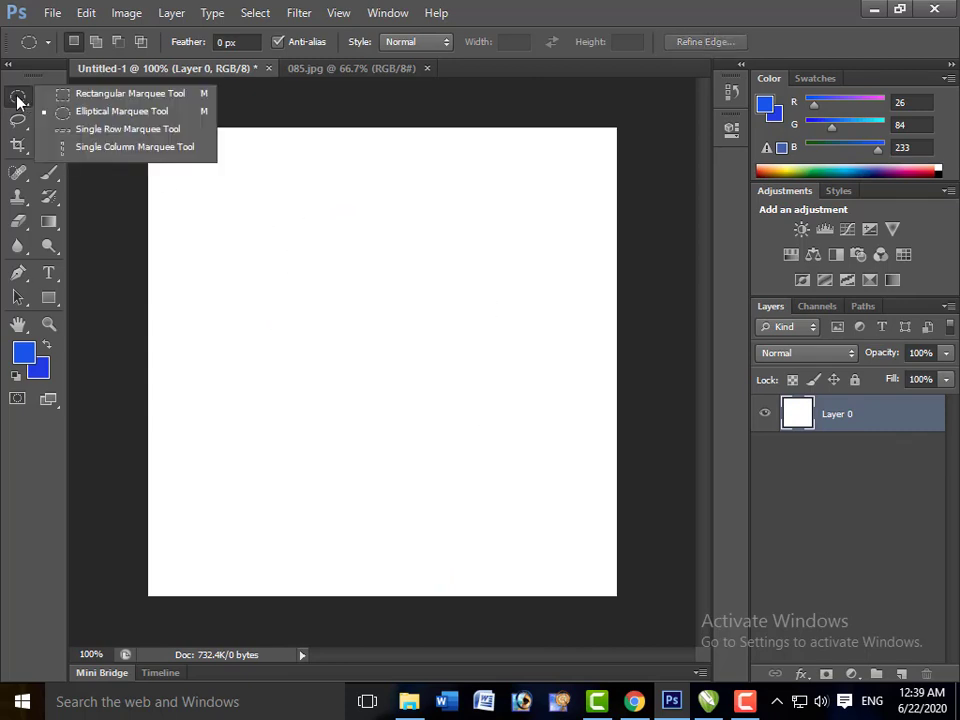
pyautogui.click(120, 93)
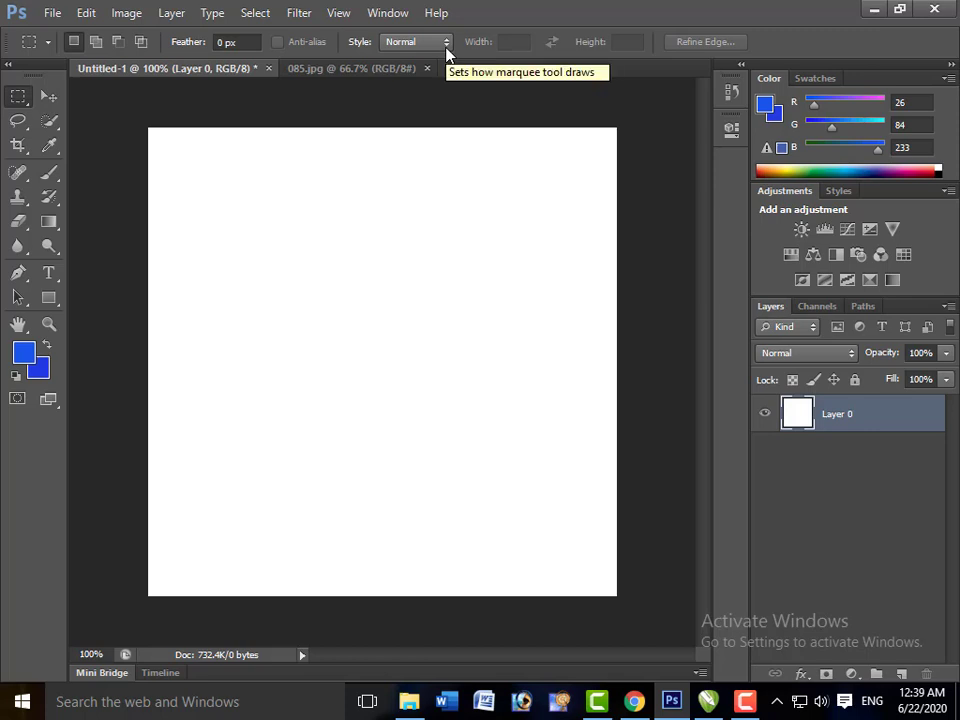
pyautogui.click(446, 45)
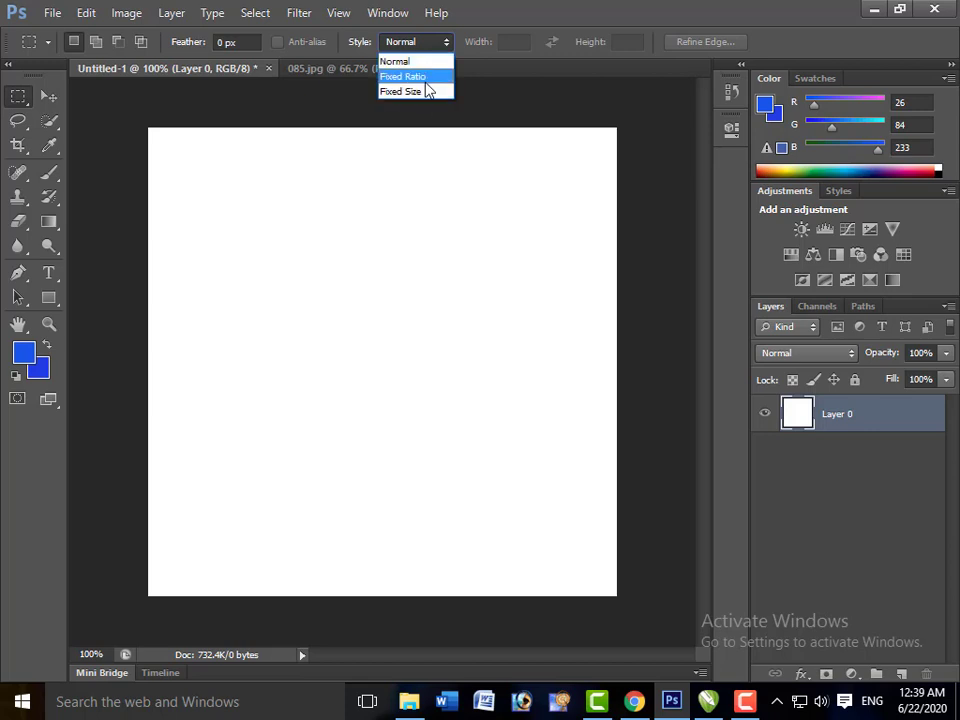
pyautogui.click(426, 80)
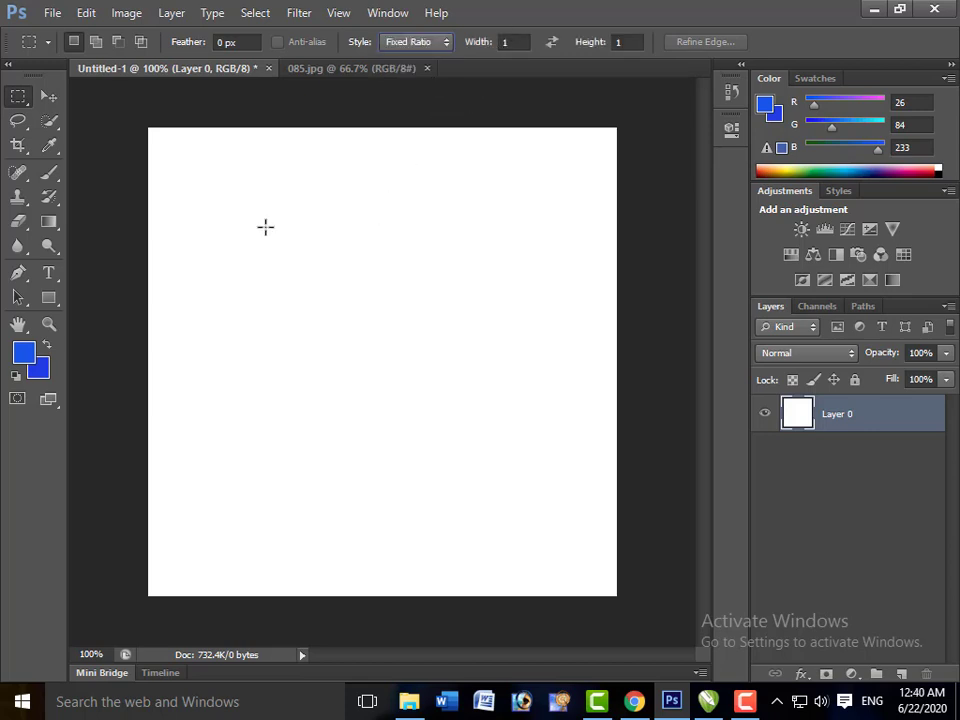
# Draw a square 1:1 selection, clear it, and reopen the Style list
pyautogui.moveTo(265, 204)
pyautogui.mouseDown()
pyautogui.moveTo(462, 334)
pyautogui.moveTo(508, 379)
pyautogui.mouseUp()
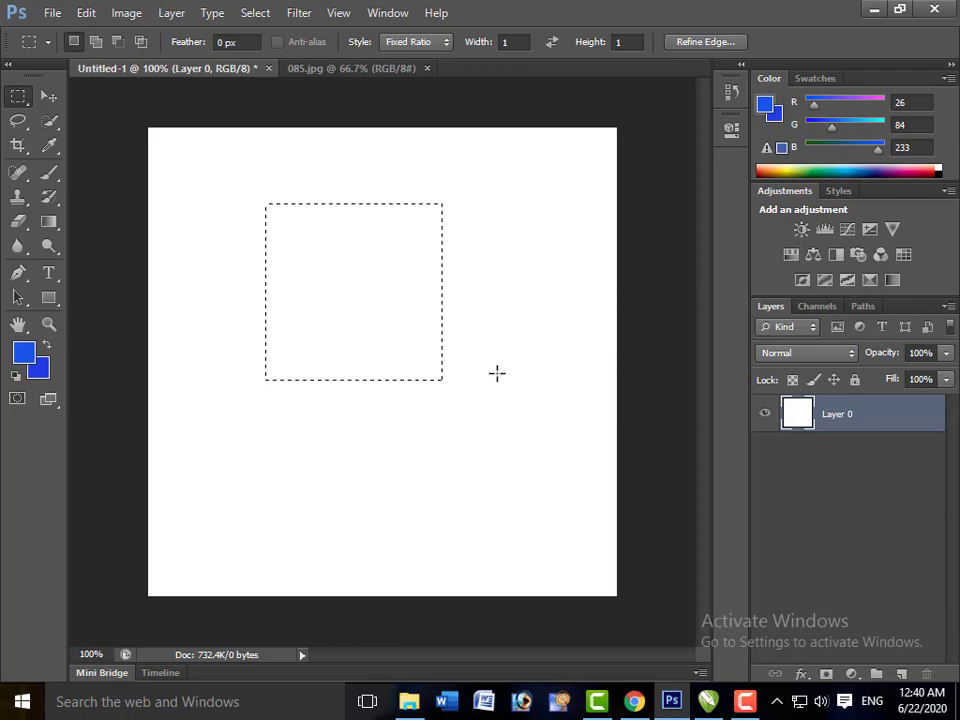
pyautogui.click(466, 260)
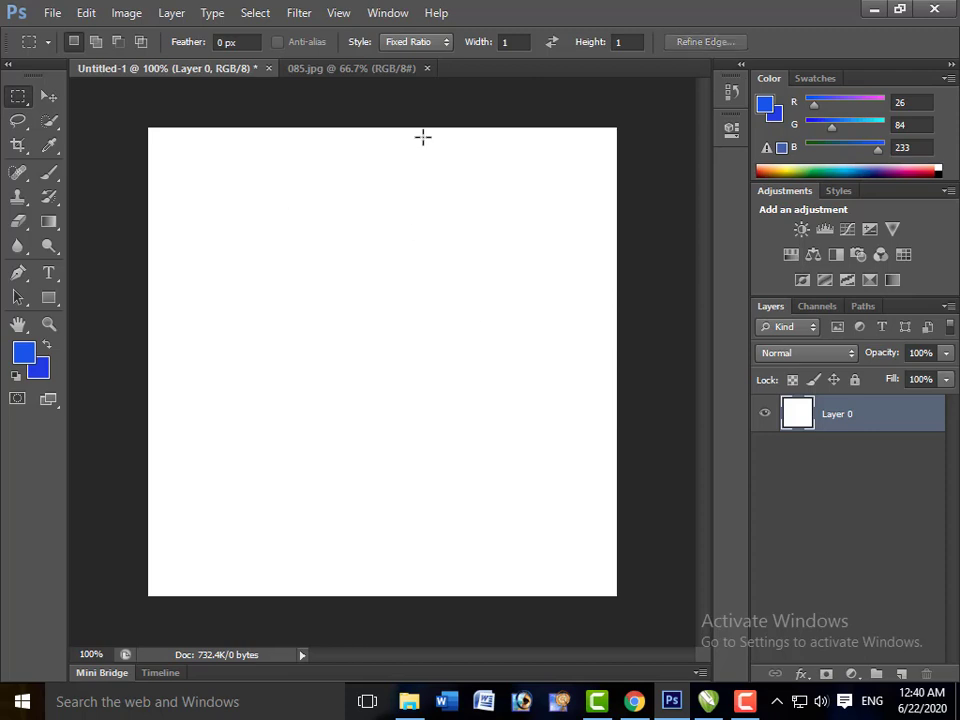
pyautogui.click(448, 45)
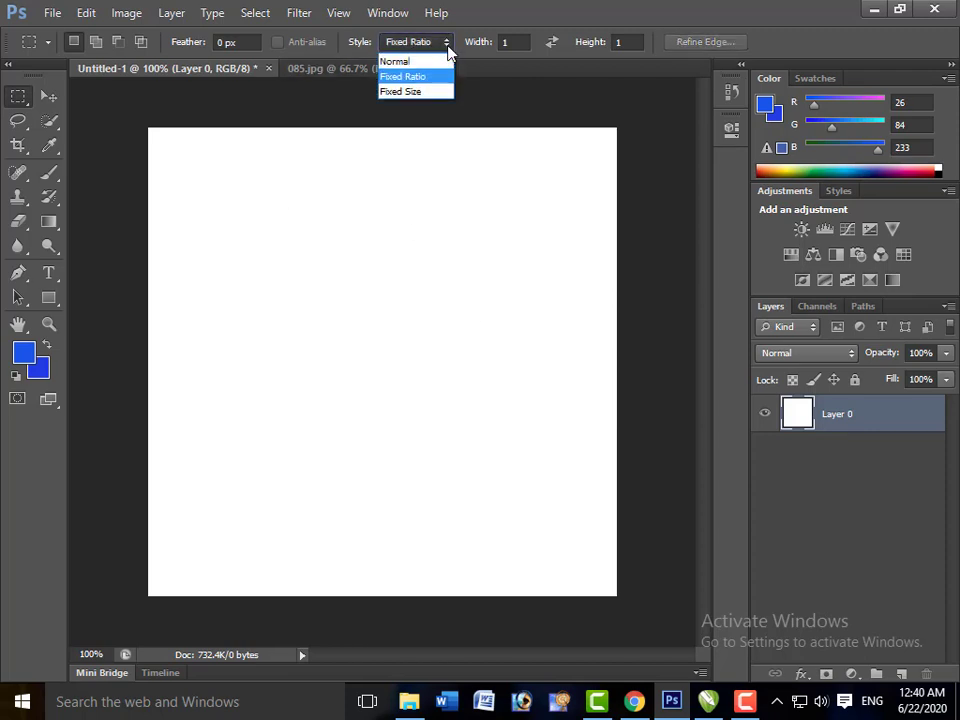
# Switch the marquee style to Fixed Size 200 × 100 px and test a rectangle on the canvas
pyautogui.click(425, 93)
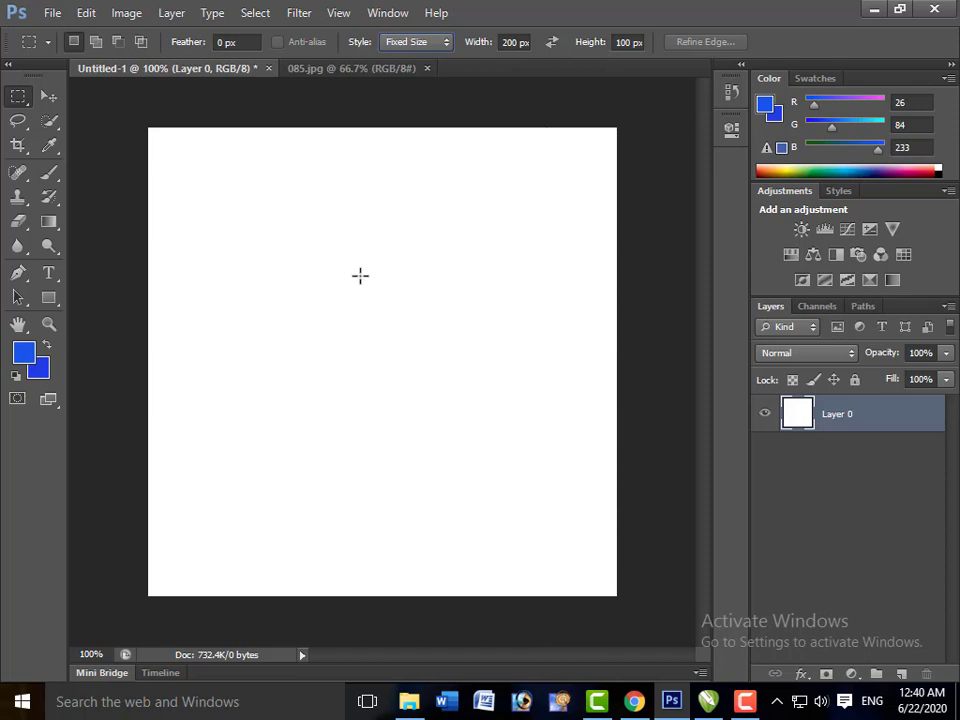
pyautogui.moveTo(240, 224); pyautogui.dragTo(274, 236)
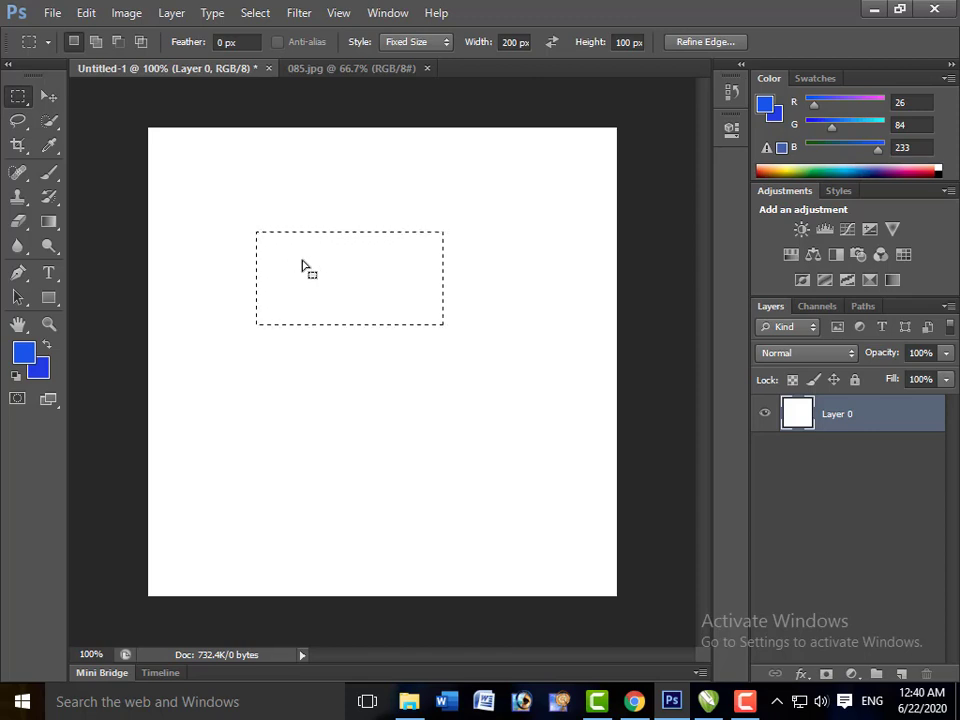
pyautogui.hotkey('ctrl', 'd')
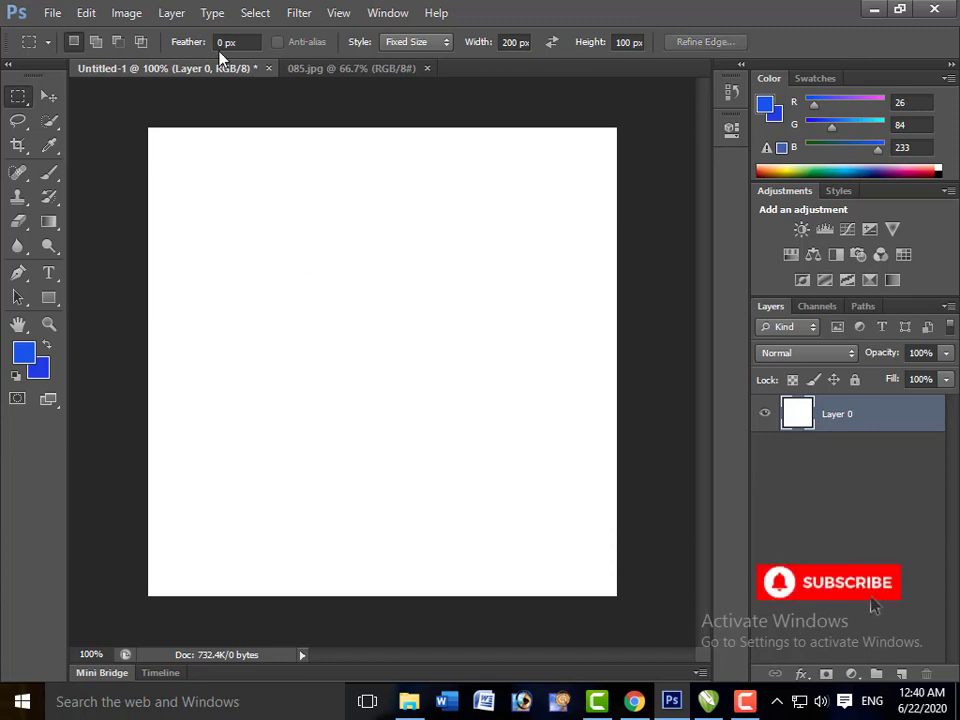
# Clear the ellipse selection on 085.jpg, then place a 200 × 100 px rectangle on Untitled-1
pyautogui.click(358, 72)
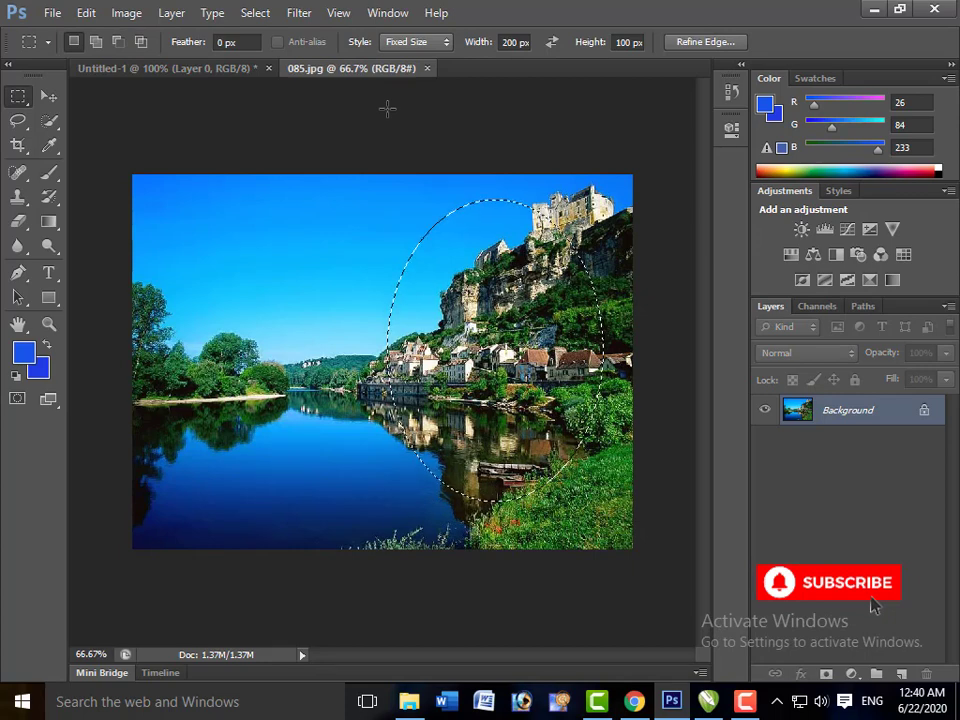
pyautogui.hotkey('ctrl', 'd')
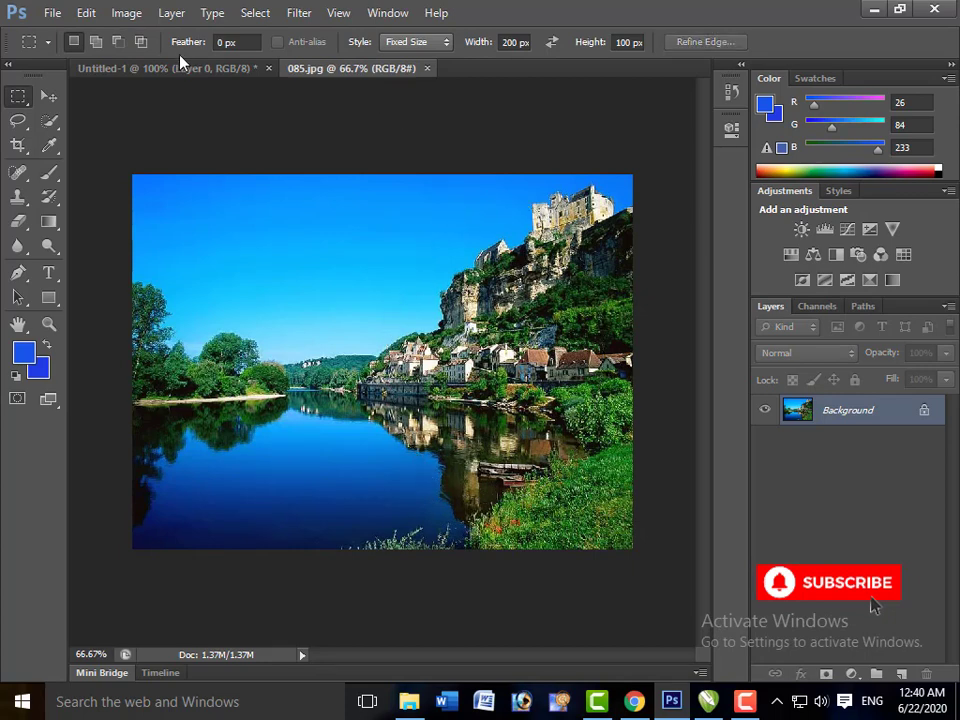
pyautogui.click(195, 70)
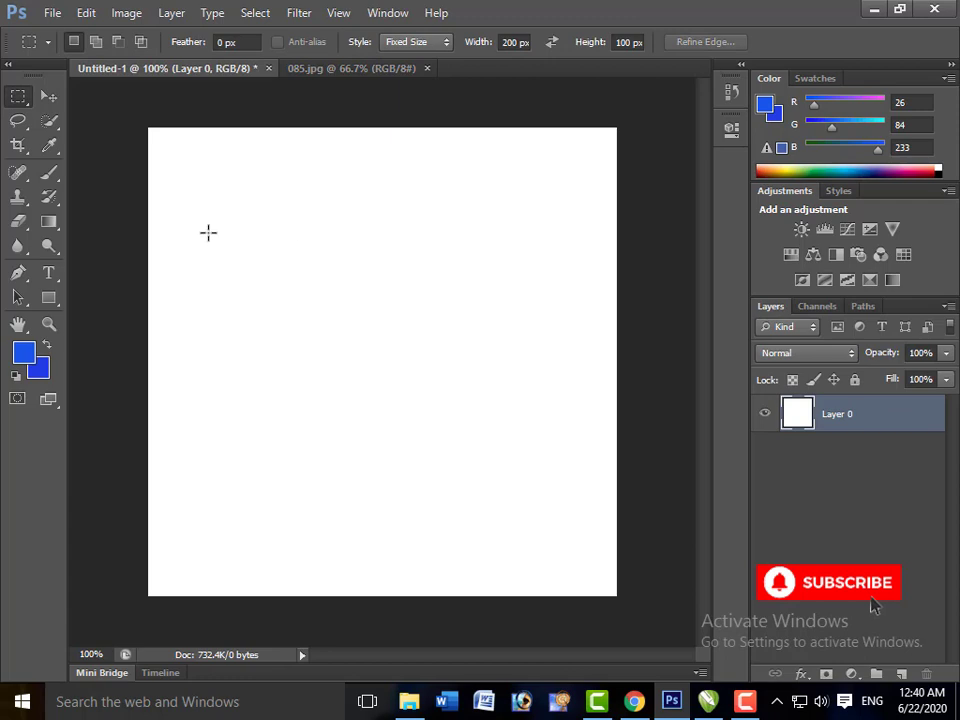
pyautogui.moveTo(208, 232); pyautogui.dragTo(244, 233)
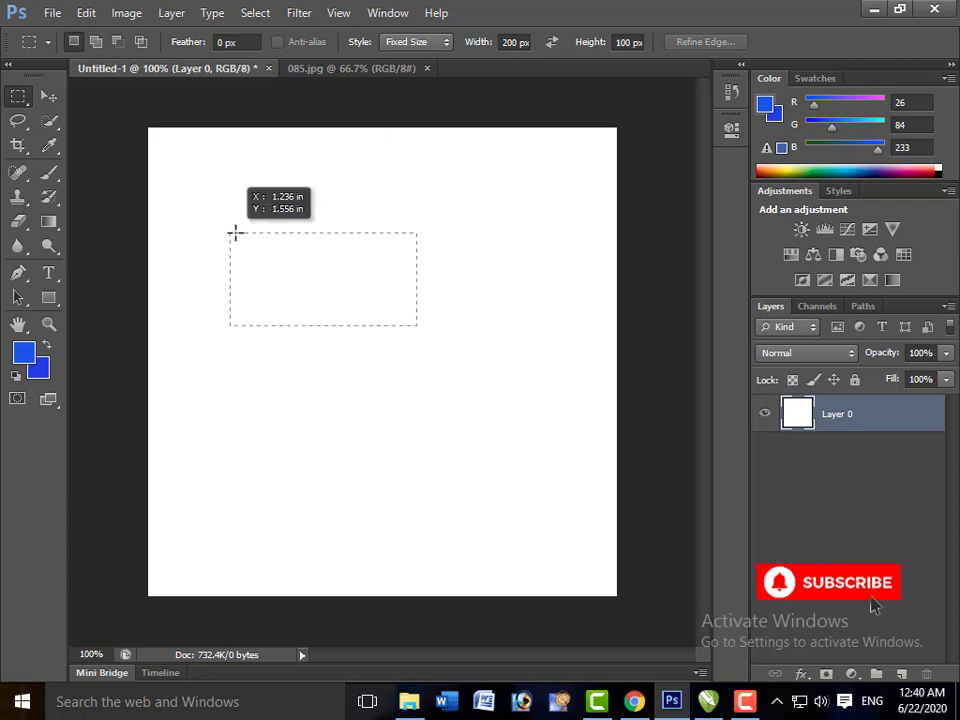
pyautogui.click(446, 44)
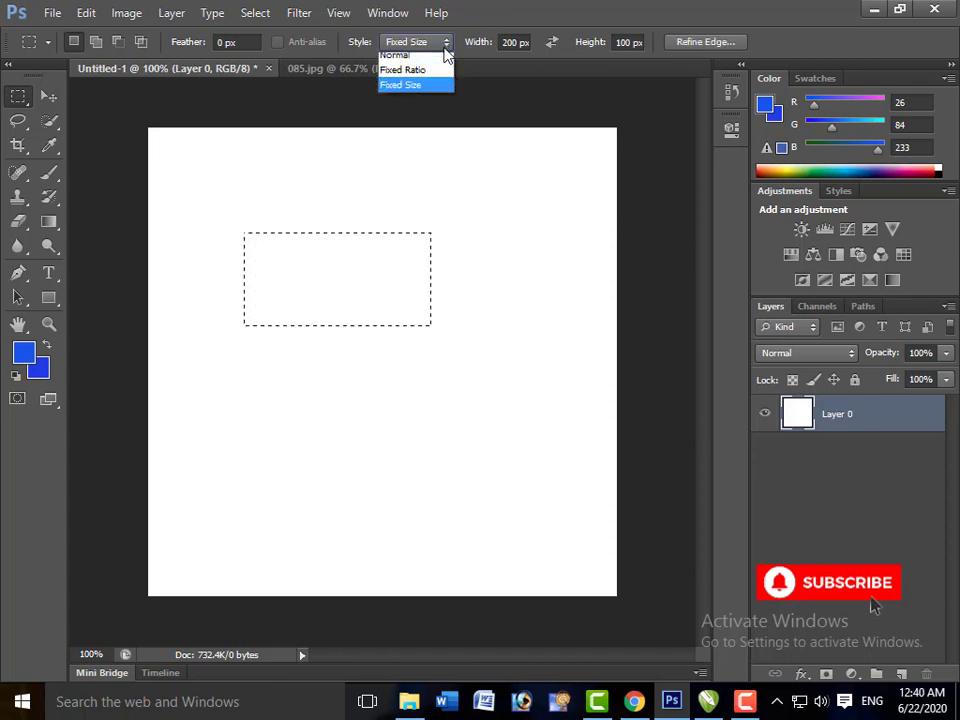
# Return the marquee to Normal style and set its feather to 50 px
pyautogui.click(410, 86)
pyautogui.press('Up')
pyautogui.press('Up')
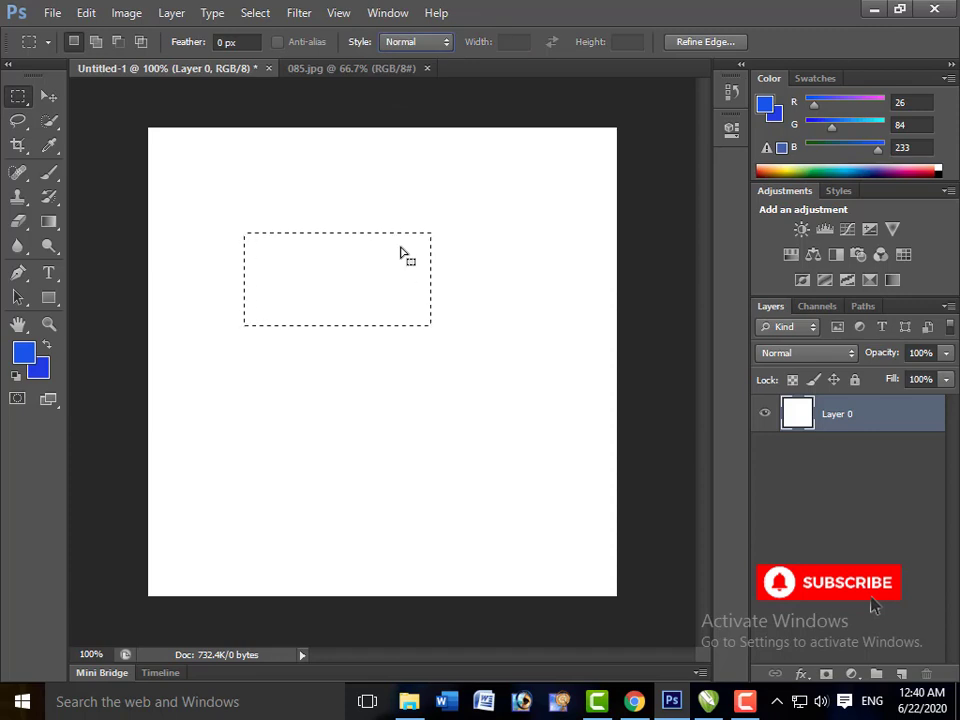
pyautogui.click(396, 244)
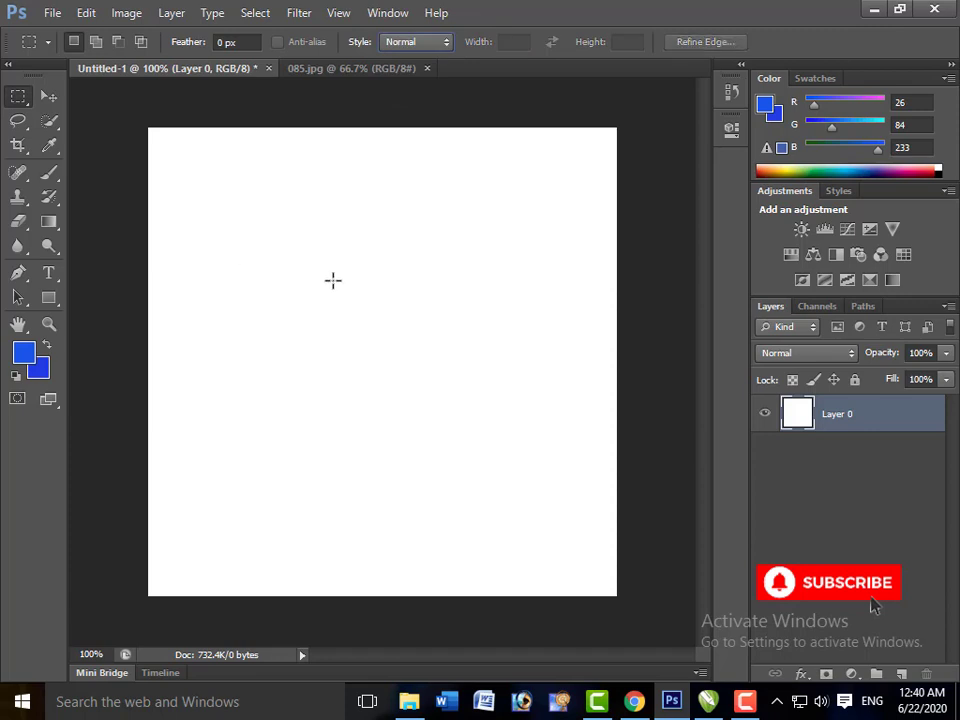
pyautogui.moveTo(224, 231); pyautogui.dragTo(517, 369)
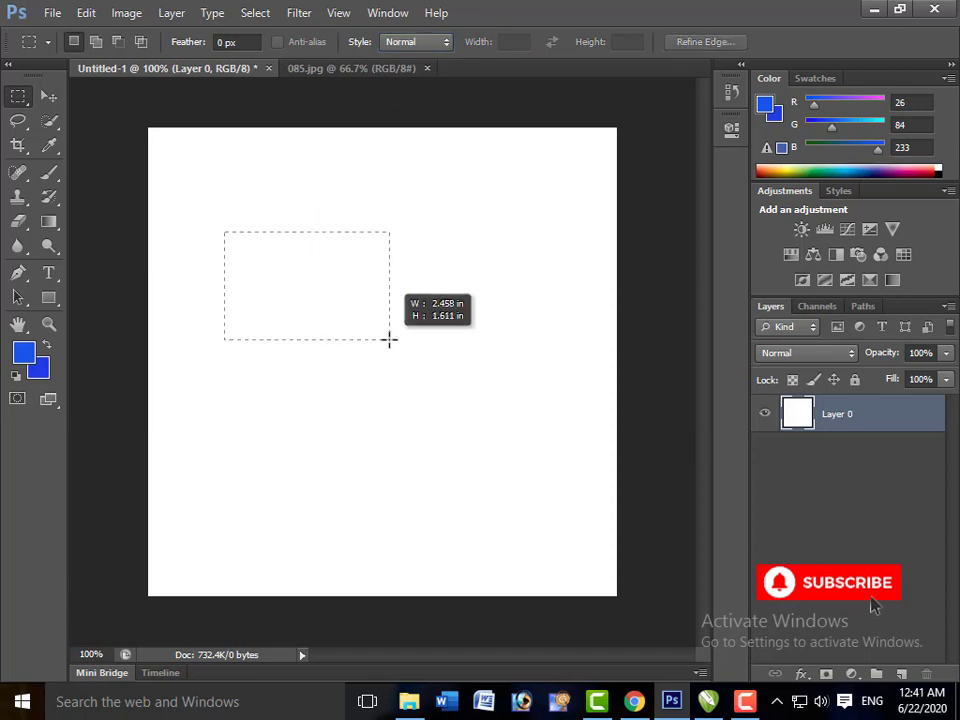
pyautogui.moveTo(453, 375); pyautogui.dragTo(523, 369)
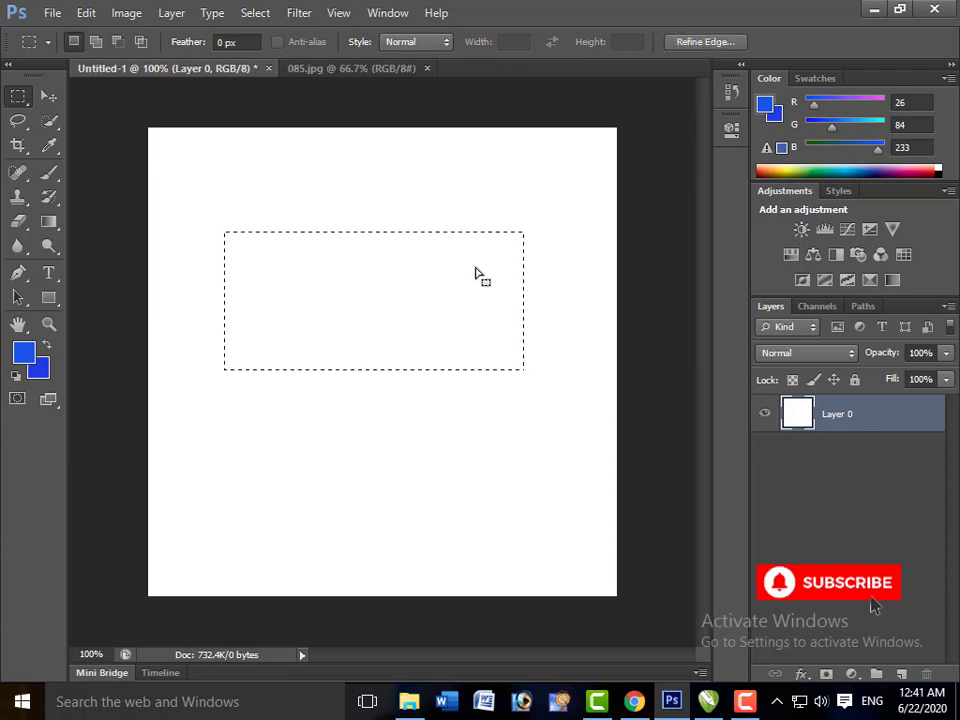
pyautogui.click(216, 44)
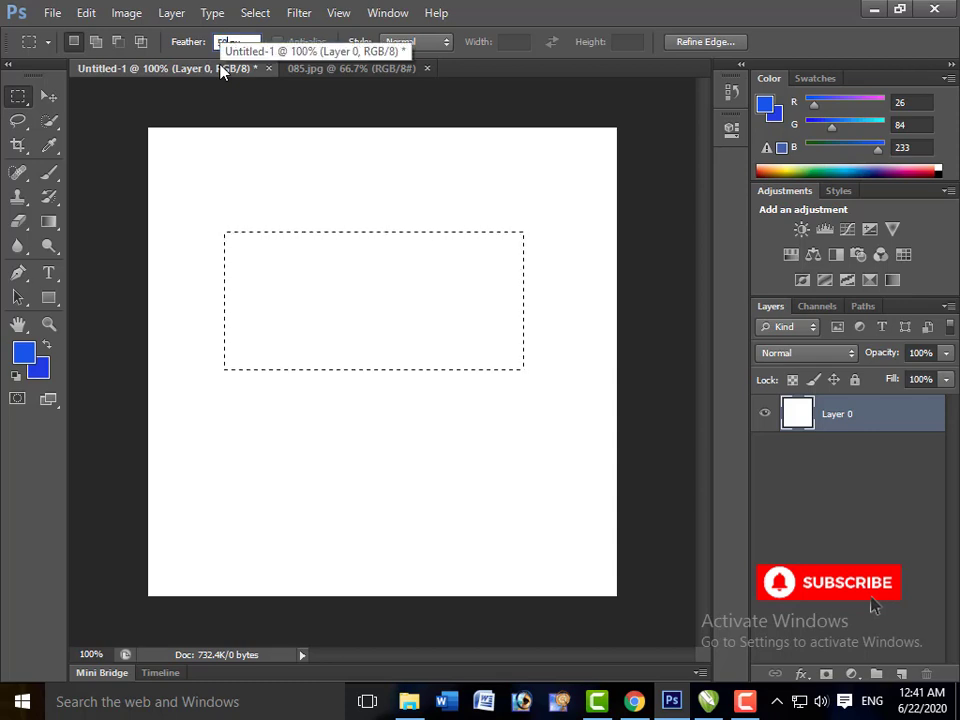
pyautogui.write('50')
pyautogui.press('Return')
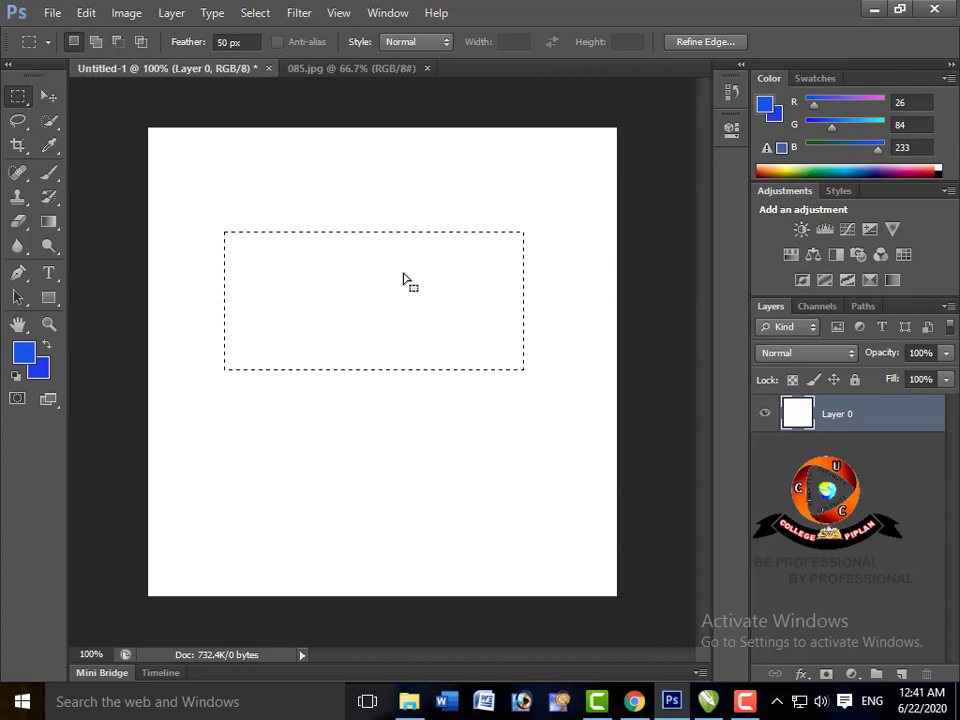
# Fill a large 50 px feathered selection with blue, then undo the fill and deselect
pyautogui.hotkey('ctrl', 'd')
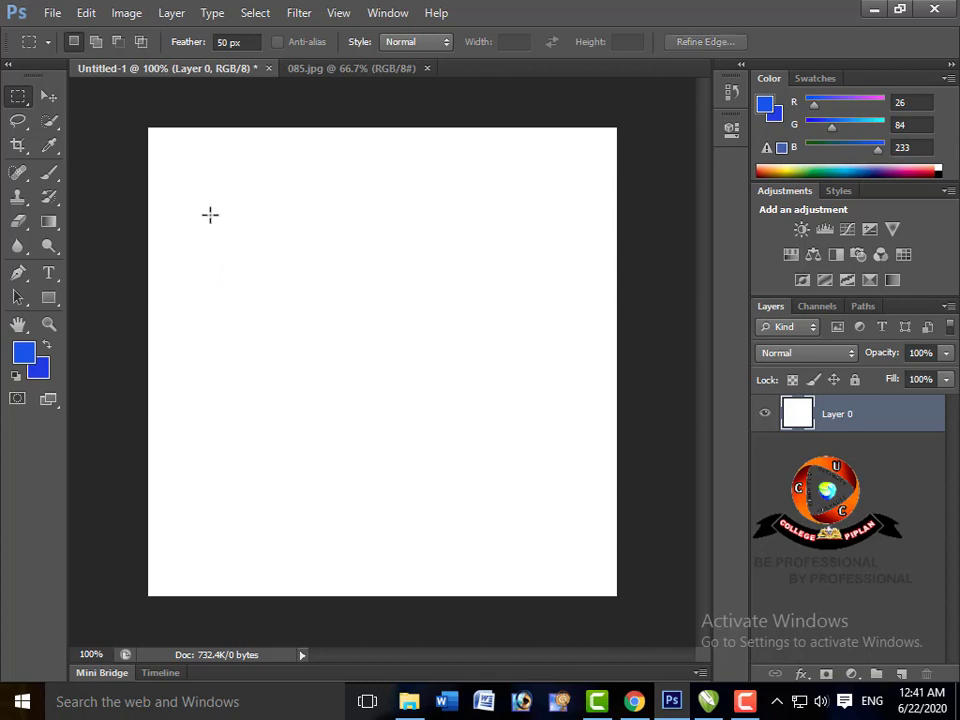
pyautogui.moveTo(211, 212); pyautogui.dragTo(567, 365)
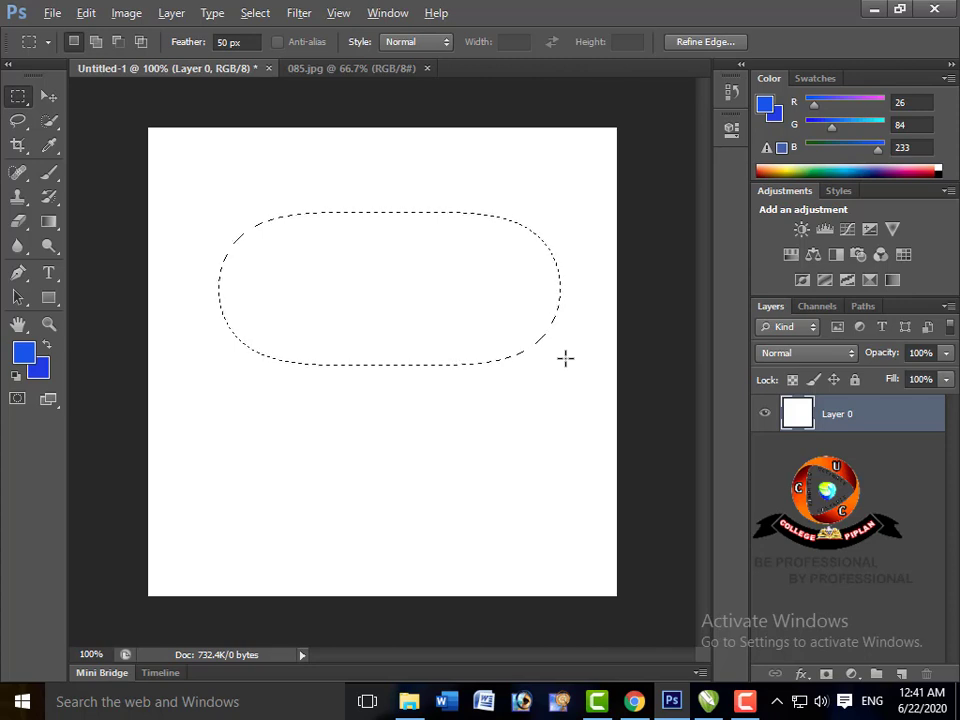
pyautogui.press('alt')
pyautogui.hotkey('alt', 'BackSpace')
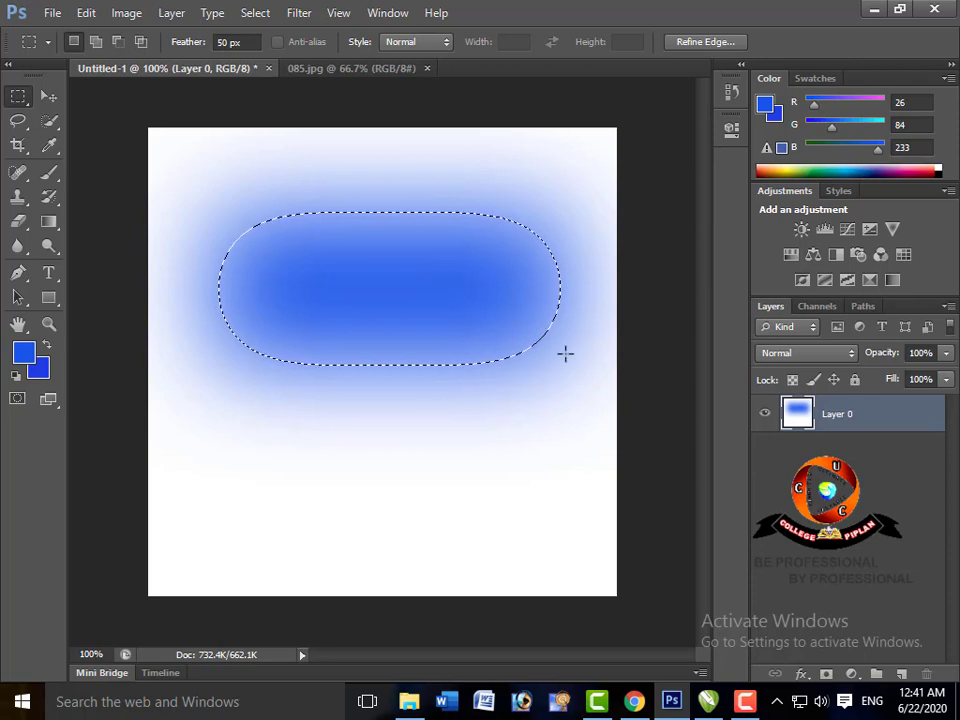
pyautogui.hotkey('ctrl', 'z')
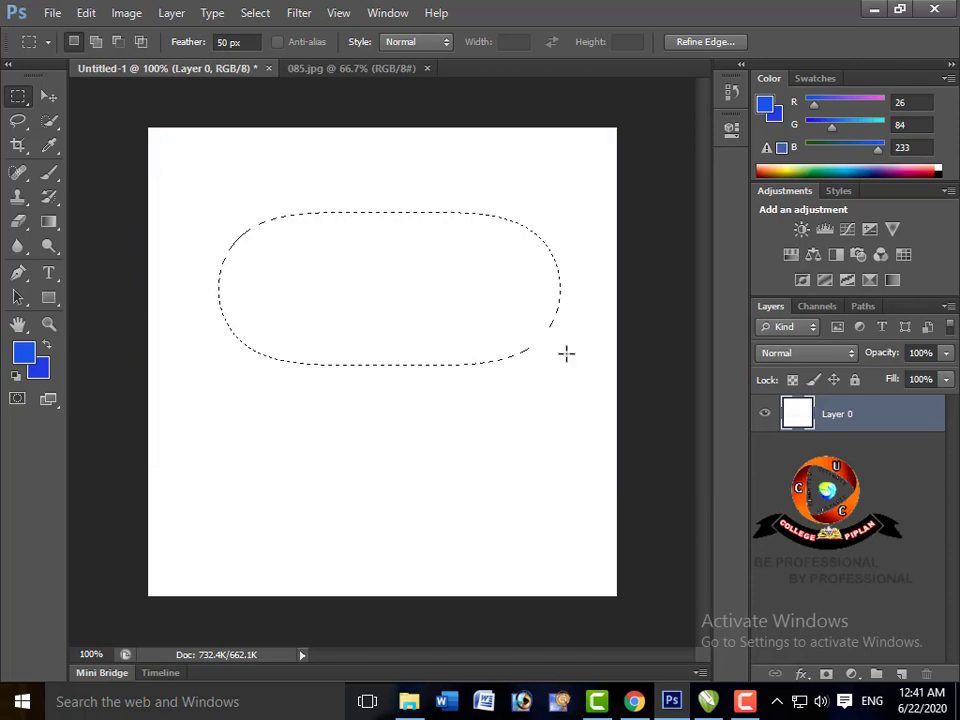
pyautogui.hotkey('ctrl', 'd')
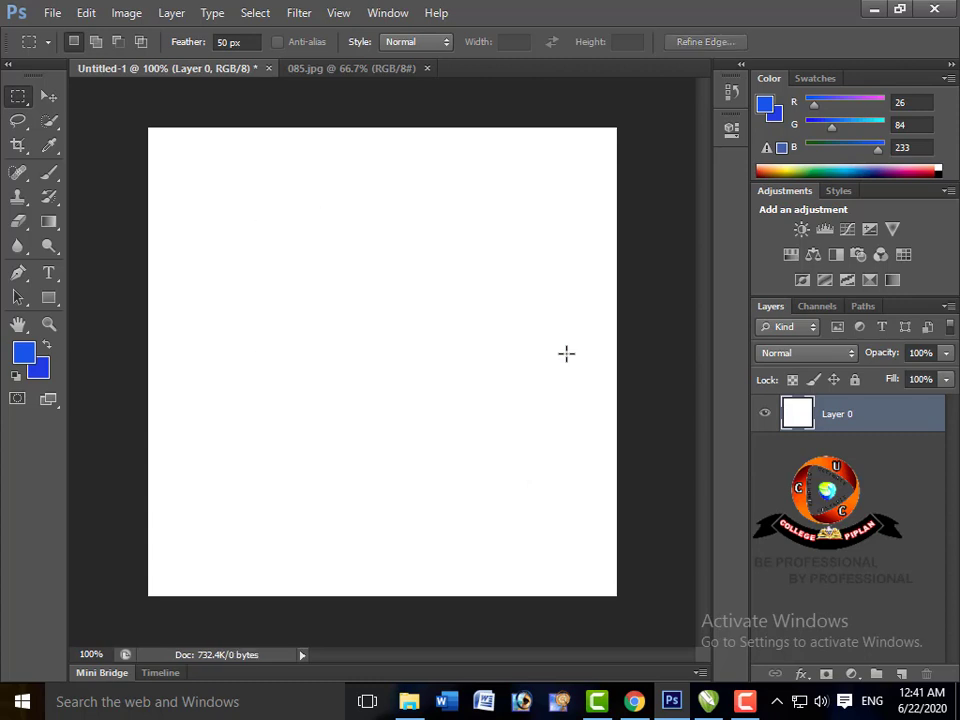
# On 085.jpg, draw a large Elliptical Marquee selection over the sky and river
pyautogui.click(349, 66)
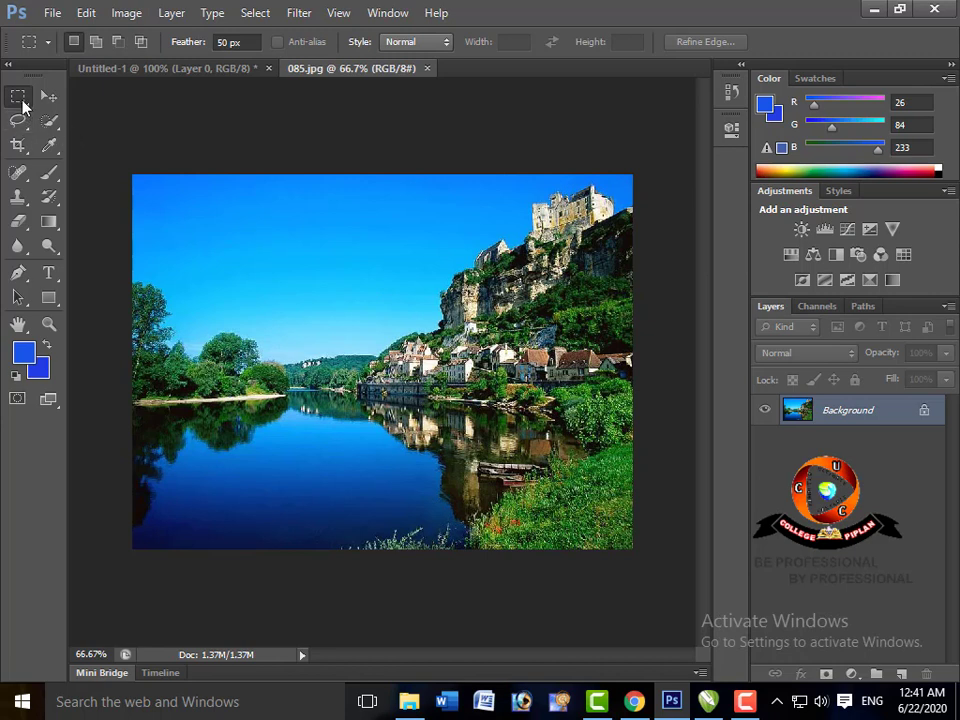
pyautogui.rightClick(22, 104)
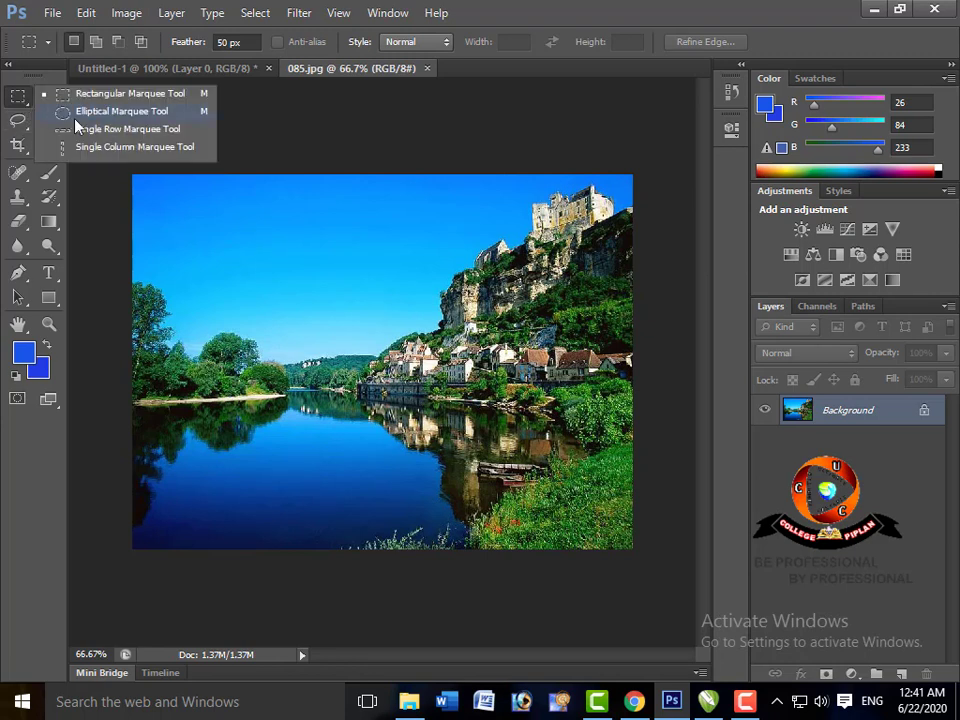
pyautogui.click(88, 112)
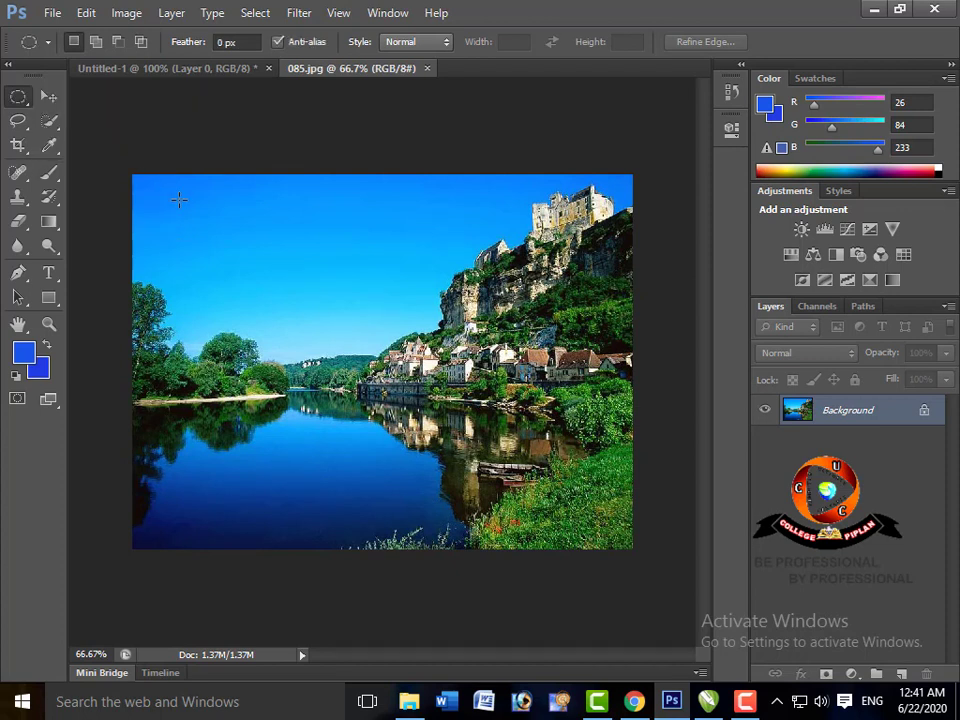
pyautogui.moveTo(182, 201)
pyautogui.mouseDown()
pyautogui.moveTo(594, 450)
pyautogui.moveTo(593, 459)
pyautogui.mouseUp()
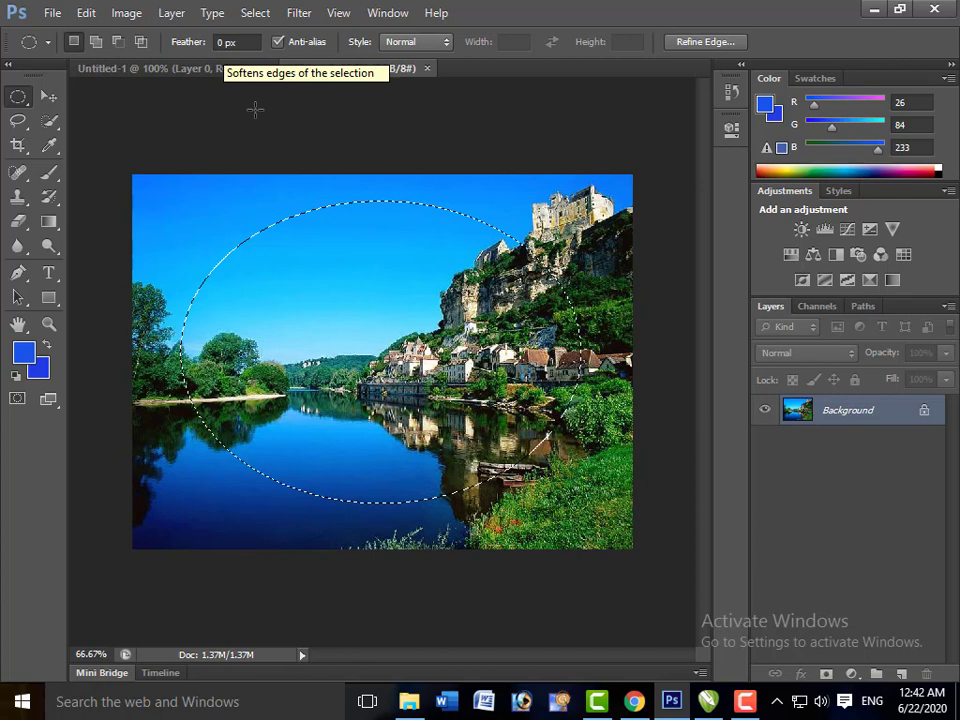
# Feather the elliptical selection on 085.jpg with a 100-pixel radius
pyautogui.rightClick(402, 225)
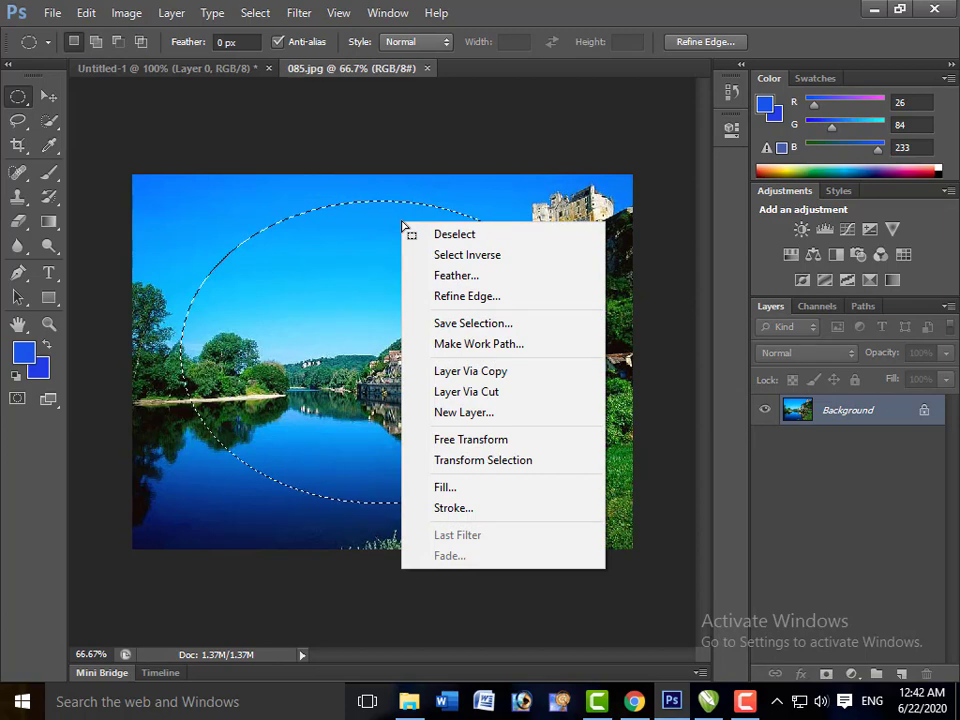
pyautogui.click(466, 283)
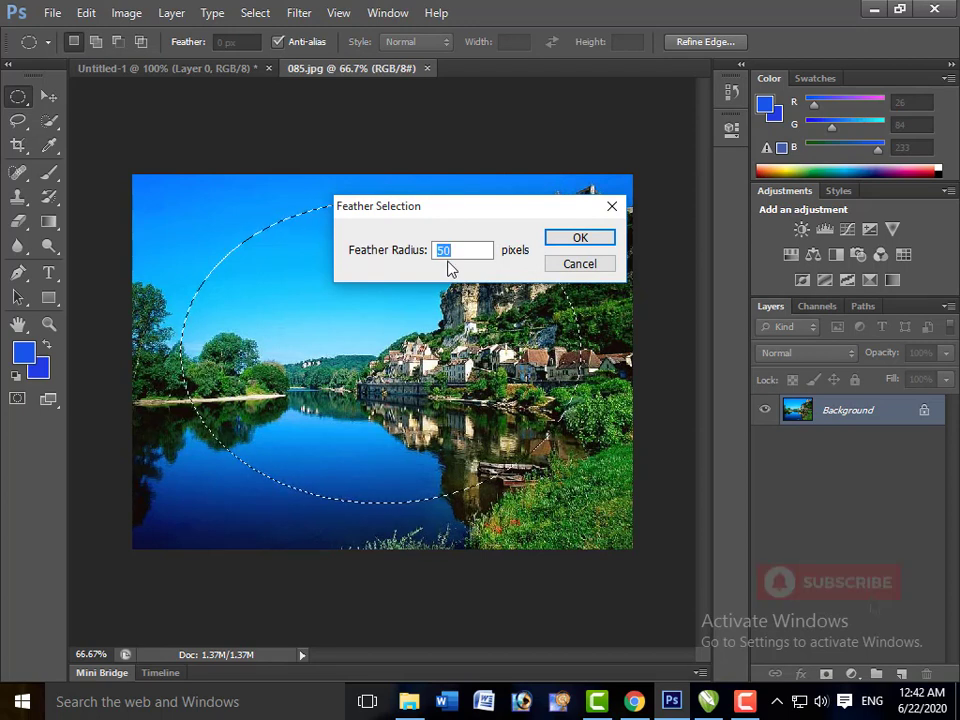
pyautogui.write('1')
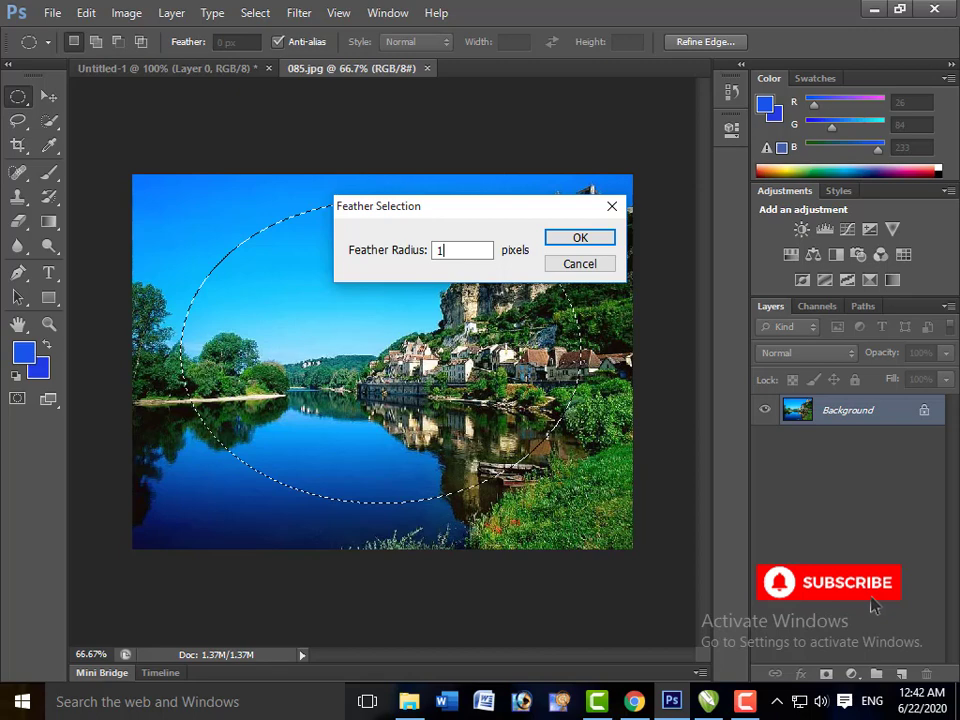
pyautogui.write('00')
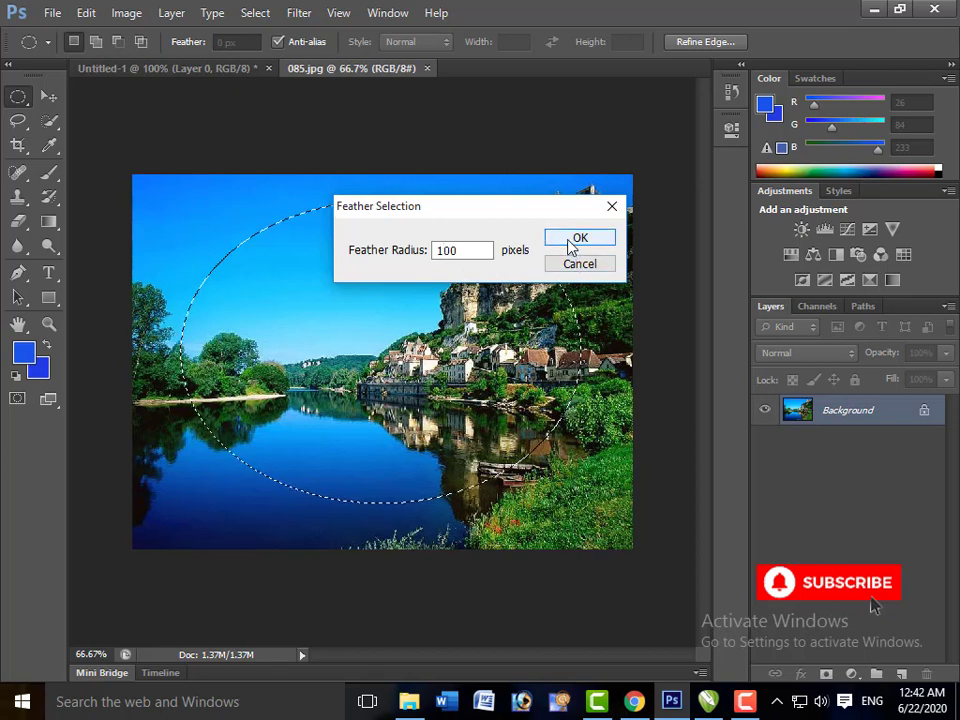
pyautogui.click(572, 247)
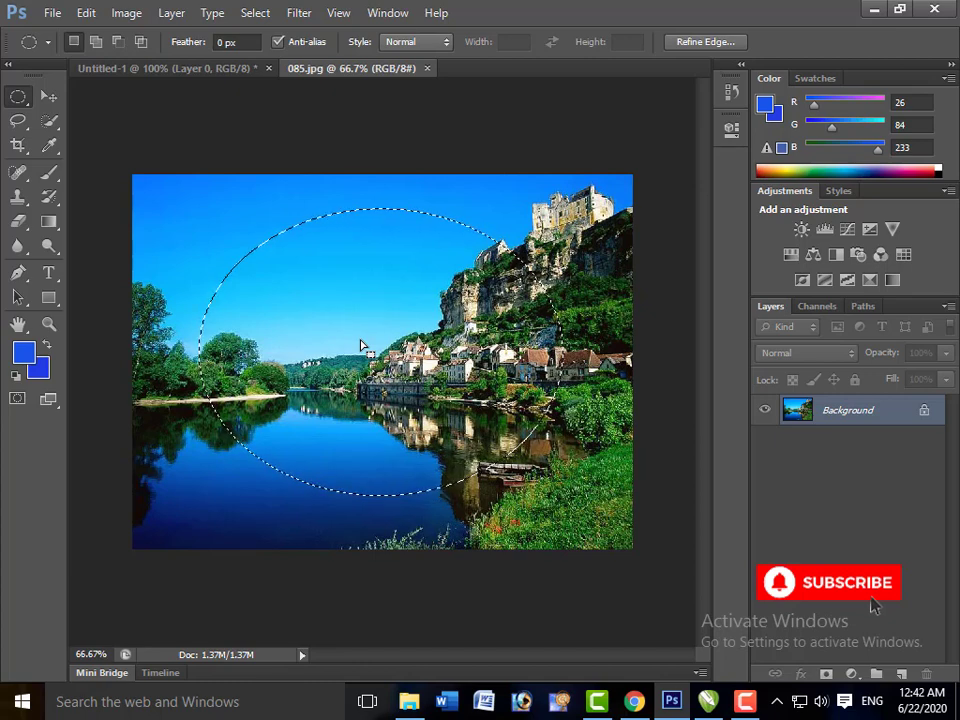
# Invert the ellipse selection and set the foreground colour to near-black 060606
pyautogui.hotkey('ctrl', 'shift', 'i')
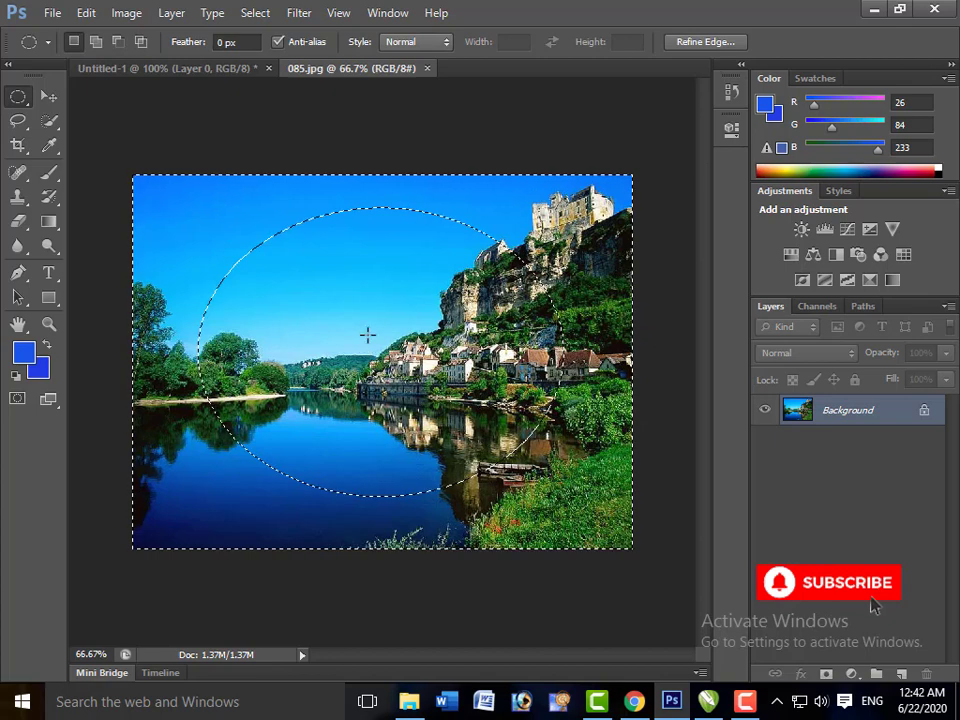
pyautogui.click(30, 355)
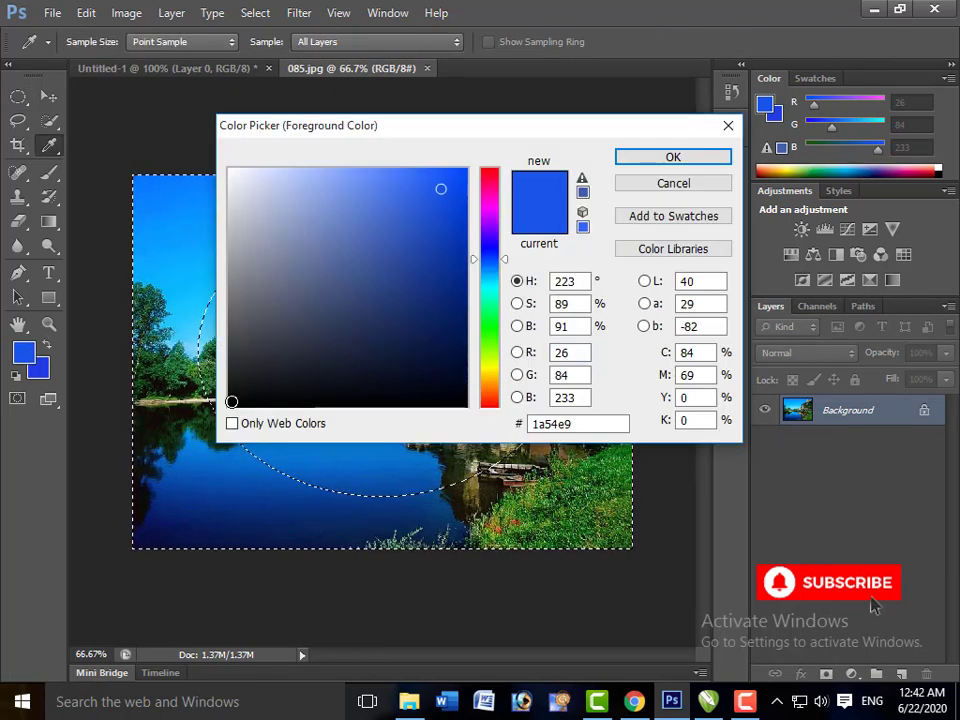
pyautogui.click(231, 401)
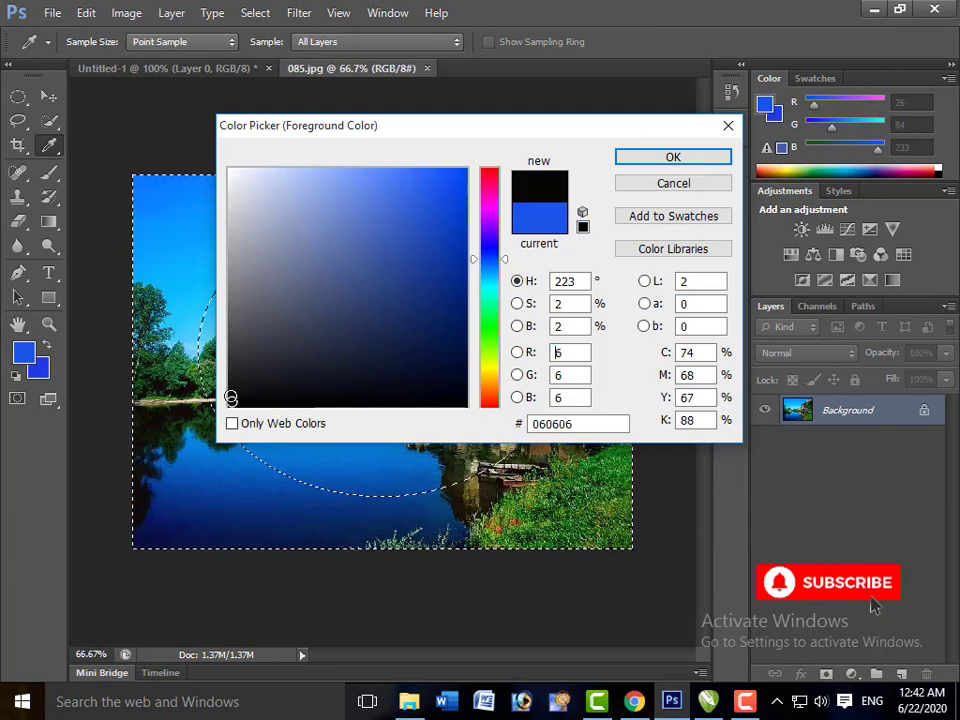
pyautogui.click(686, 160)
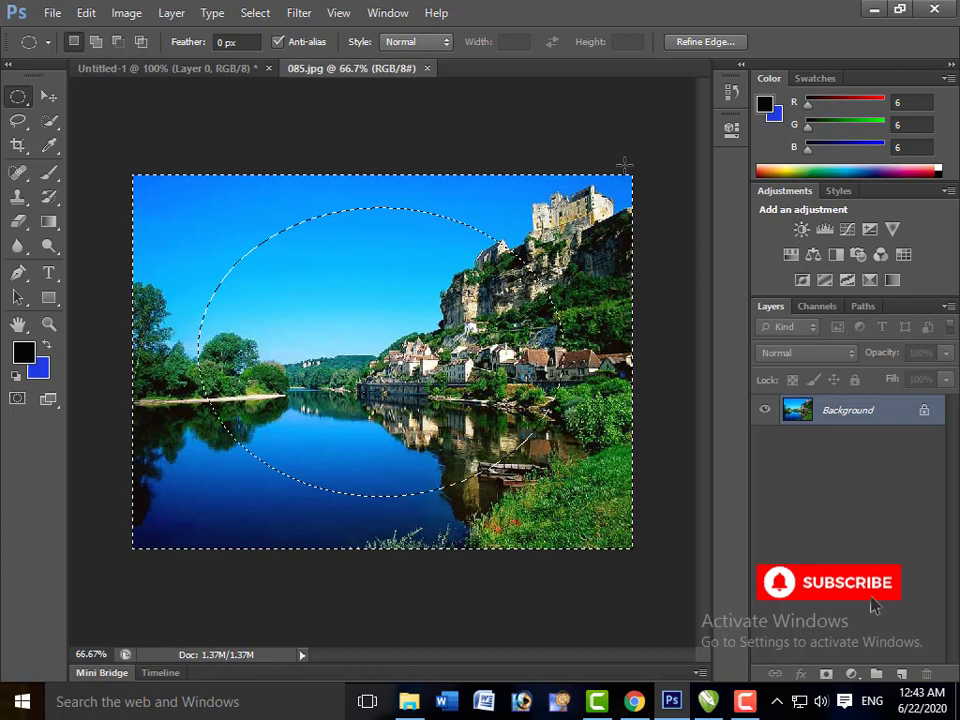
# Fill the area outside the ellipse with near-black, then deselect and restore the selection
pyautogui.hotkey('alt', 'BackSpace')
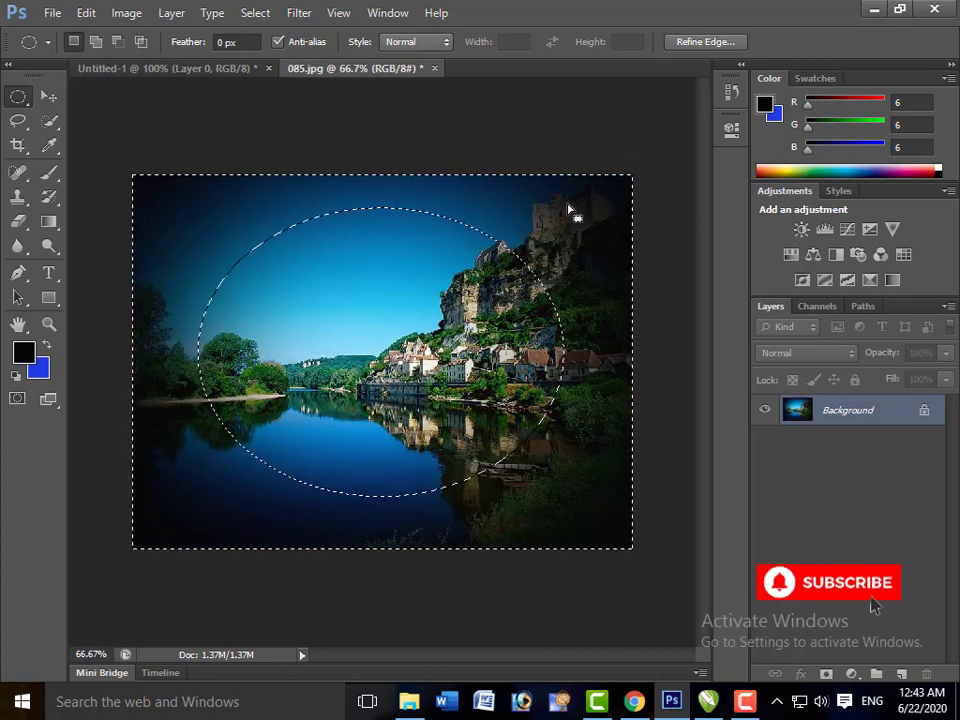
pyautogui.hotkey('ctrl', 'd')
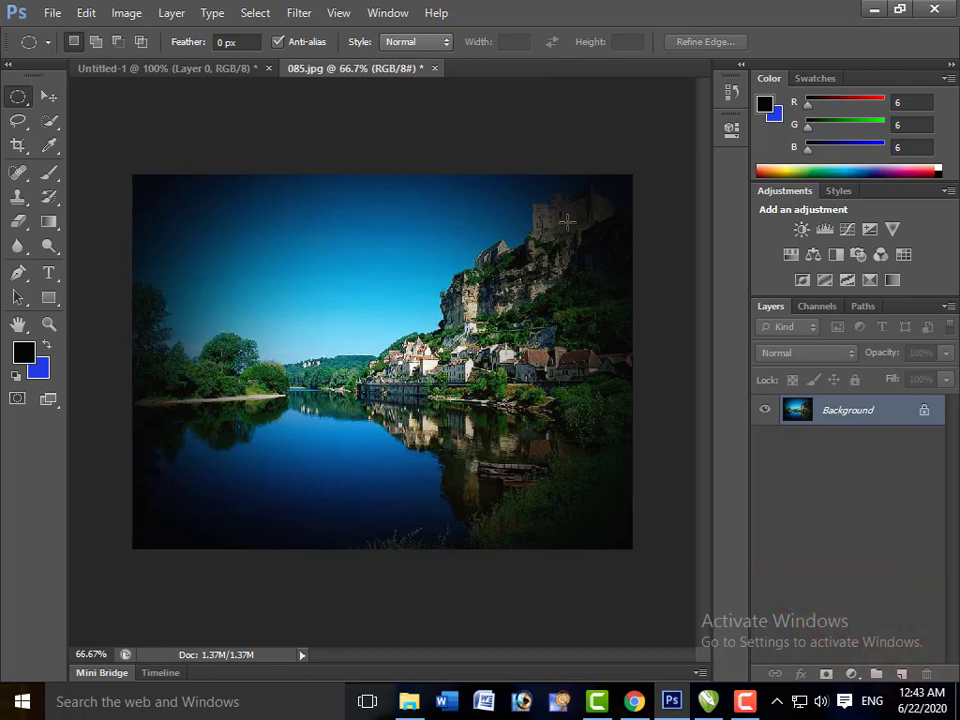
pyautogui.hotkey('ctrl', 'shift', 'd')
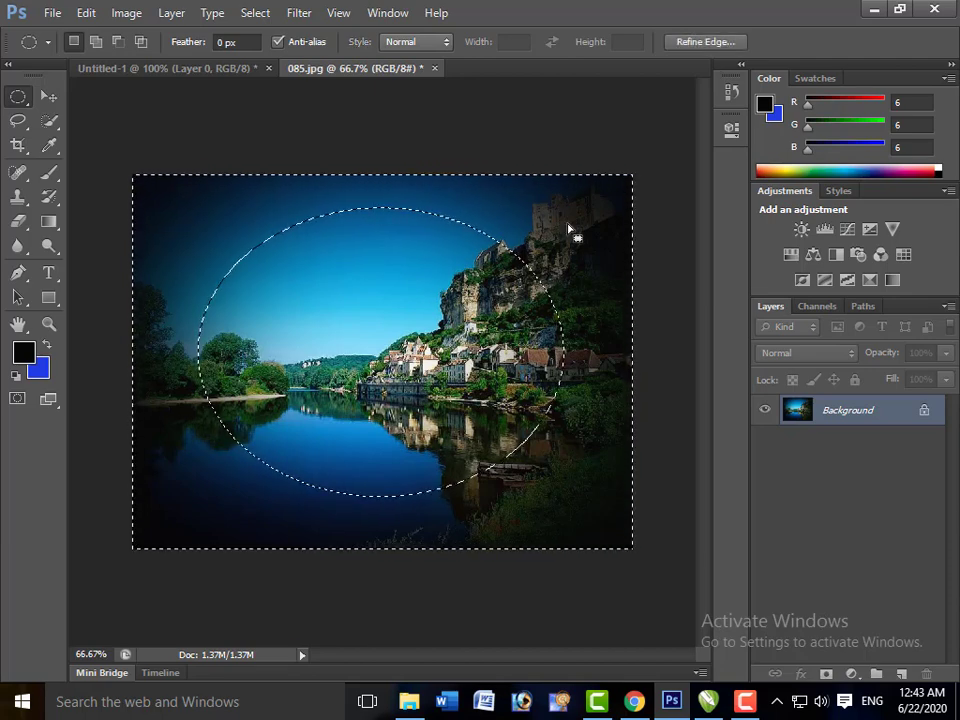
# Fill outside the ellipse near-black on a new Layer 1, then deselect
pyautogui.hotkey('ctrl', 'shift', 'n')
pyautogui.press('Return')
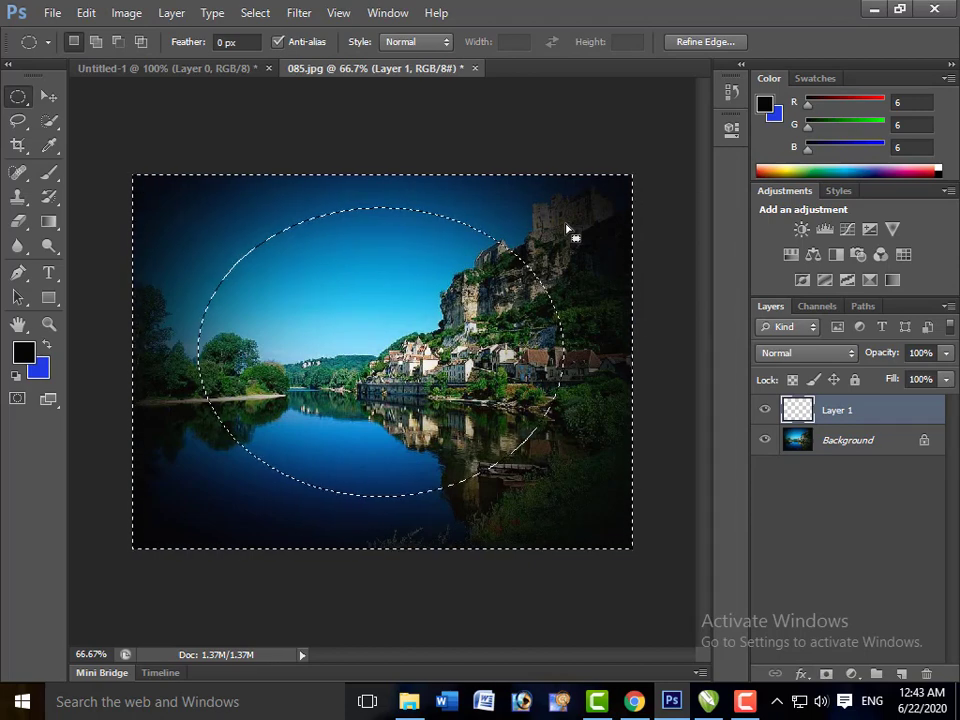
pyautogui.press('alt')
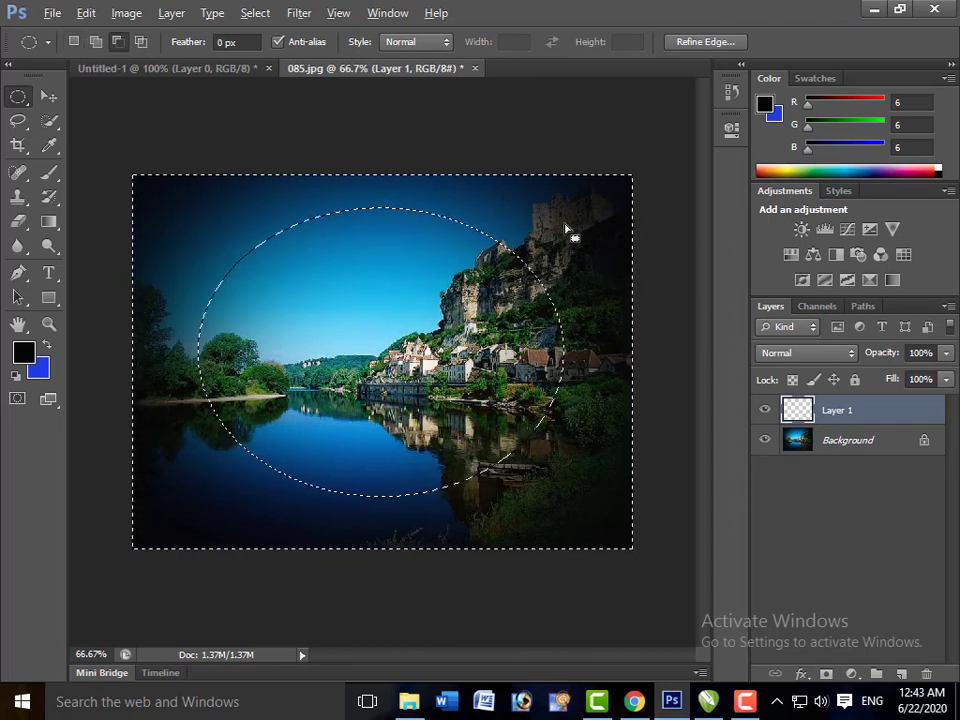
pyautogui.hotkey('alt', 'BackSpace')
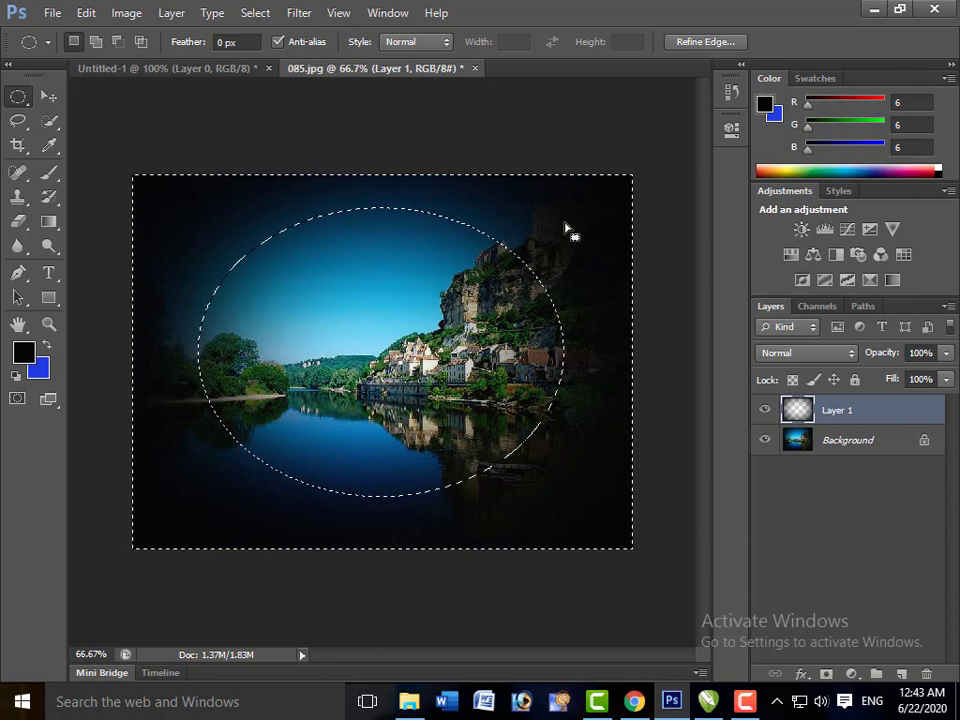
pyautogui.hotkey('ctrl', 'd')
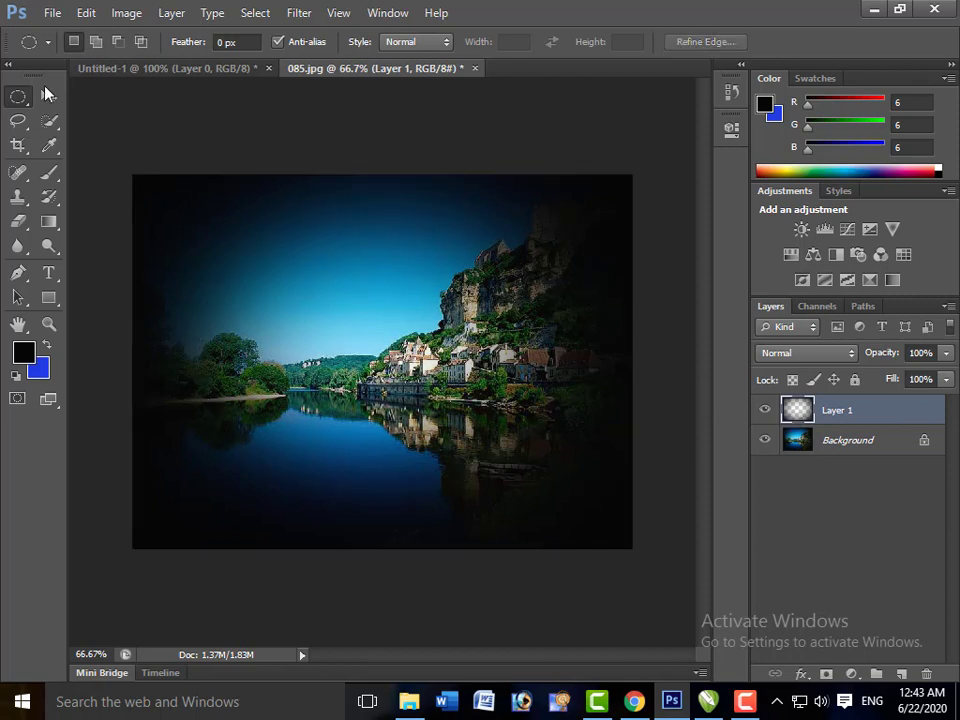
# Nudge Layer 1's vignette with the Move tool, then switch to Untitled-1 and back to 085.jpg
pyautogui.click(47, 95)
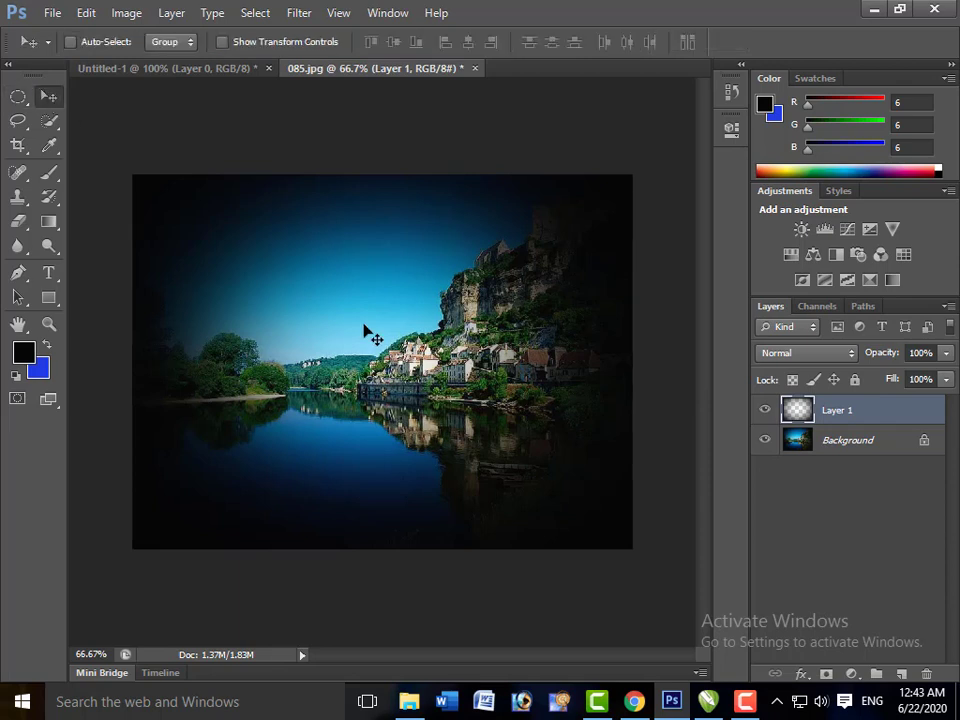
pyautogui.moveTo(365, 330)
pyautogui.mouseDown()
pyautogui.moveTo(386, 306)
pyautogui.moveTo(335, 303)
pyautogui.moveTo(360, 328)
pyautogui.mouseUp()
pyautogui.click(185, 68)
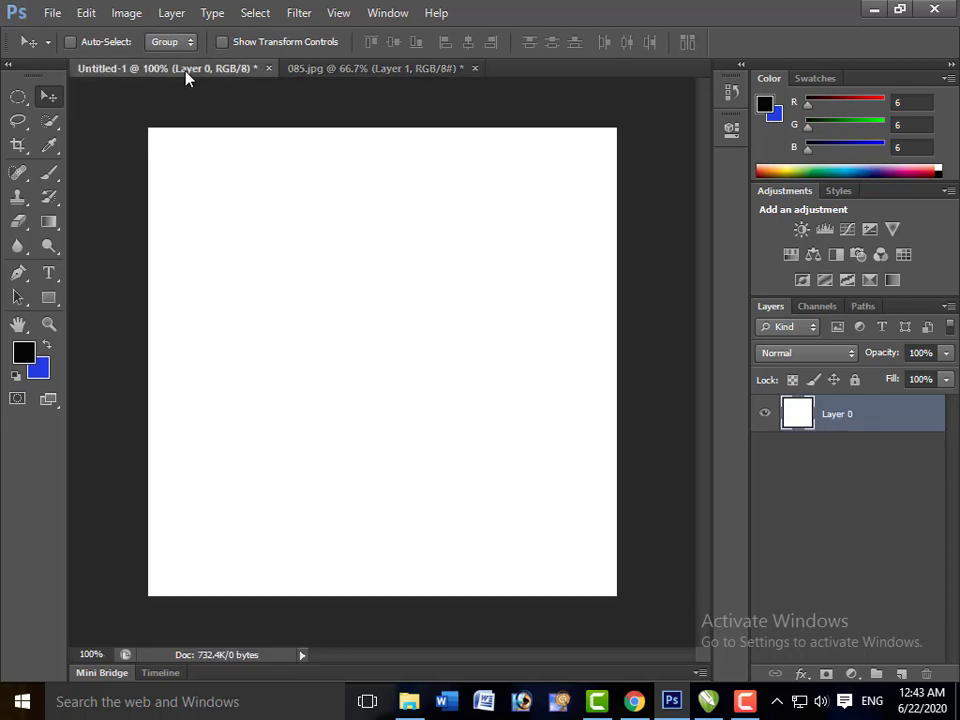
pyautogui.click(315, 70)
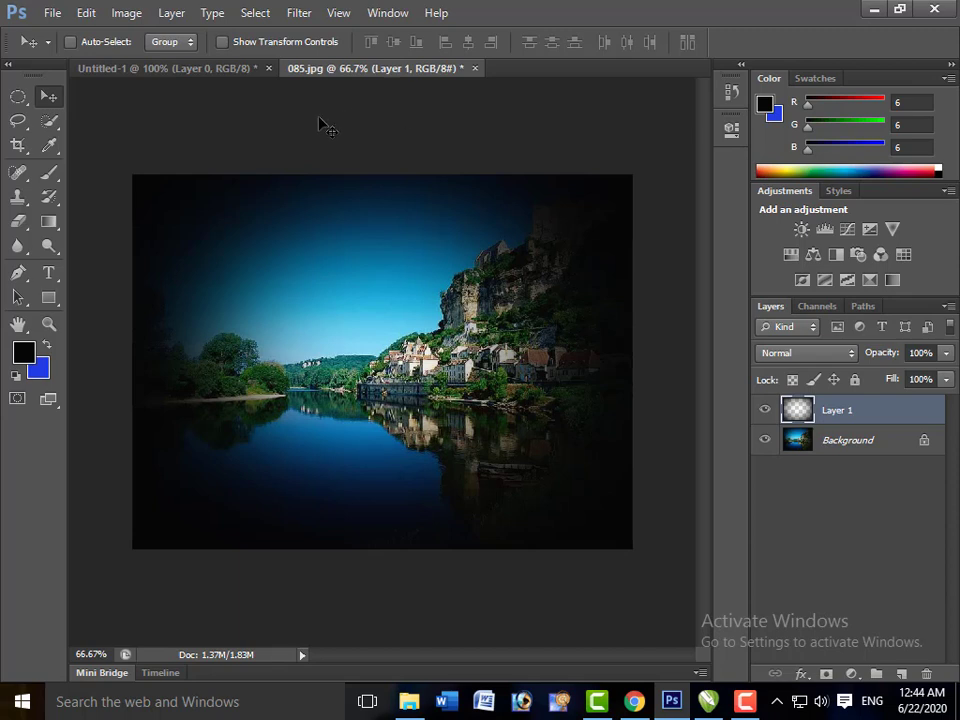
# Undo the dark vignette and clear the elliptical selection on the river photo
pyautogui.hotkey('ctrl', 'shift', 'd')
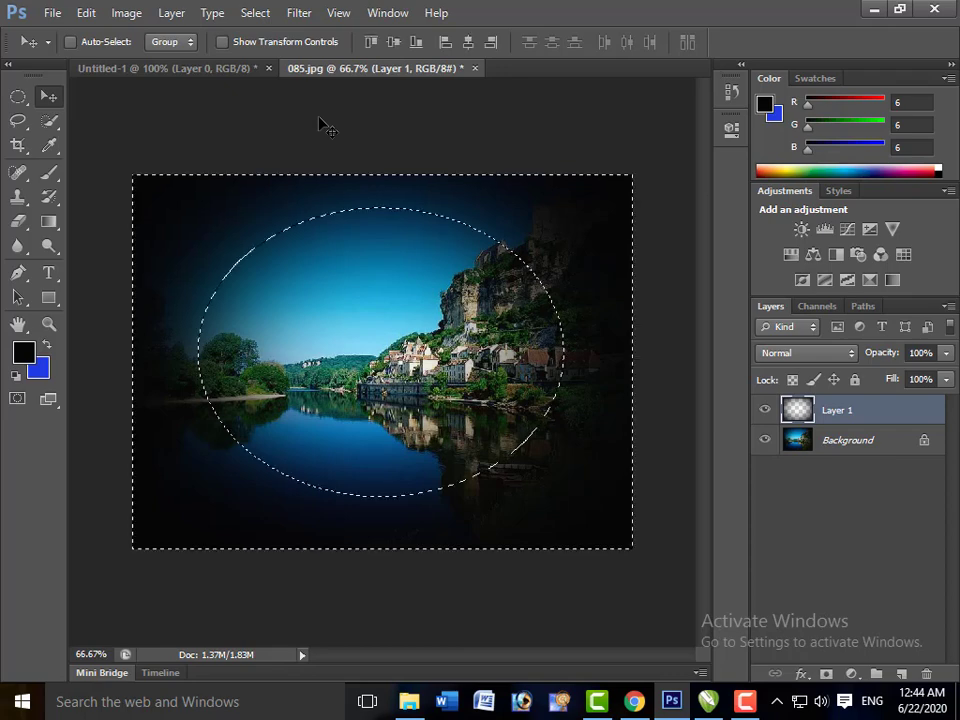
pyautogui.hotkey('ctrl', 'alt', 'z')
pyautogui.hotkey('ctrl', 'alt', 'z')
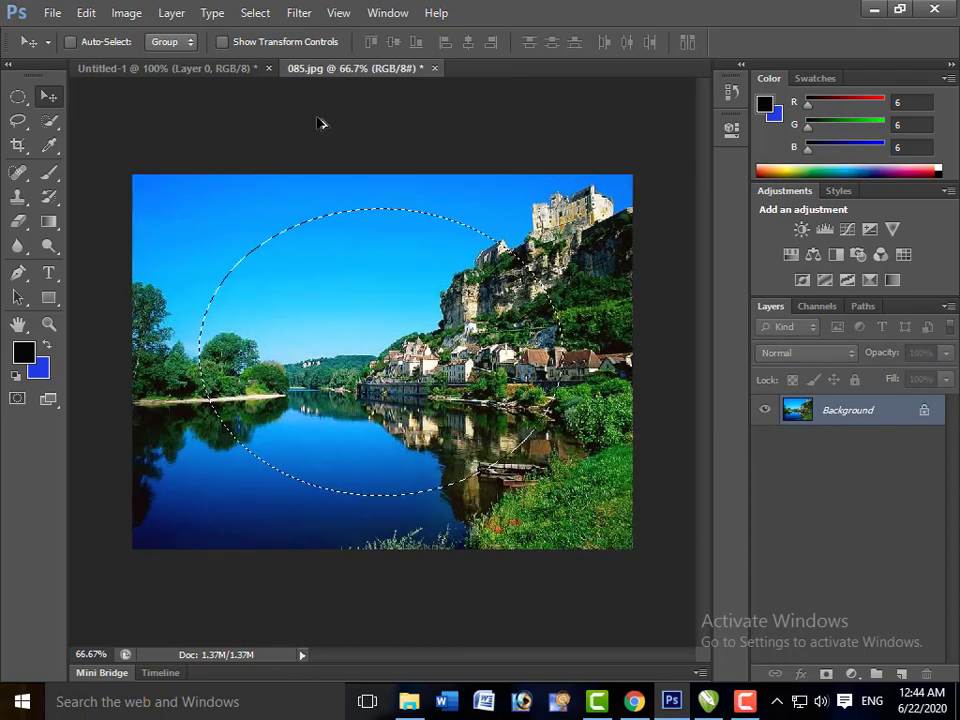
pyautogui.hotkey('ctrl', 'd')
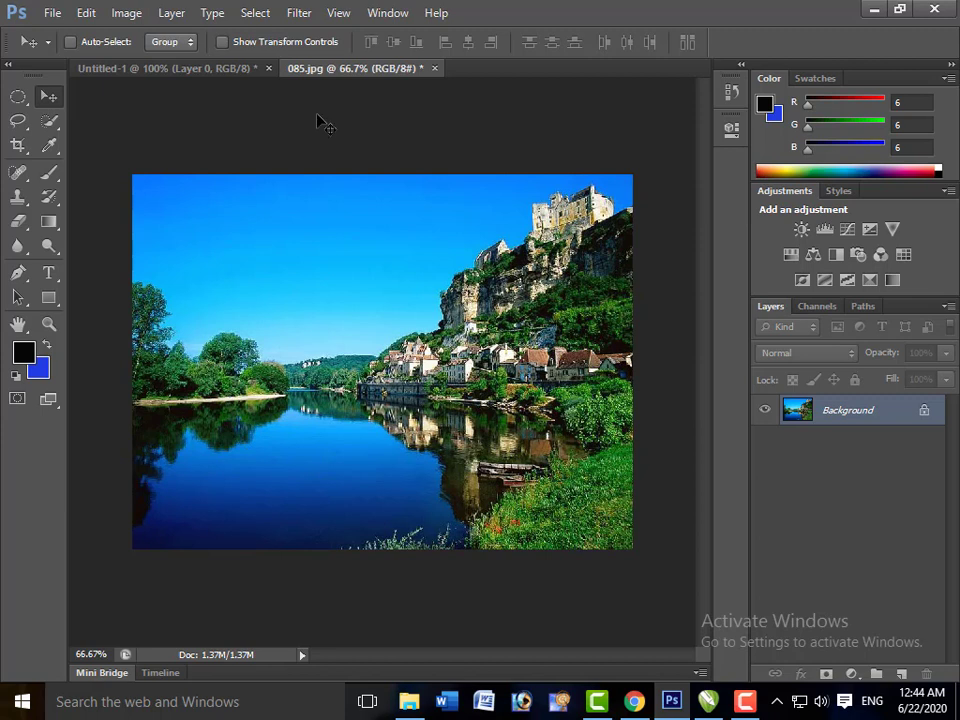
# Copy the entire photo and start a new document sized from the clipboard
pyautogui.hotkey('ctrl', 'a')
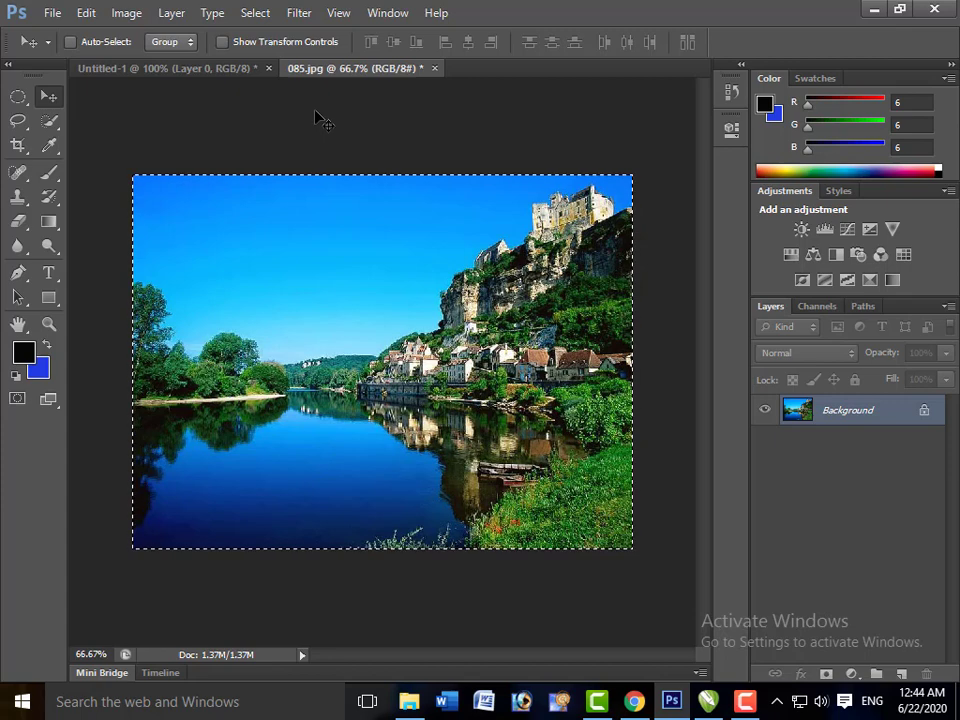
pyautogui.hotkey('ctrl', 'c')
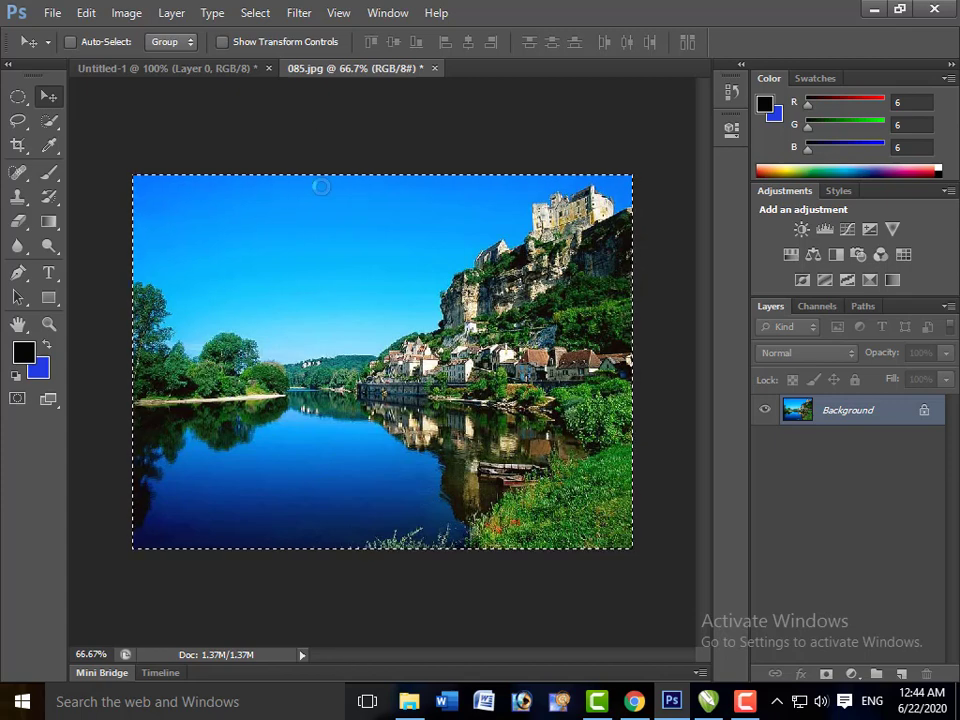
pyautogui.hotkey('ctrl', 'n')
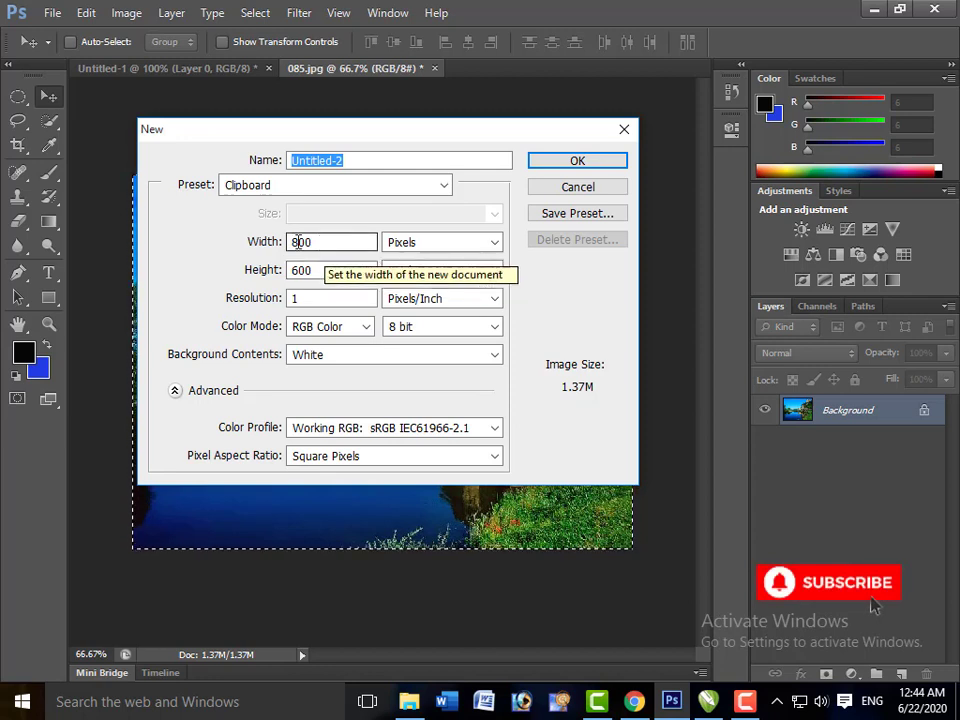
# Set the new document width to 1600 pixels, keeping 600 height, and create it
pyautogui.doubleClick(296, 241)
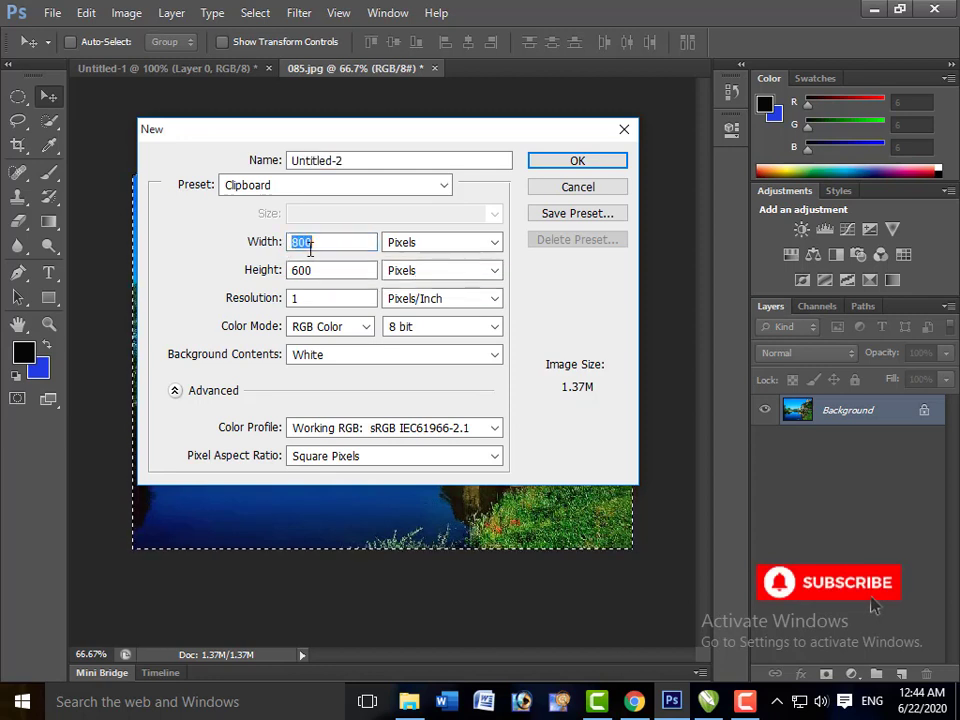
pyautogui.write('1')
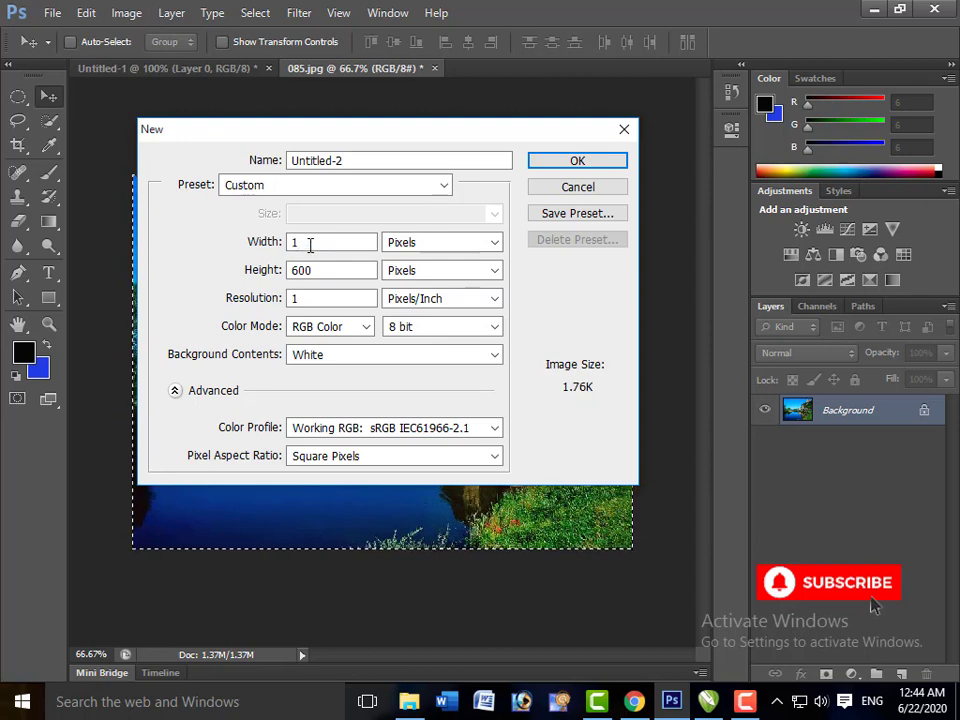
pyautogui.write('600')
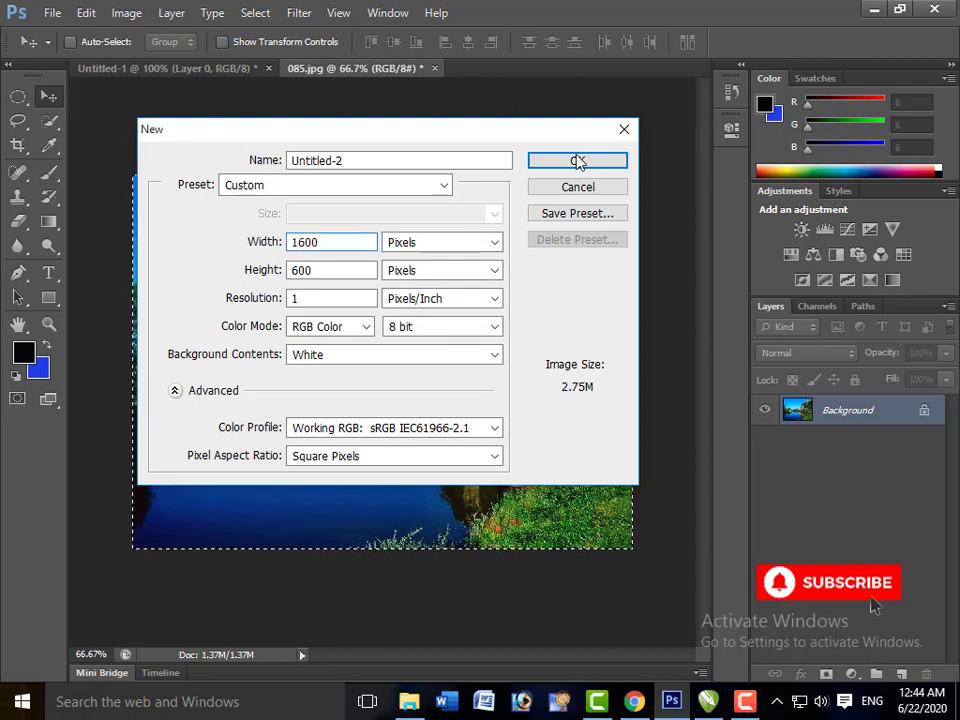
pyautogui.click(577, 161)
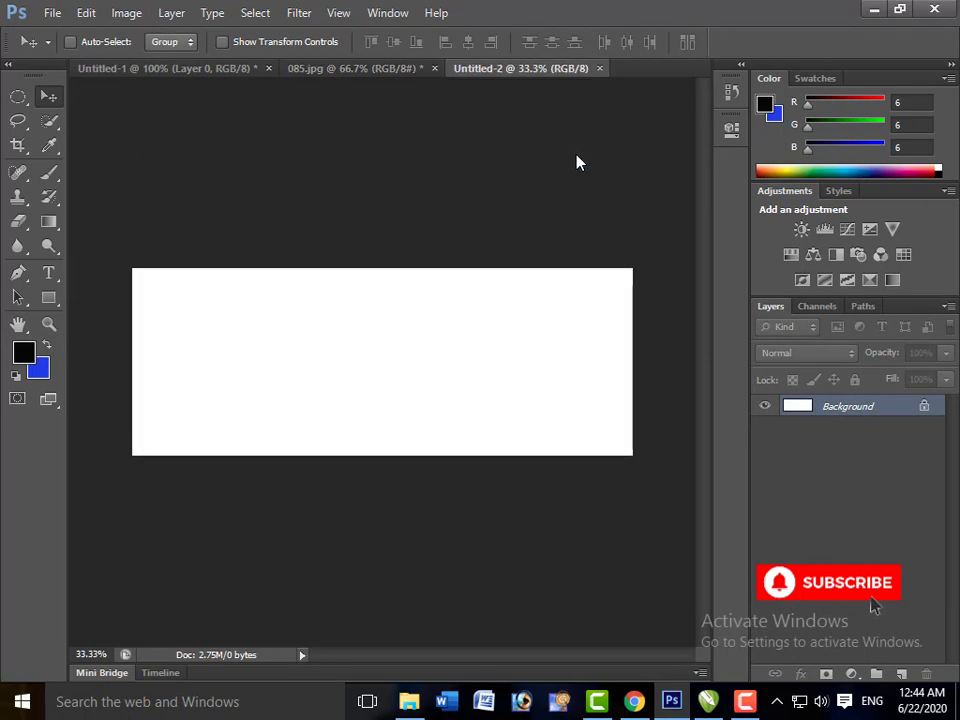
# Paste the river photo onto a new layer, move it to the left half, and duplicate it
pyautogui.hotkey('ctrl', 'shift', 'alt', 'n')
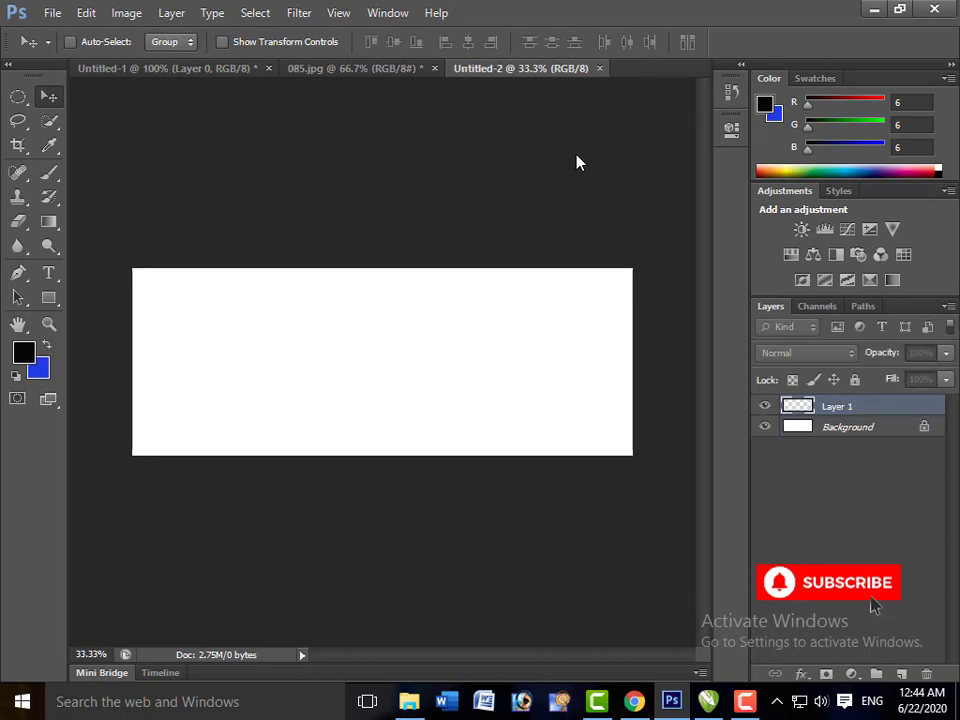
pyautogui.hotkey('ctrl', 'v')
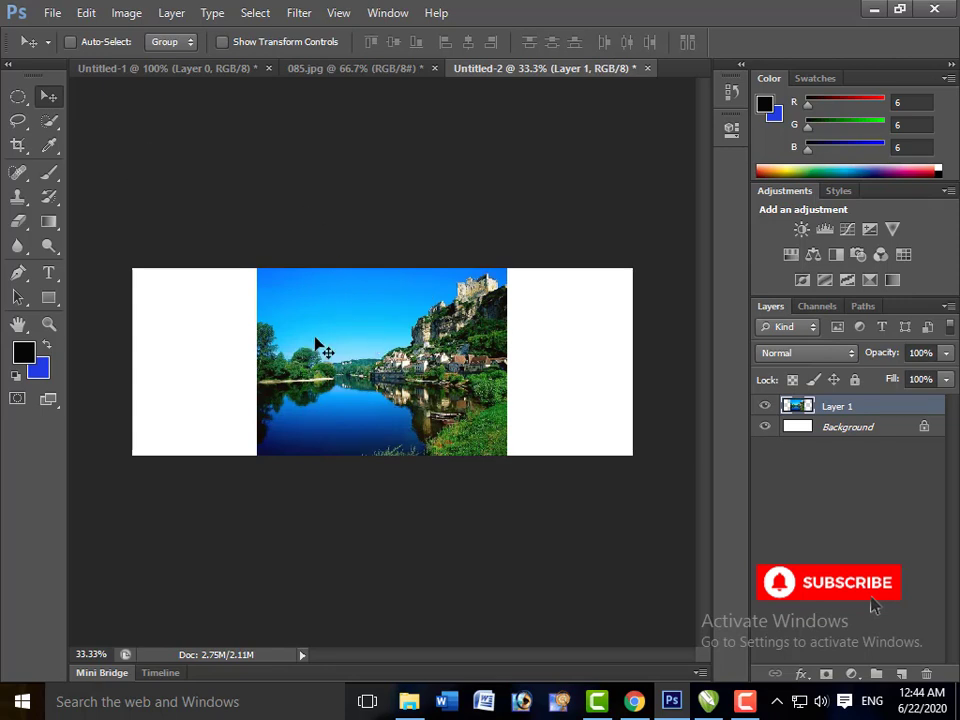
pyautogui.moveTo(268, 344); pyautogui.dragTo(132, 337)
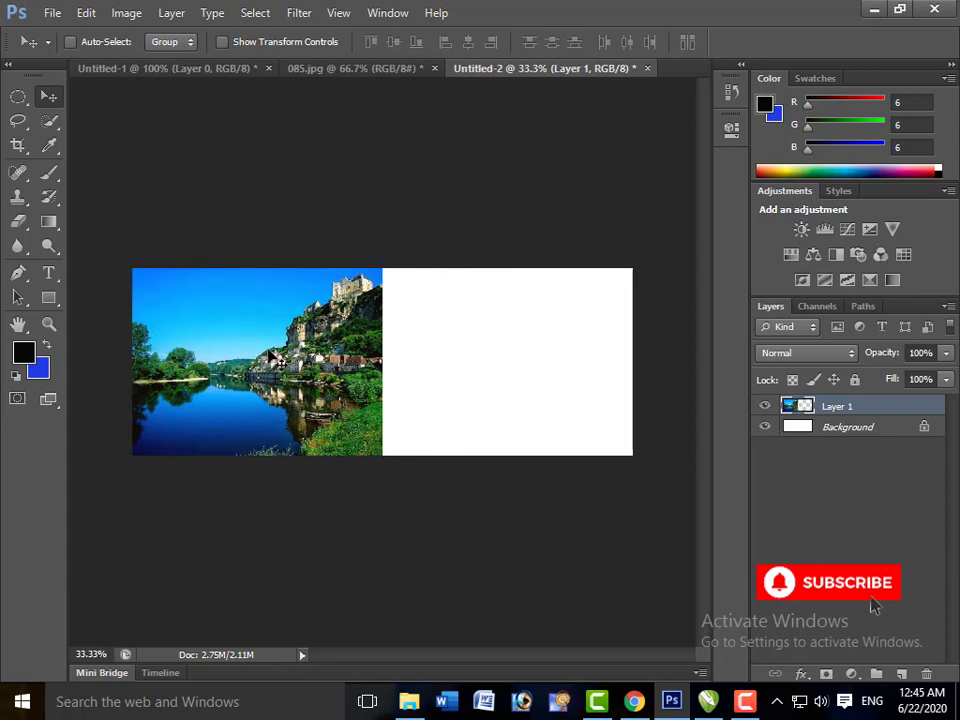
pyautogui.hotkey('ctrl', 'j')
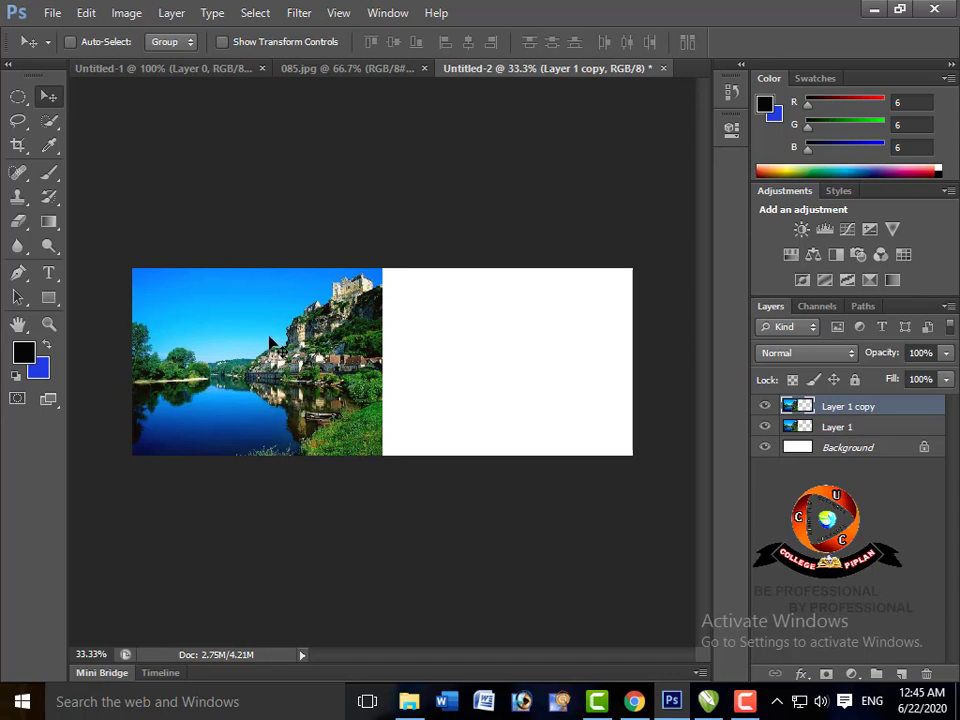
# Flip the duplicated photo horizontally onto the right half, then view at 100%
pyautogui.hotkey('ctrl', 't')
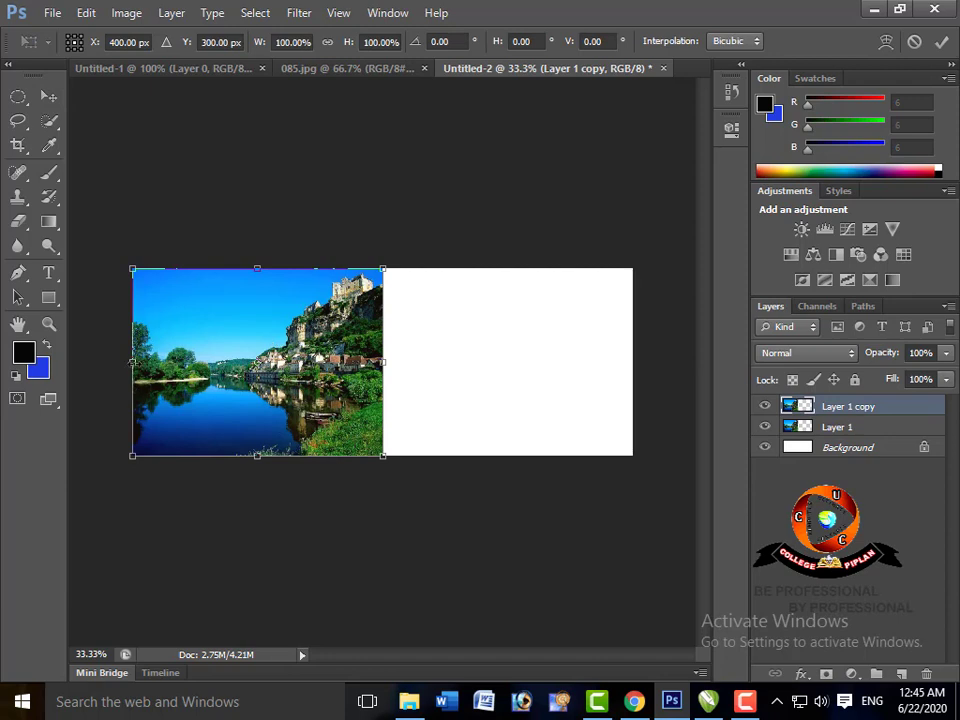
pyautogui.moveTo(133, 362)
pyautogui.mouseDown()
pyautogui.moveTo(636, 393)
pyautogui.moveTo(627, 407)
pyautogui.mouseUp()
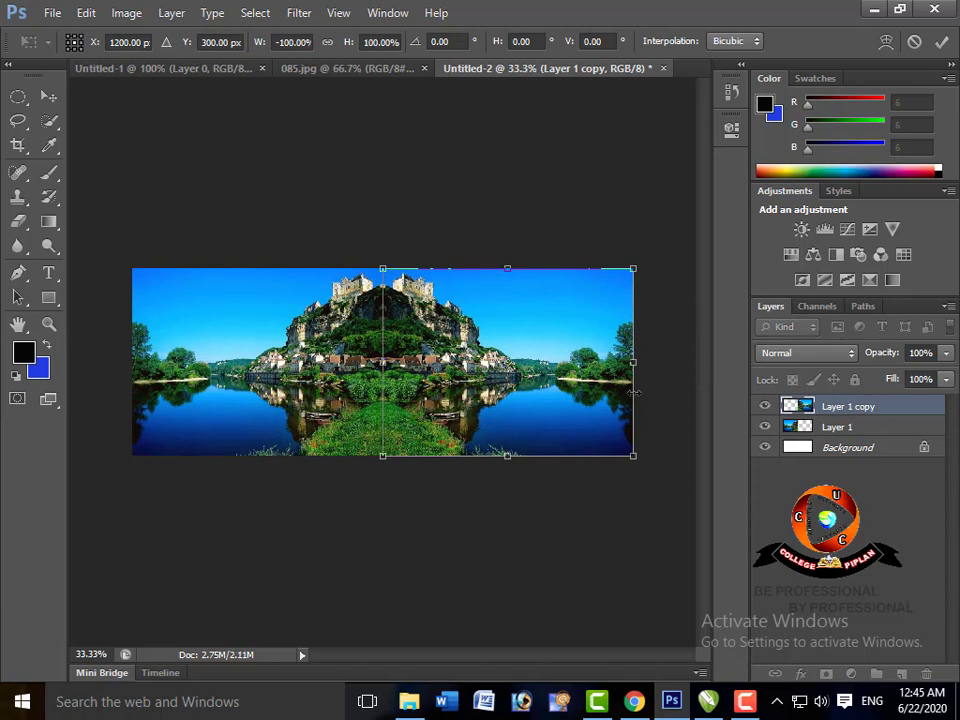
pyautogui.press('Return')
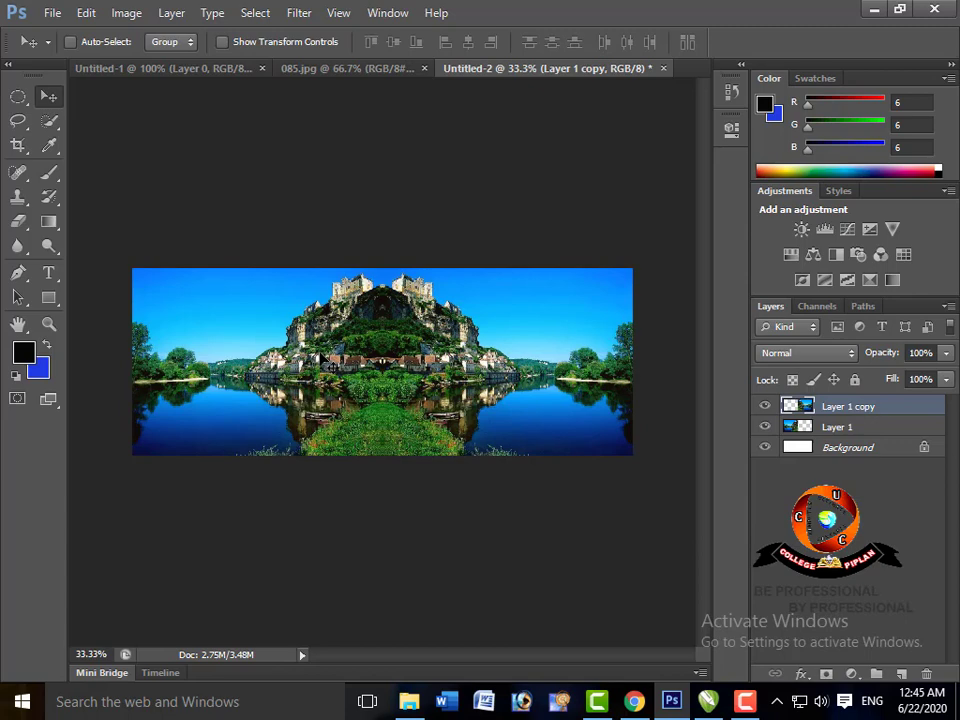
pyautogui.hotkey('ctrl', '1')
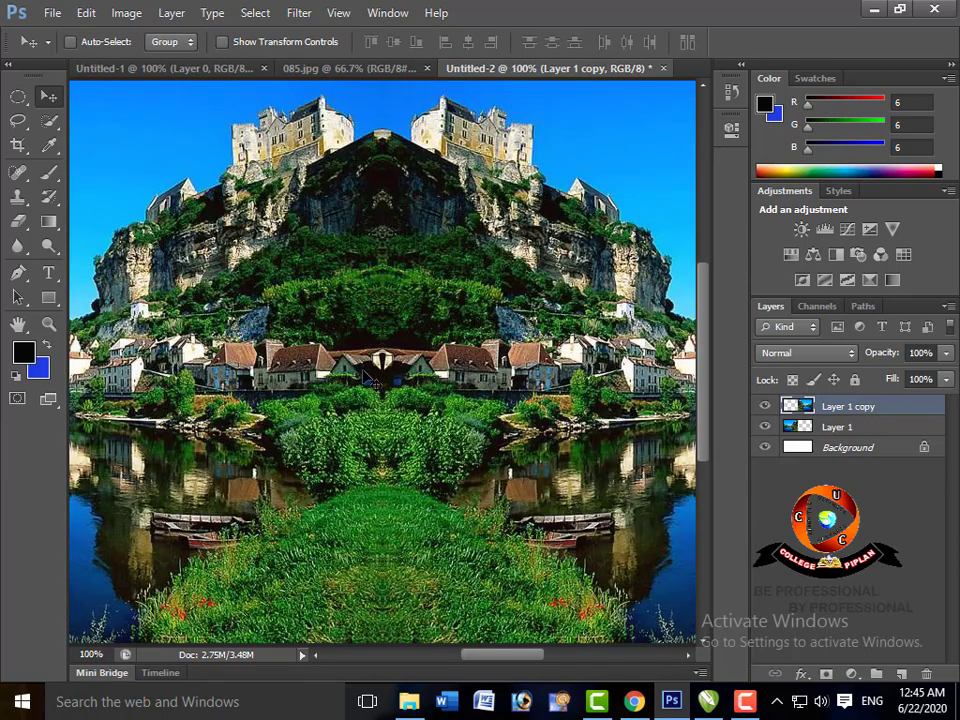
# Zoom out to 50% to see the whole mirrored panorama
pyautogui.hotkey('ctrl', '-')
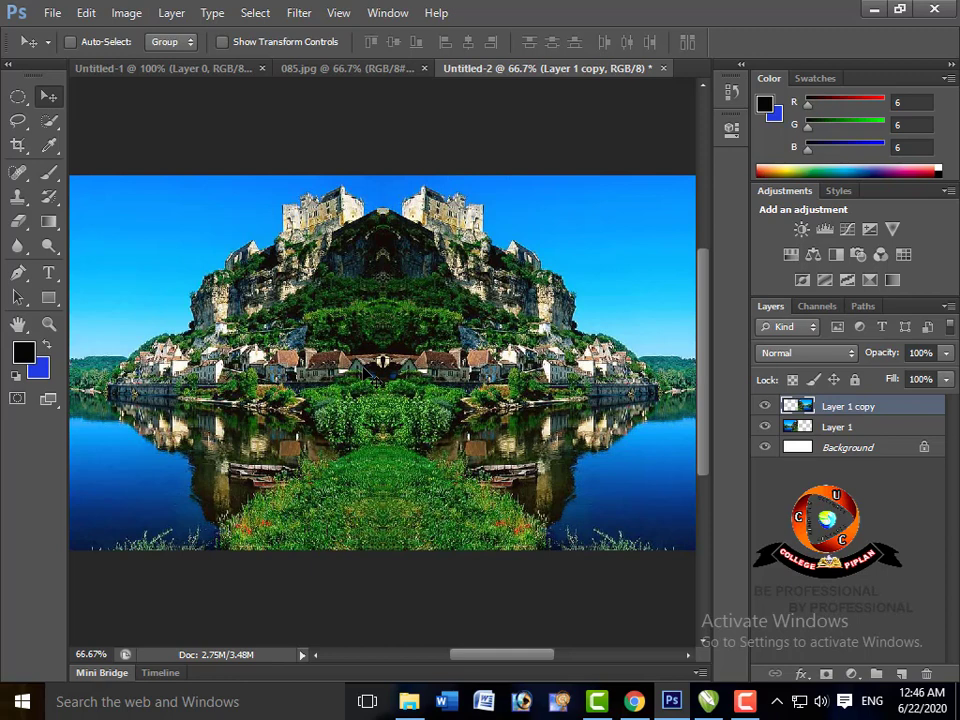
pyautogui.hotkey('ctrl', '-')
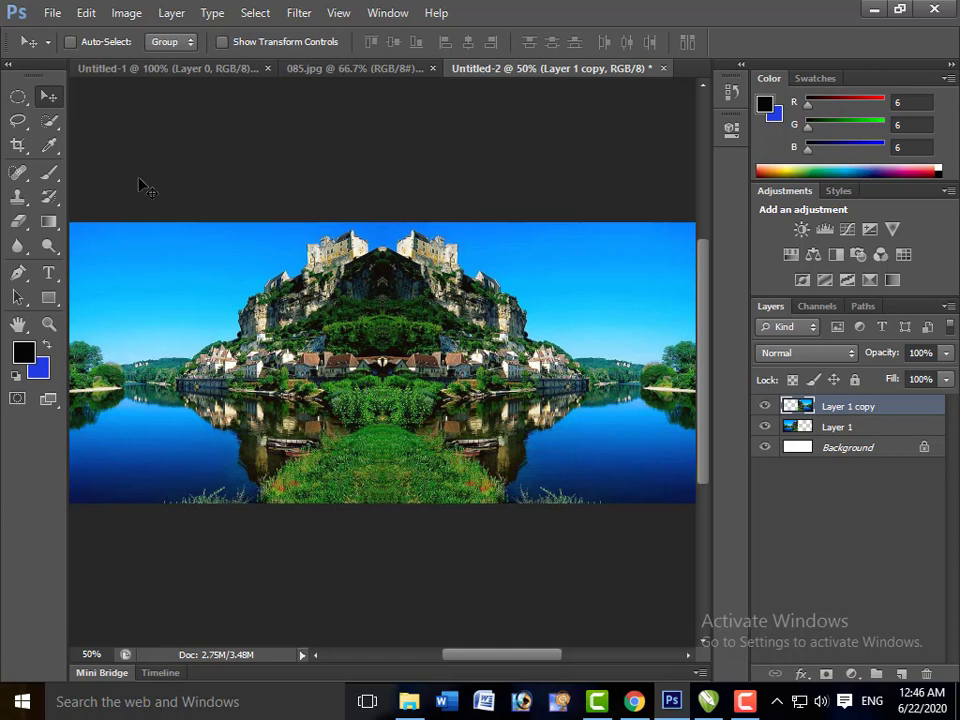
# On Untitled-1, add and subtract elliptical selections to form a crescent, then deselect
pyautogui.click(139, 72)
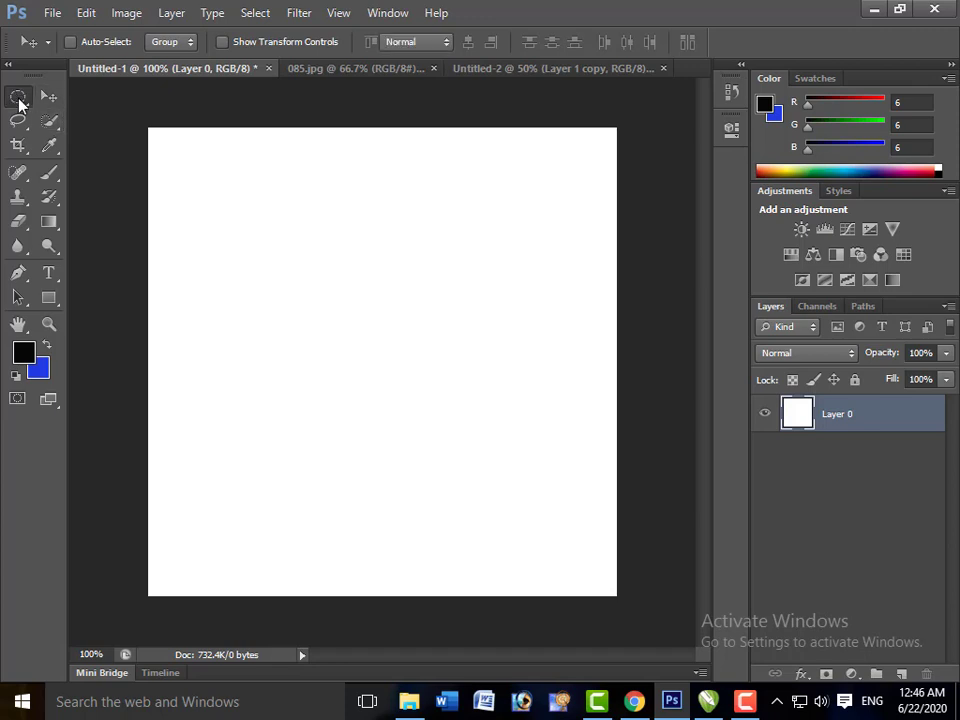
pyautogui.click(17, 97)
pyautogui.moveTo(323, 348); pyautogui.dragTo(456, 491)
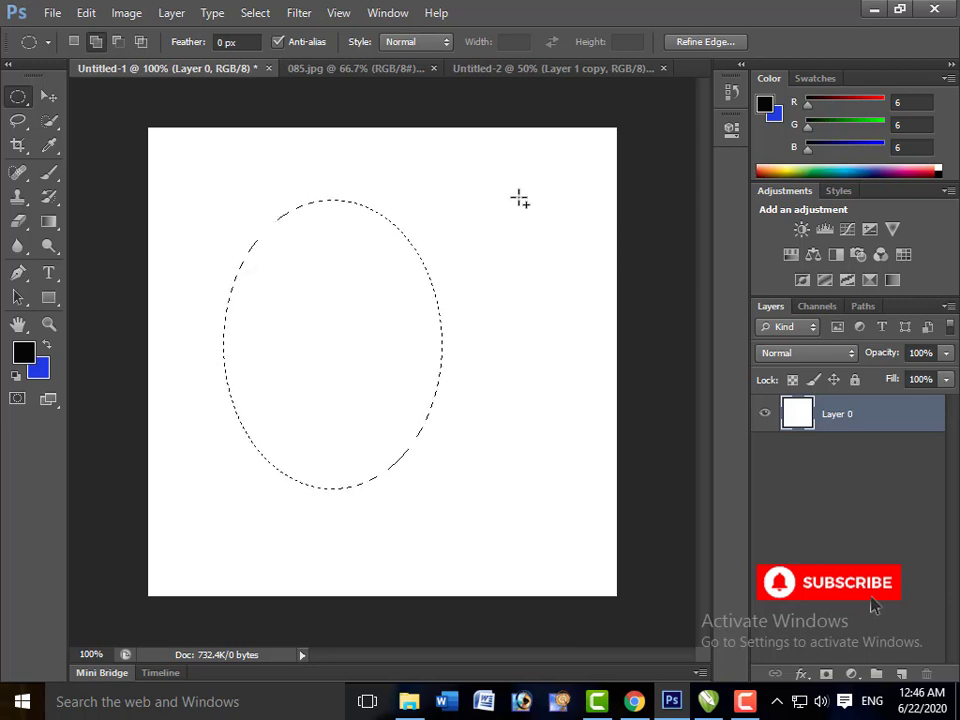
pyautogui.moveTo(519, 190)
pyautogui.mouseDown()
pyautogui.moveTo(369, 470)
pyautogui.moveTo(396, 462)
pyautogui.mouseUp()
pyautogui.press('alt')
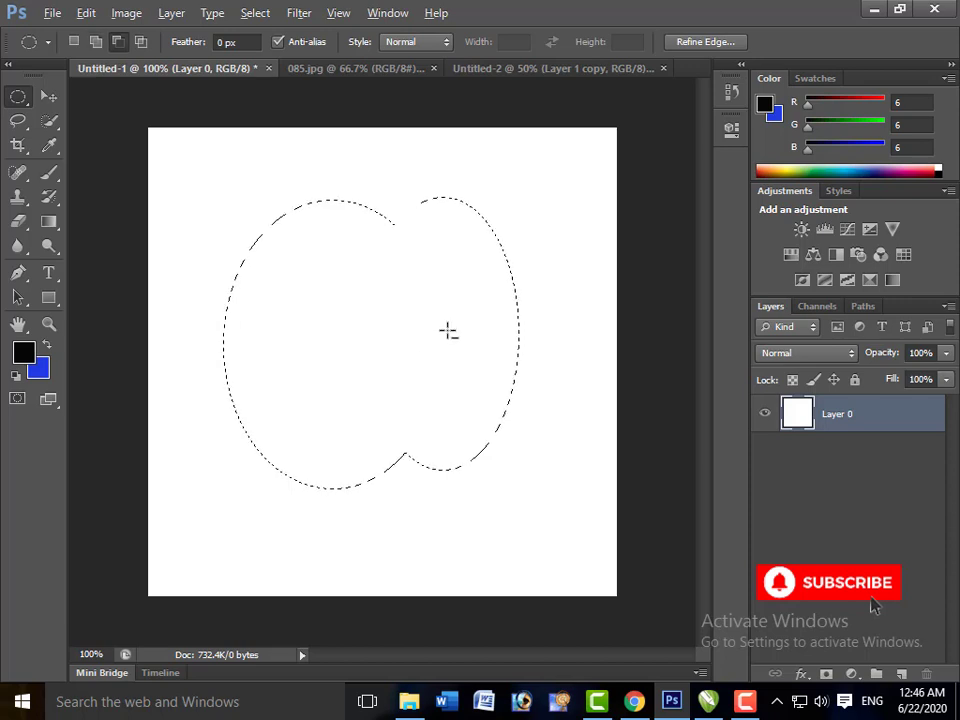
pyautogui.moveTo(550, 198)
pyautogui.mouseDown()
pyautogui.moveTo(265, 500)
pyautogui.moveTo(293, 499)
pyautogui.mouseUp()
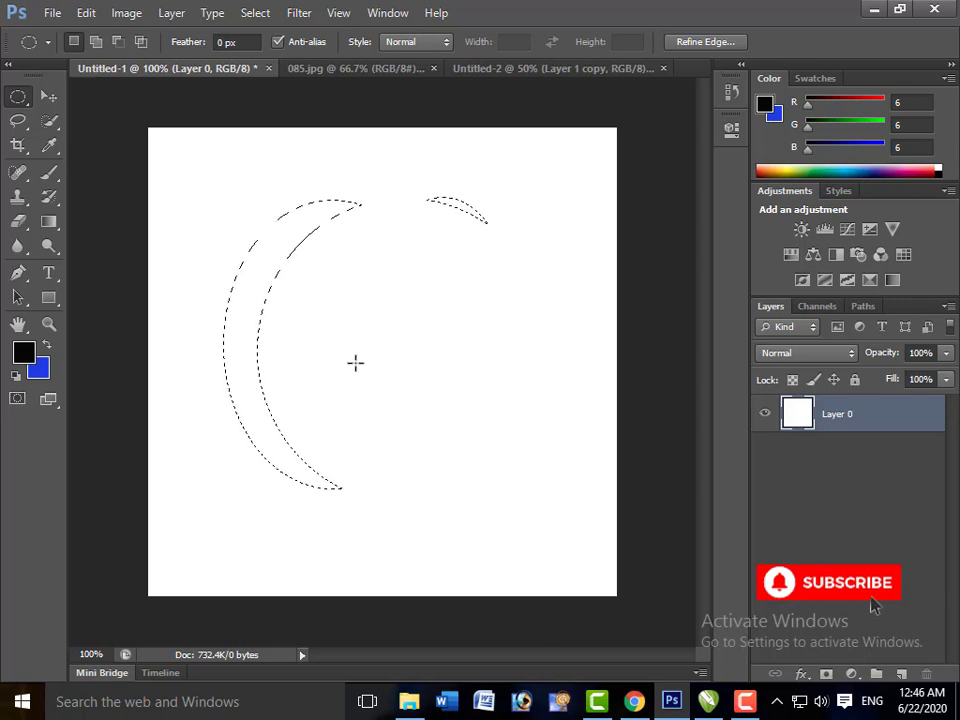
pyautogui.hotkey('ctrl', 'd')
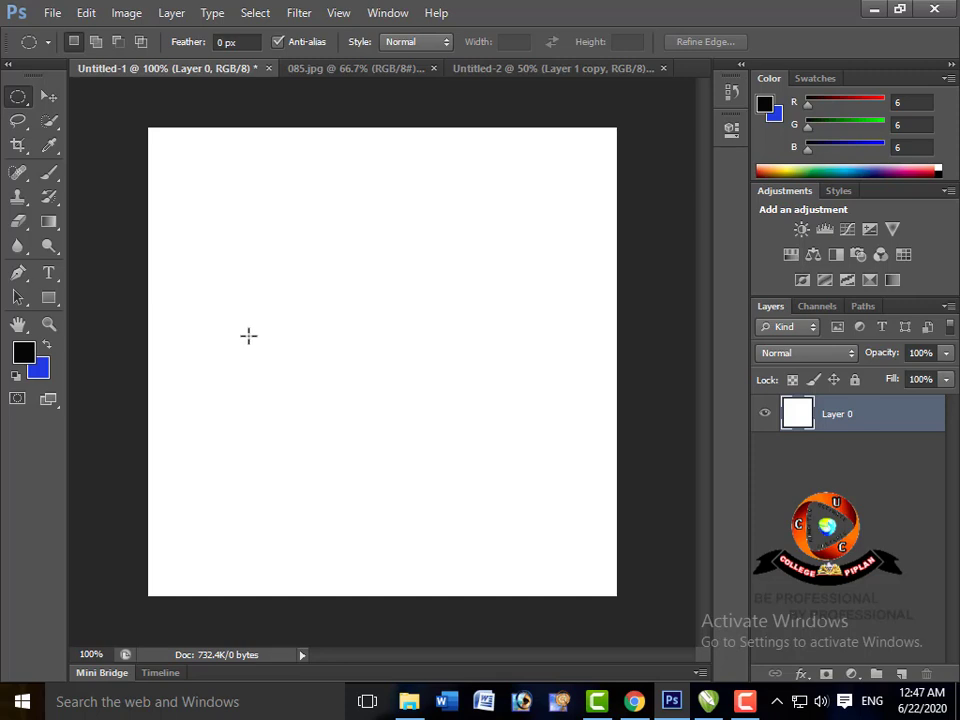
# Return to the 085.jpg river-village photo document
pyautogui.click(316, 68)
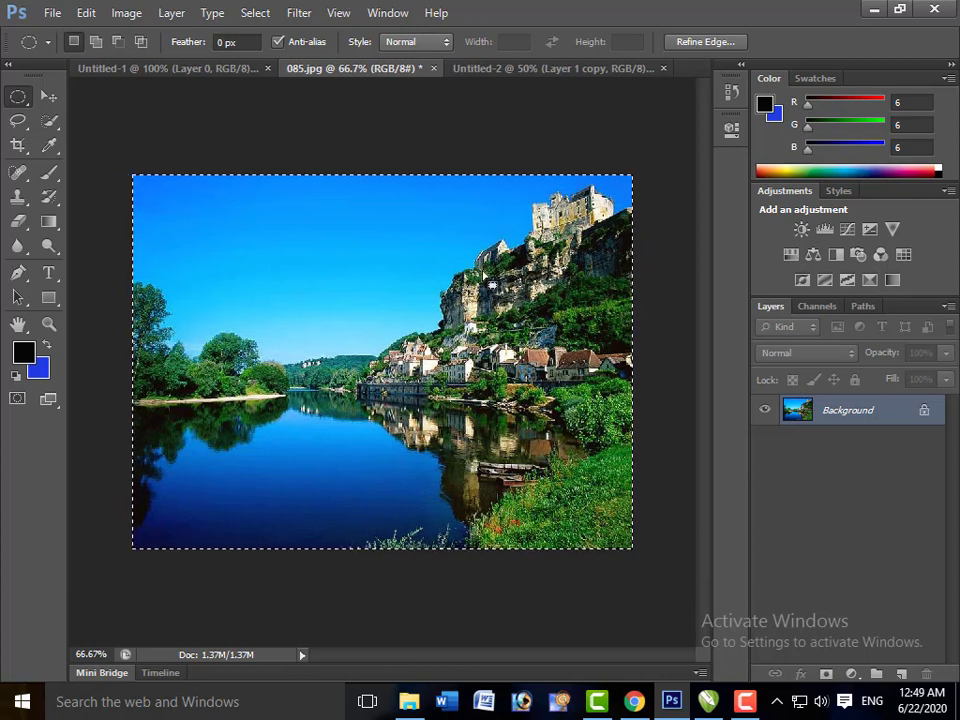
# Deselect all and convert the locked Background into an ordinary Layer 0
pyautogui.hotkey('ctrl', 'd')
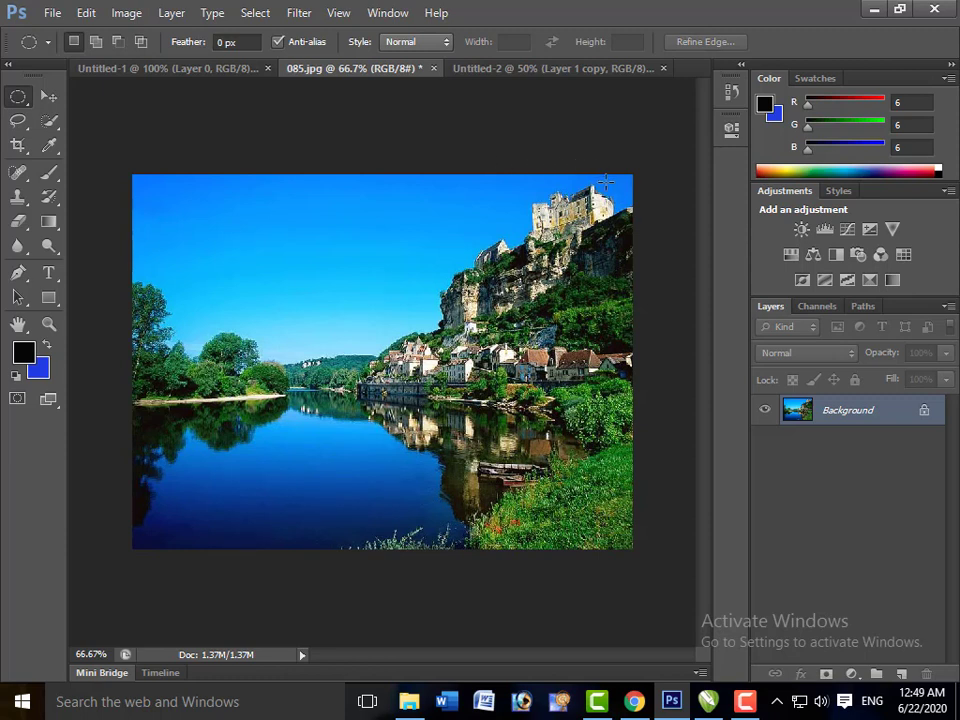
pyautogui.doubleClick(866, 410)
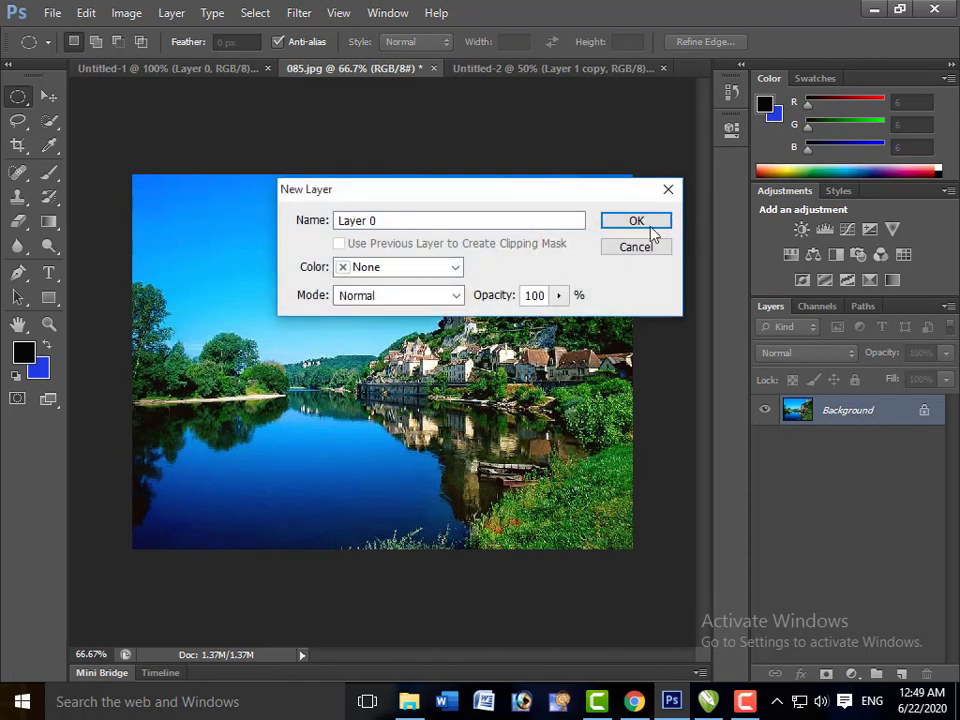
pyautogui.click(646, 229)
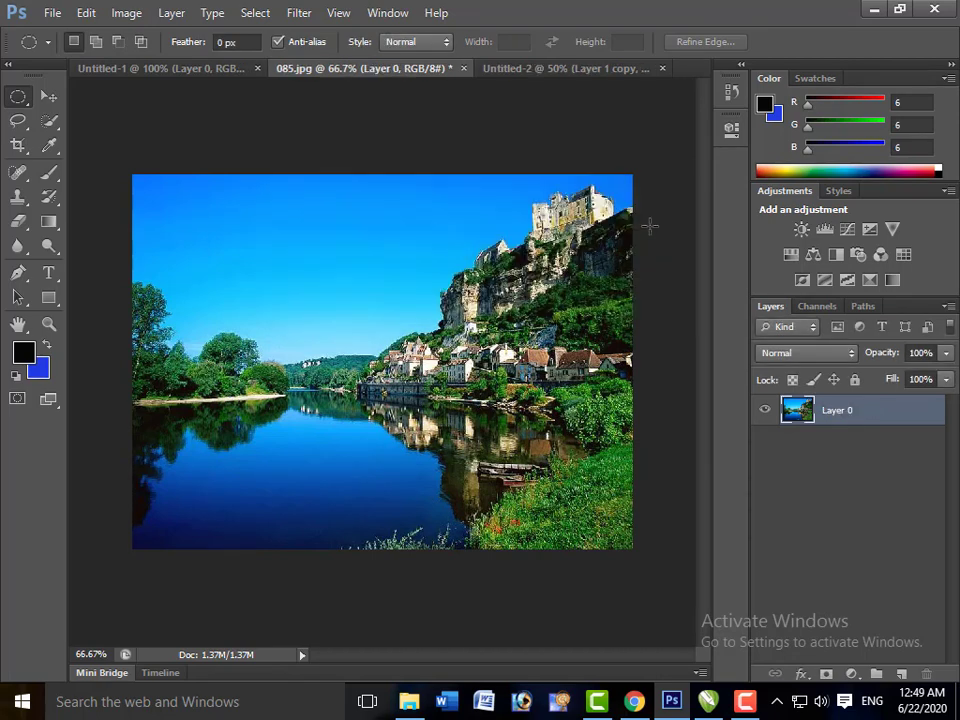
# Trial-scale the photo toward the bottom-left corner, then undo it to restore full size
pyautogui.hotkey('ctrl', 't')
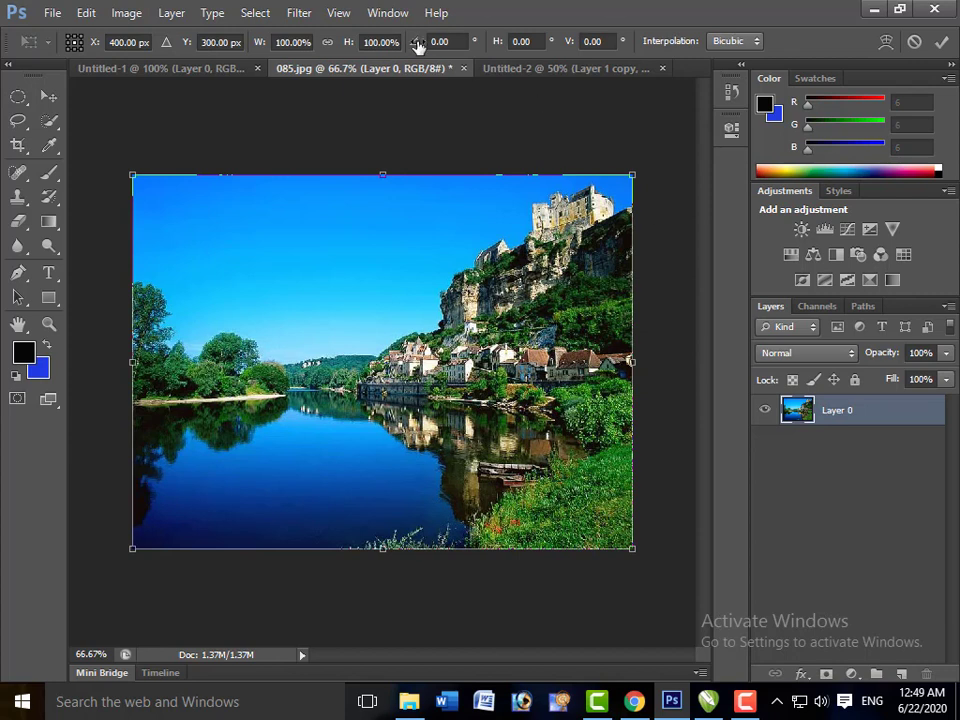
pyautogui.press('Return')
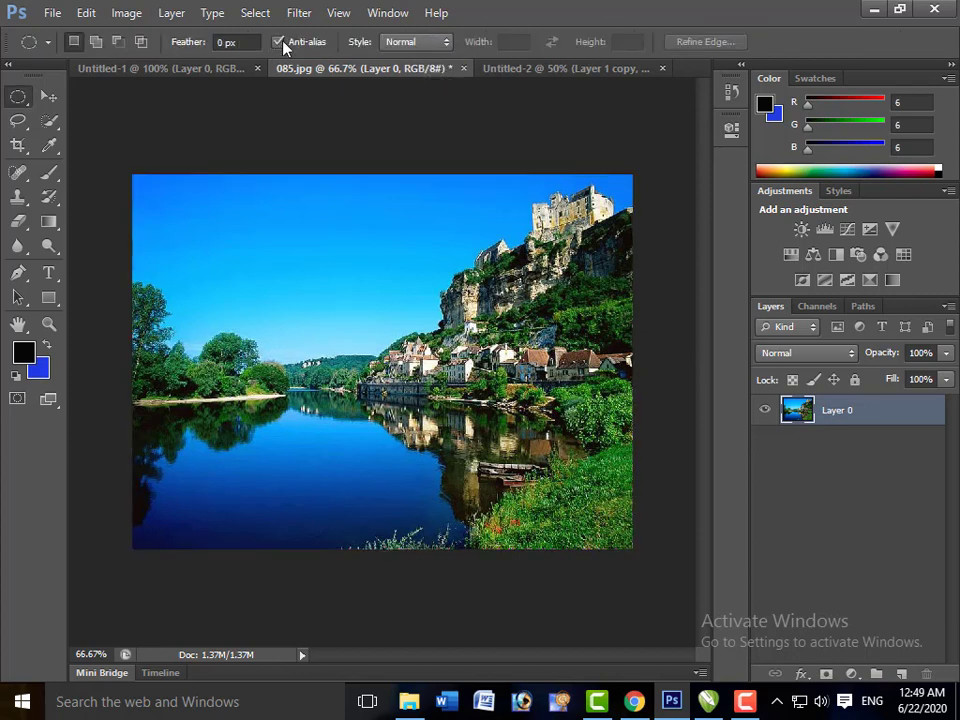
pyautogui.hotkey('ctrl', 't')
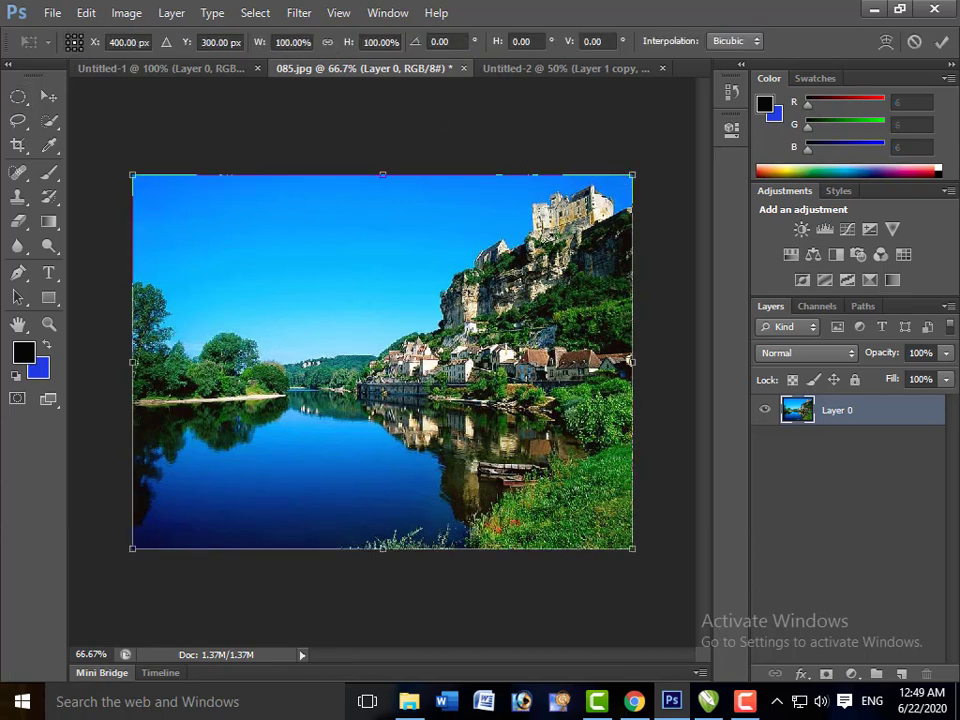
pyautogui.moveTo(632, 175); pyautogui.dragTo(477, 248)
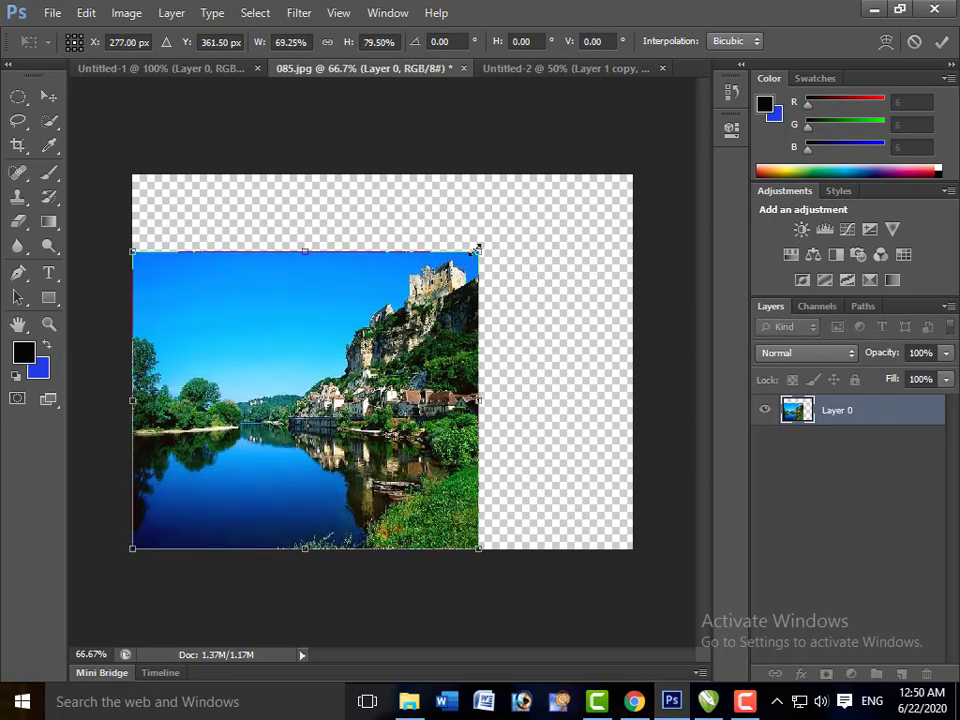
pyautogui.press('Return')
pyautogui.hotkey('ctrl', 'z')
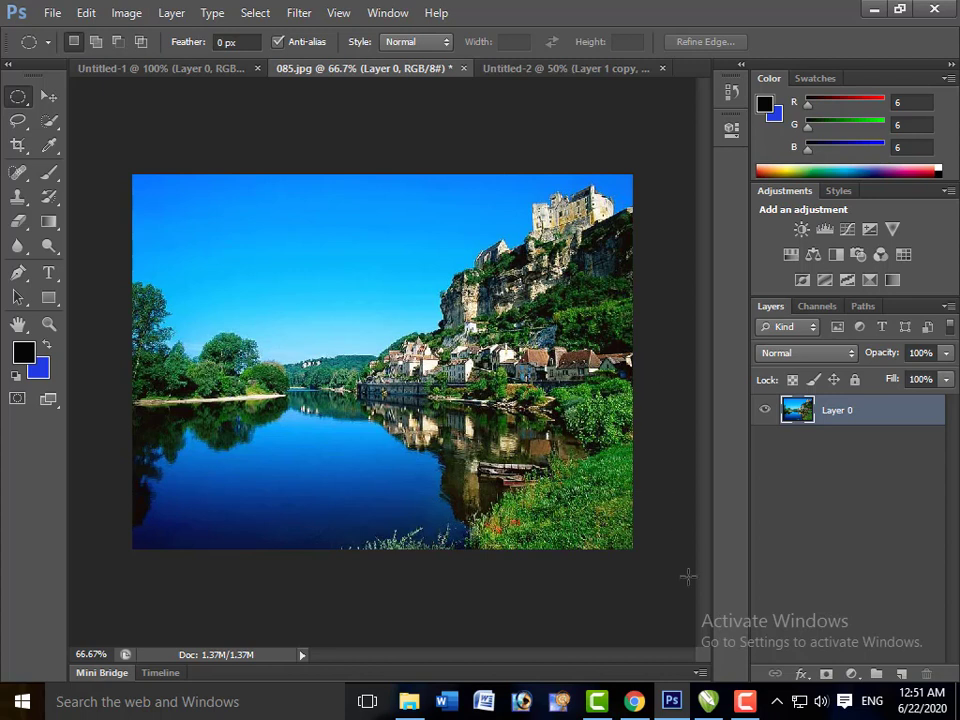
pyautogui.click(745, 701)
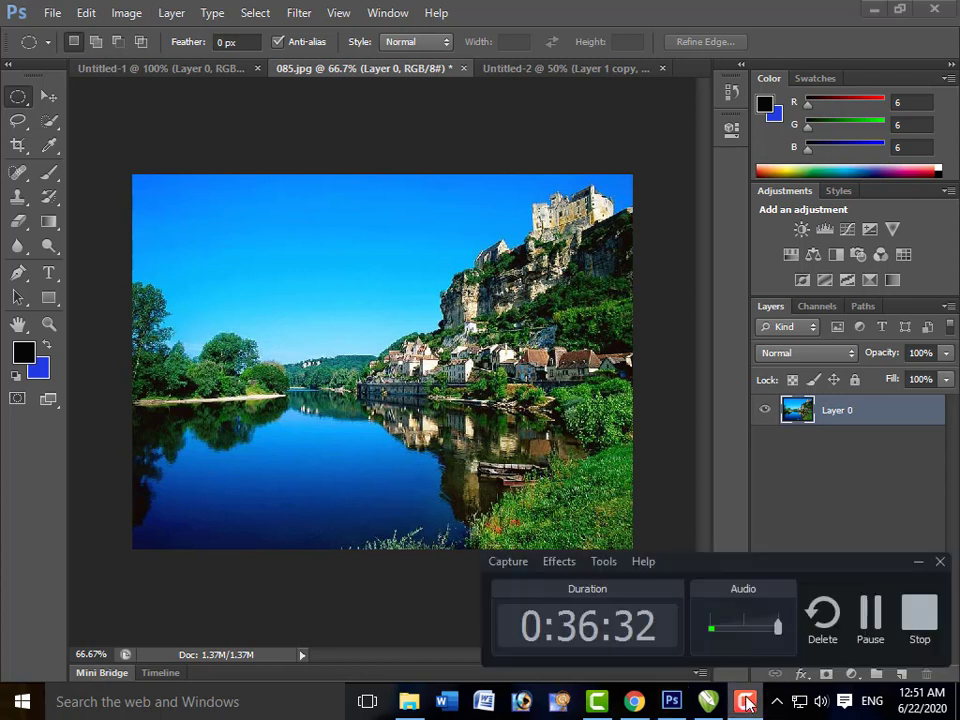